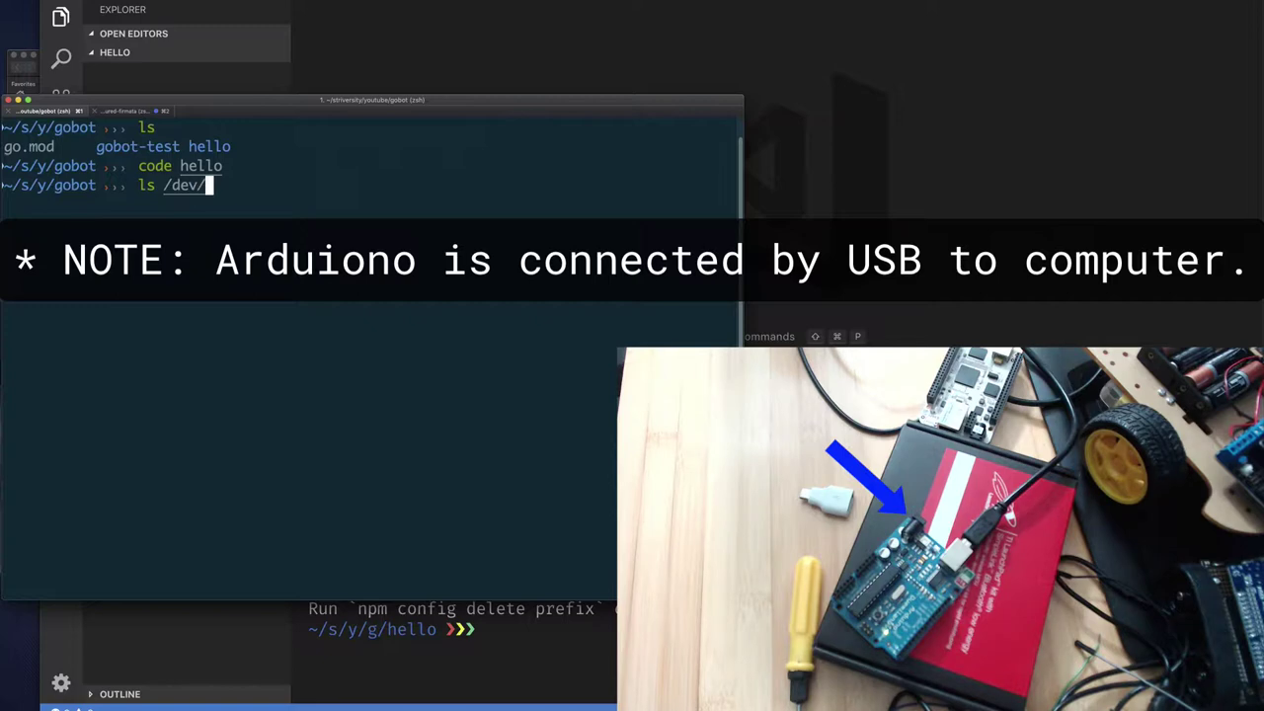
List the /dev/cu* serial devices, then watch them live with watch -d 'ls /dev/cu*' before quitting
{"action": "type", "text": "u*"}
{"action": "key", "text": "Return"}
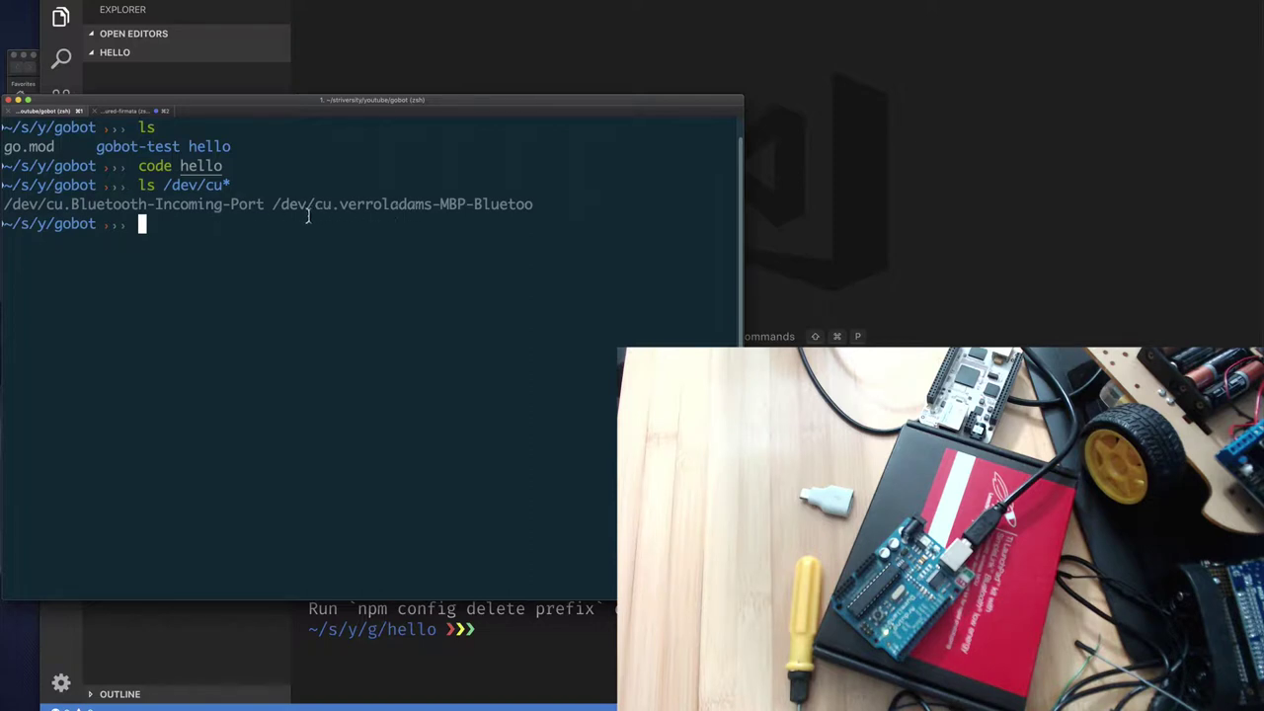
{"action": "key", "text": "Up"}
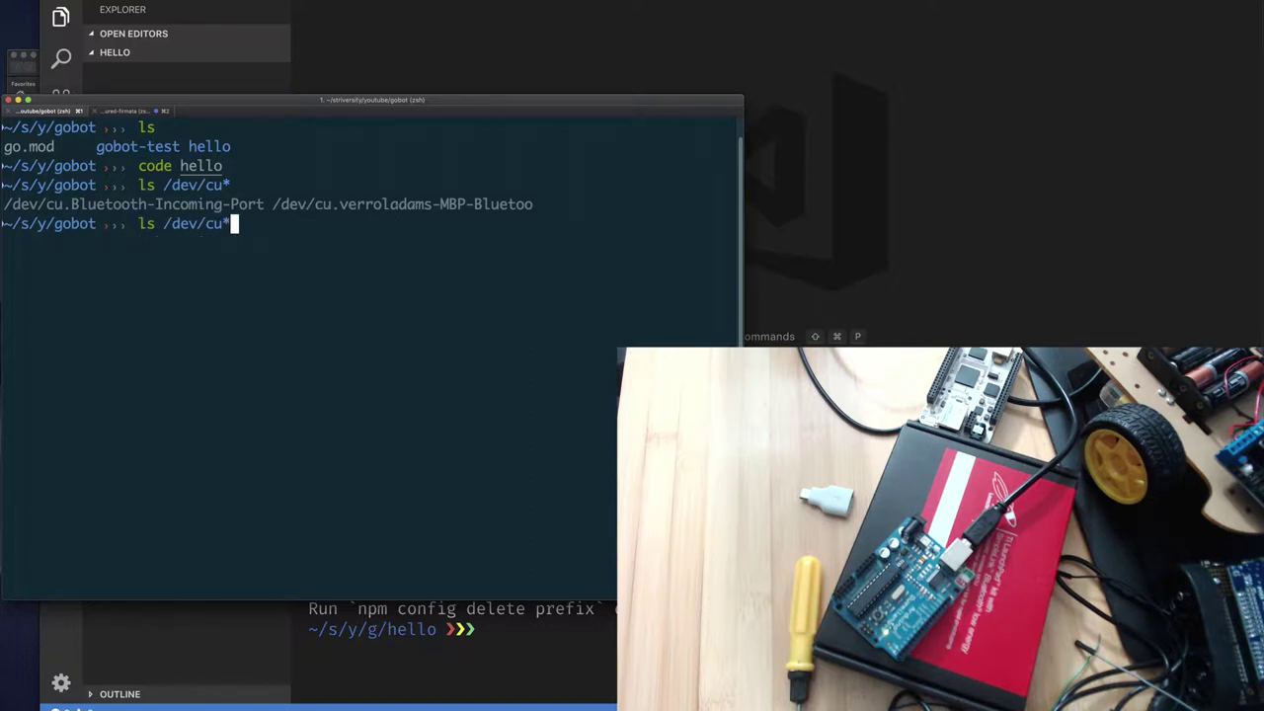
{"action": "type", "text": "'"}
{"action": "key", "text": "alt+Left"}
{"action": "key", "text": "alt+Left"}
{"action": "key", "text": "alt+Left"}
{"action": "type", "text": "watch -d '"}
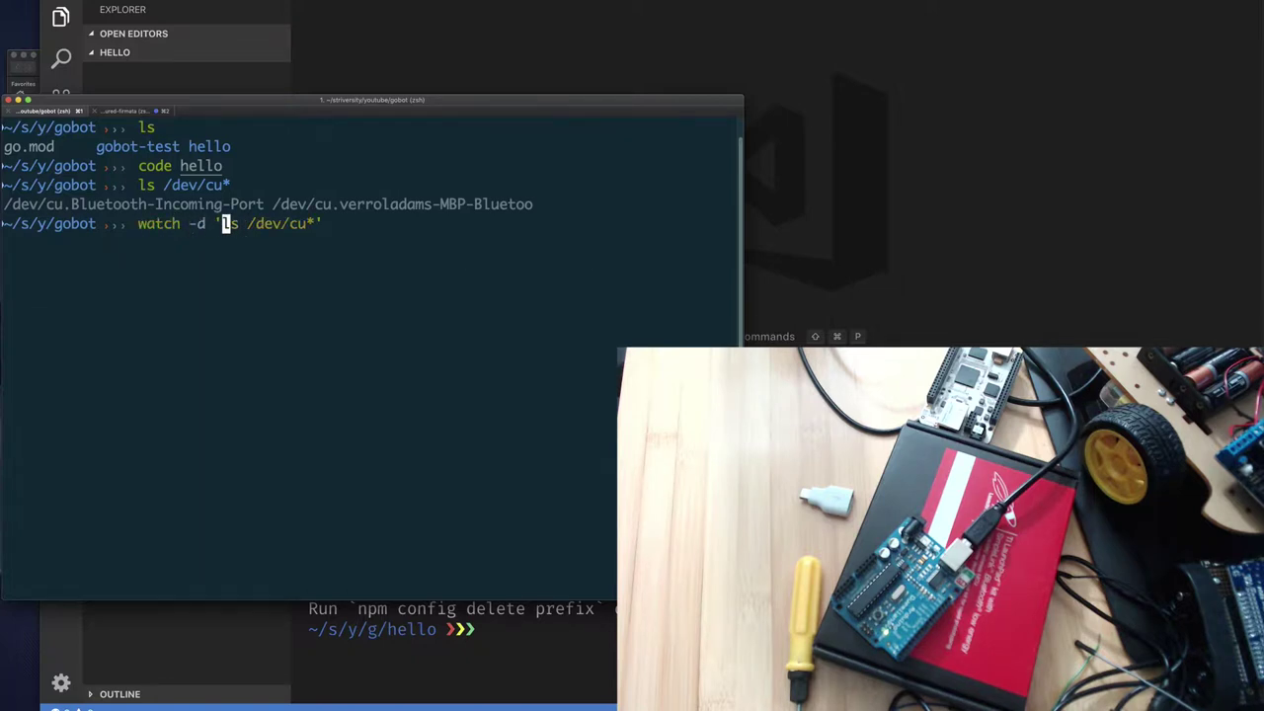
{"action": "key", "text": "Return"}
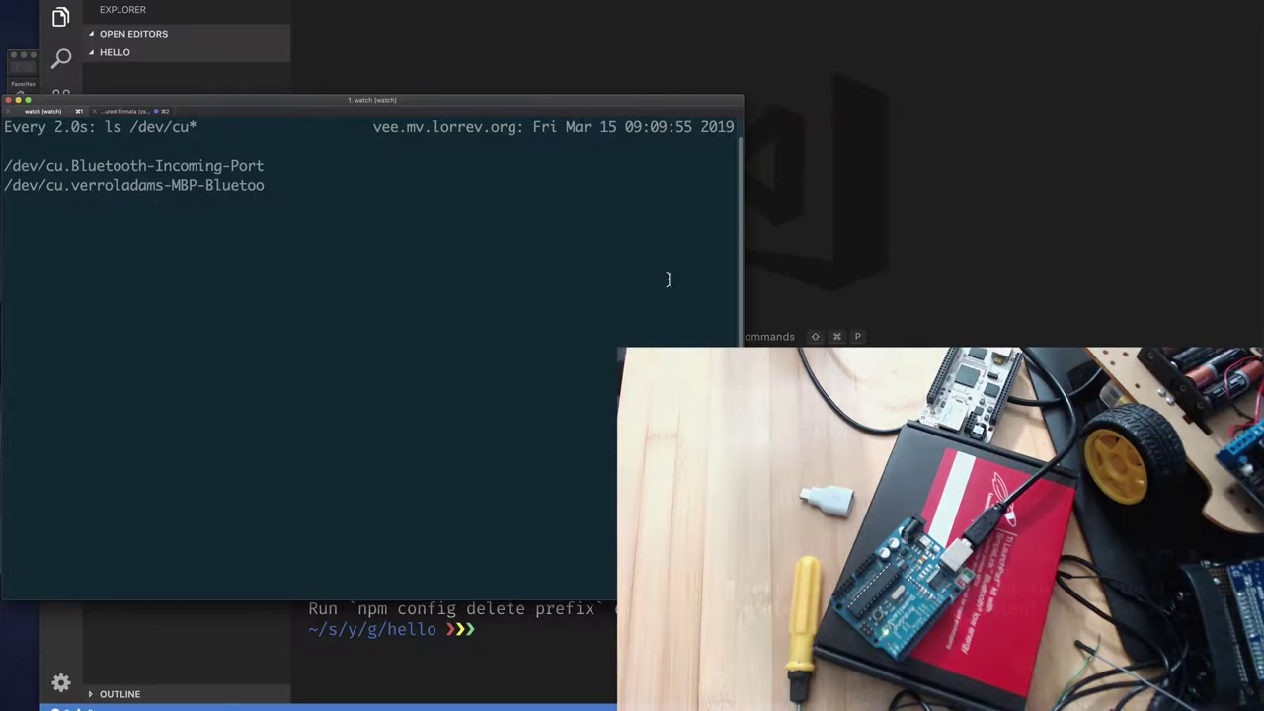
{"action": "key", "text": "ctrl+c"}
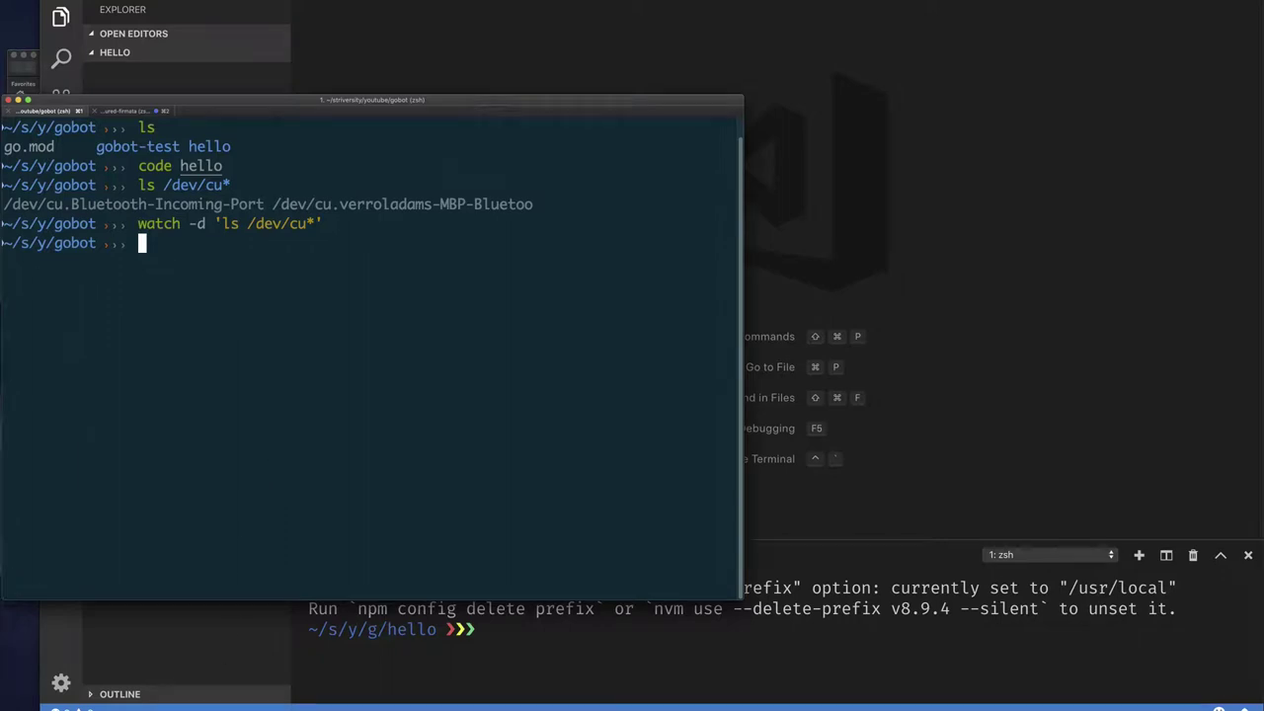
Search Chrome for 'arduino not showing up in serial port mac' and open the forum thread
{"action": "key", "text": "super+Tab"}
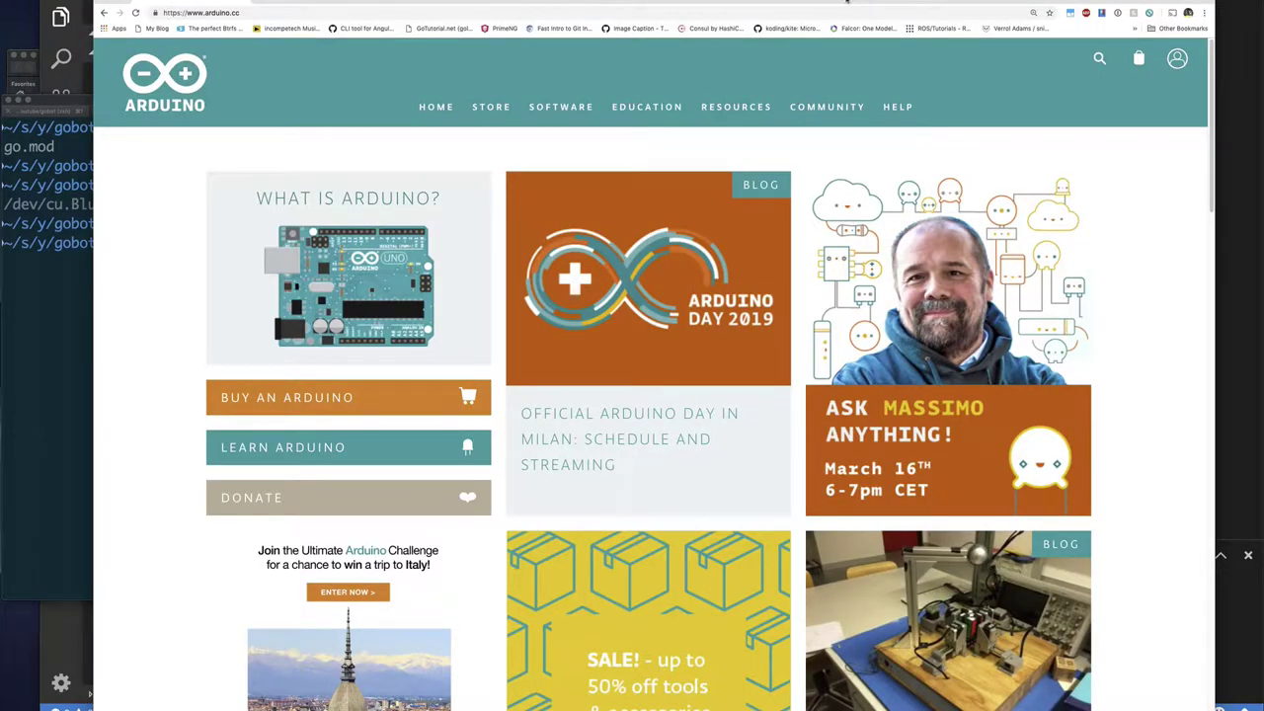
{"action": "left_click", "coordinate": [846, 2]}
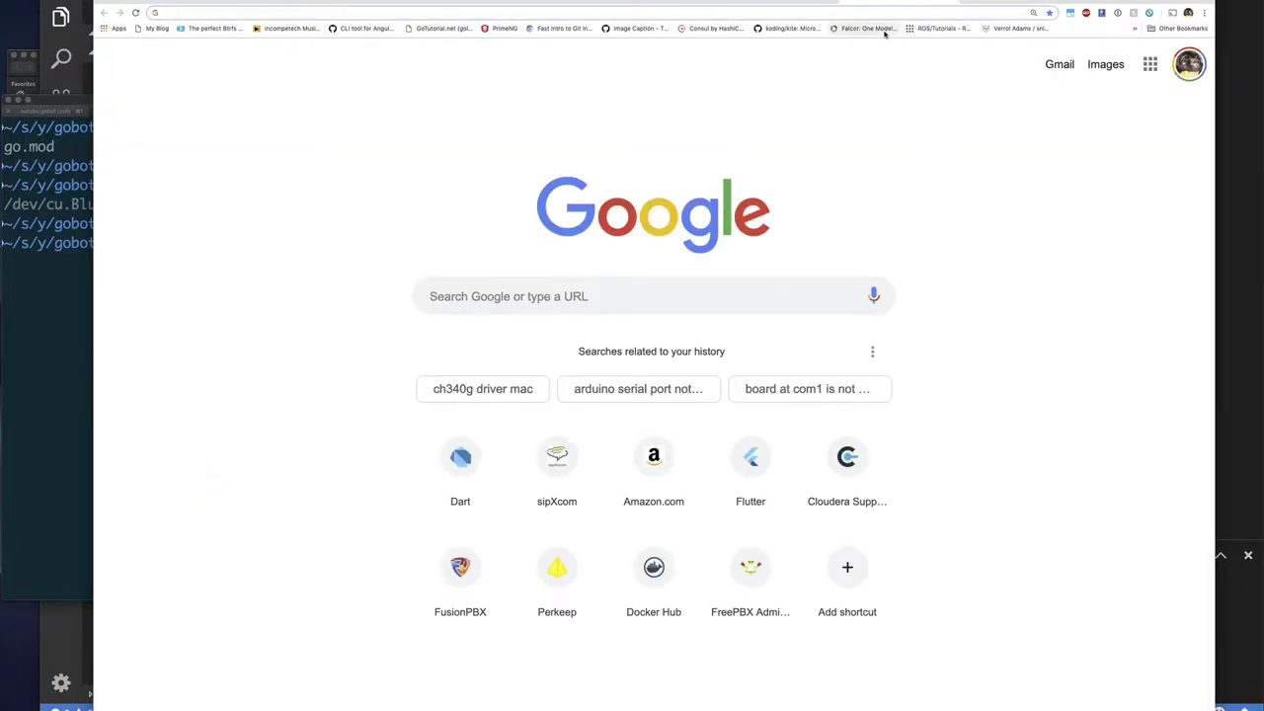
{"action": "type", "text": "arduino"}
{"action": "key", "text": "Down"}
{"action": "key", "text": "Return"}
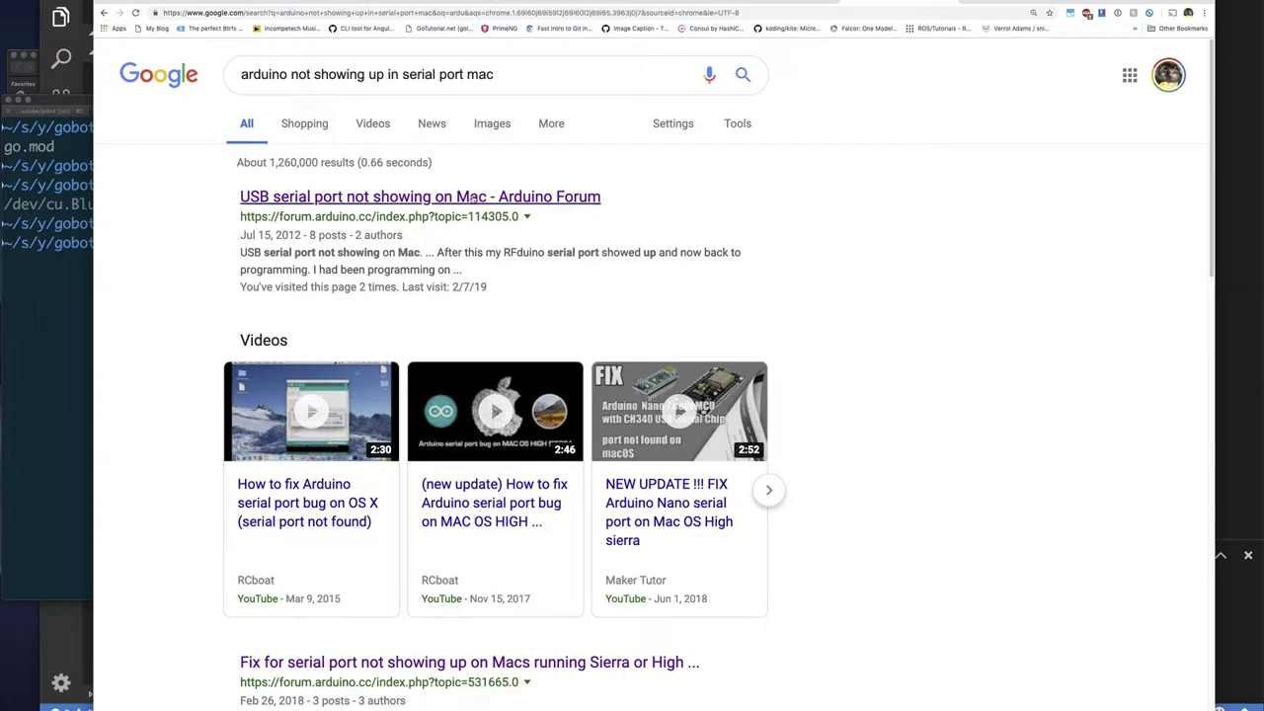
{"action": "left_click", "coordinate": [475, 199]}
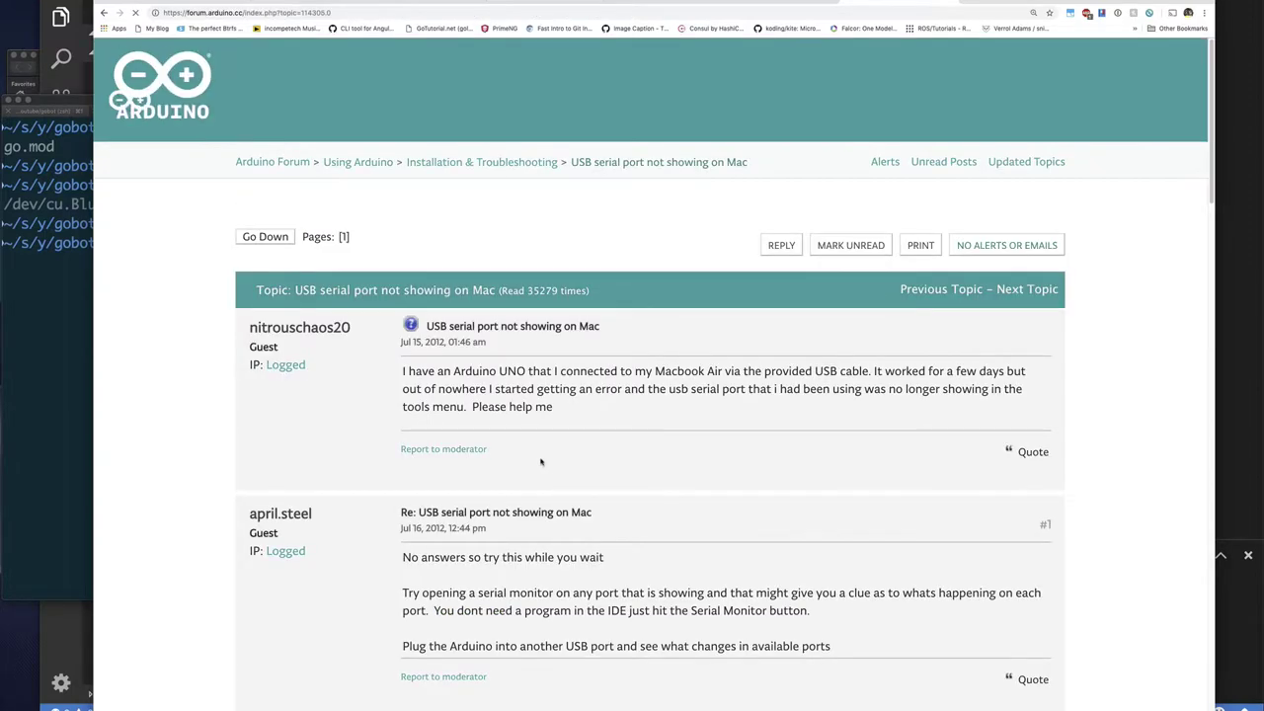
Copy the ftdichip.com VCP driver link from the reply, open FTDI's drivers page, then return to the terminal
{"action": "scroll", "coordinate": [541, 462], "scroll_direction": "down", "scroll_amount": 5}
{"action": "scroll", "coordinate": [541, 462], "scroll_direction": "down", "scroll_amount": 5}
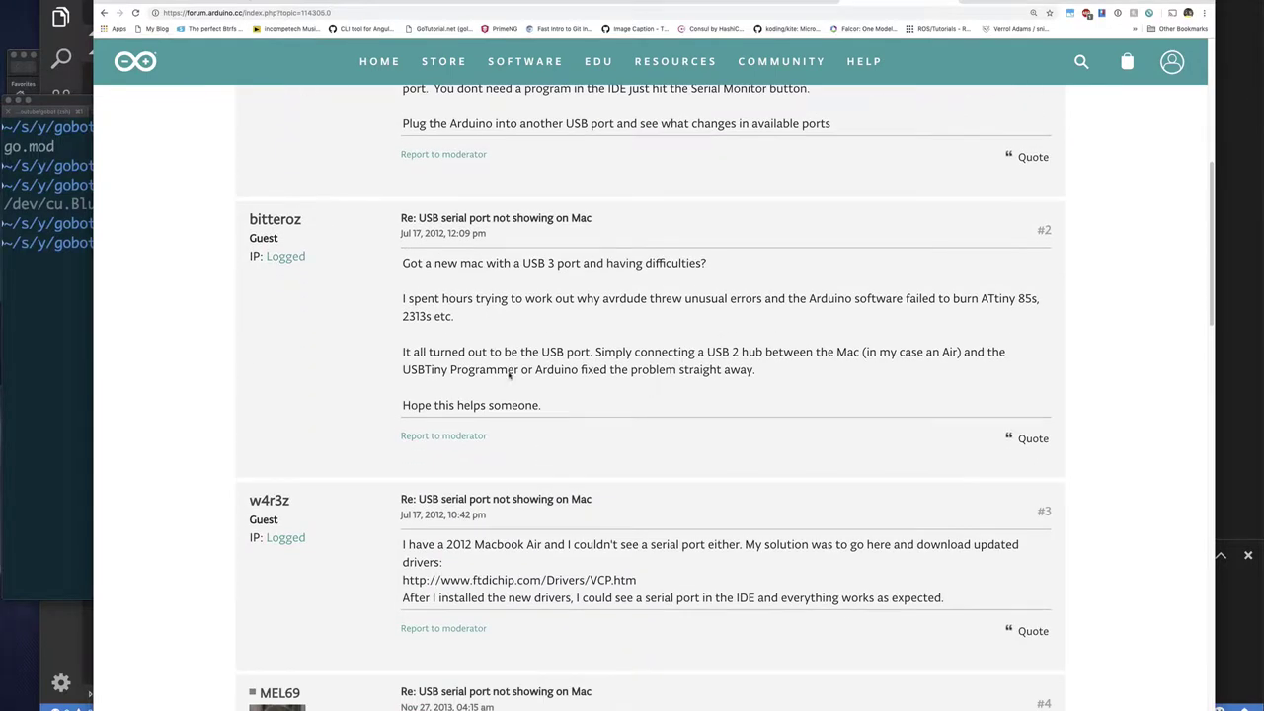
{"action": "scroll", "coordinate": [510, 376], "scroll_direction": "down", "scroll_amount": 4}
{"action": "scroll", "coordinate": [512, 359], "scroll_direction": "down", "scroll_amount": 2}
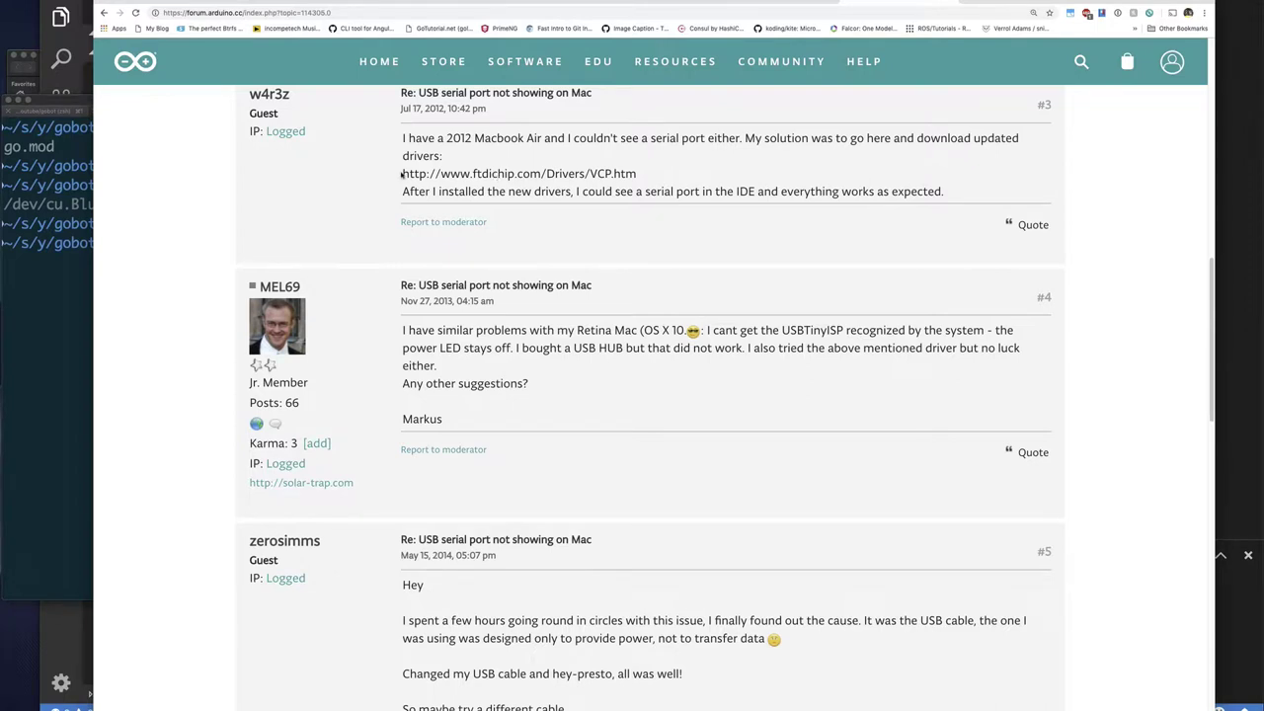
{"action": "left_click_drag", "start_coordinate": [402, 174], "coordinate": [555, 174]}
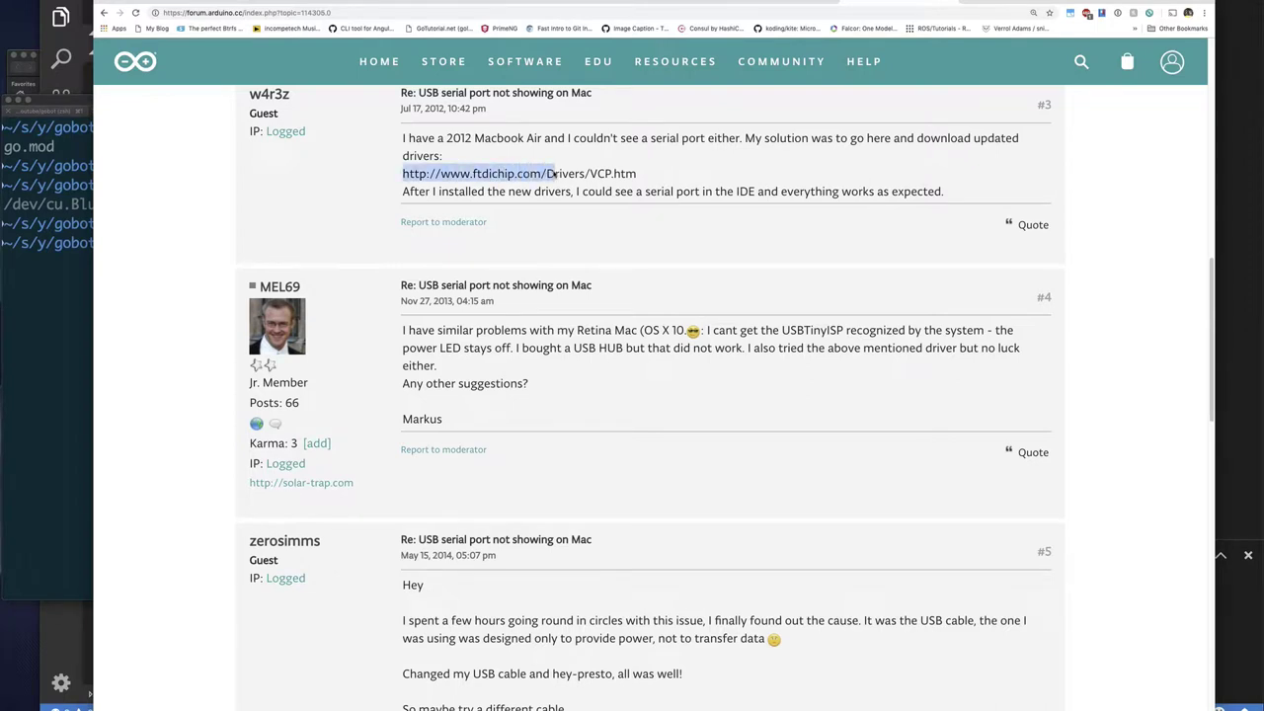
{"action": "left_click", "coordinate": [638, 176]}
{"action": "left_click_drag", "start_coordinate": [638, 176], "coordinate": [402, 179]}
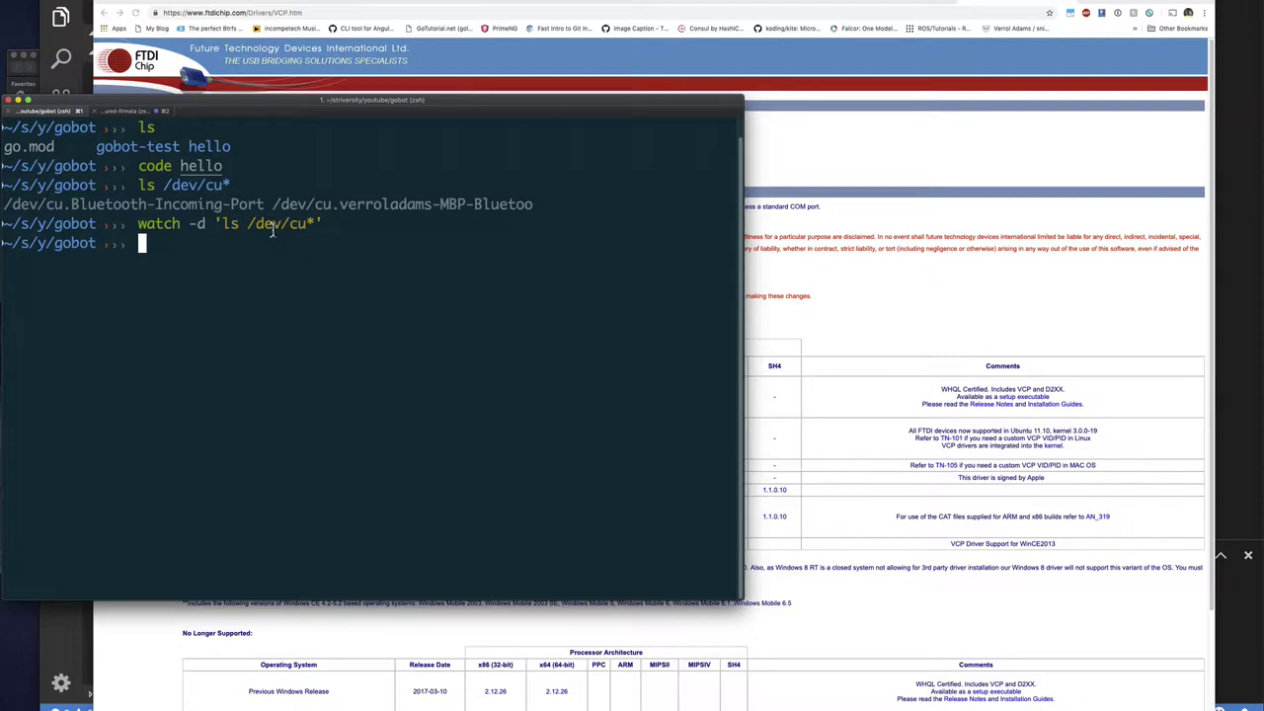
{"action": "left_click", "coordinate": [864, 159]}
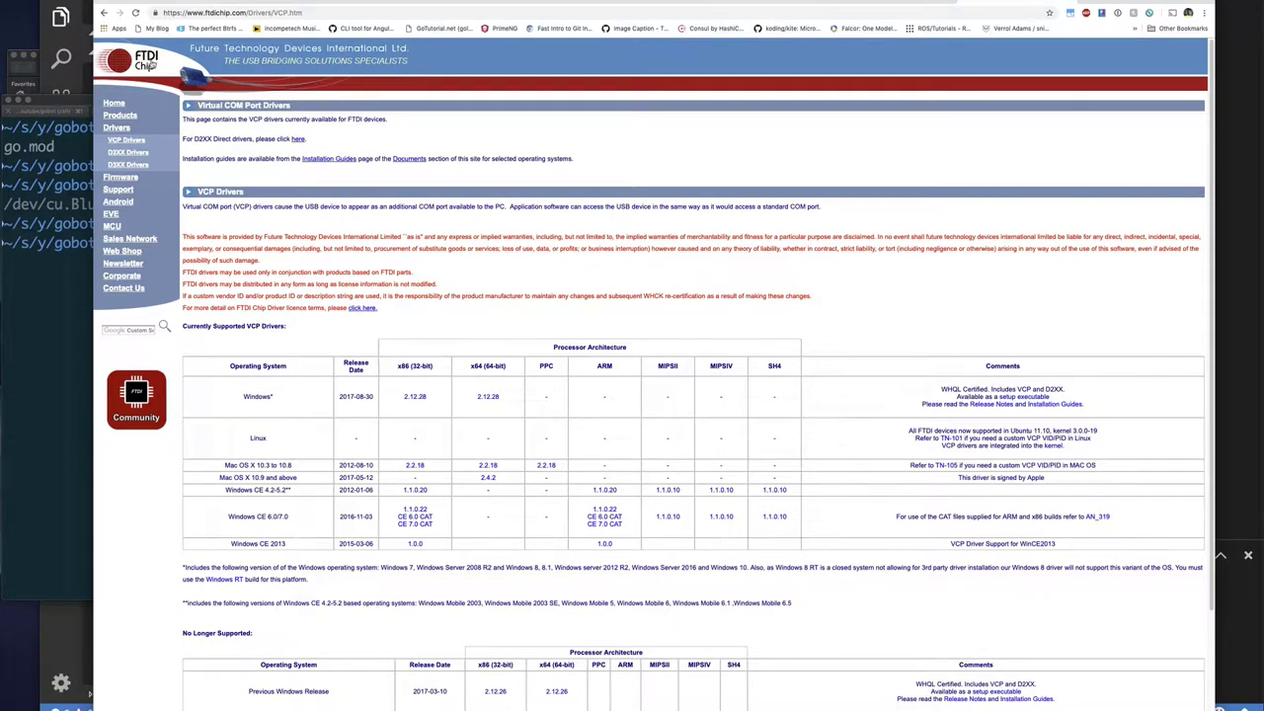
{"action": "left_click", "coordinate": [76, 293]}
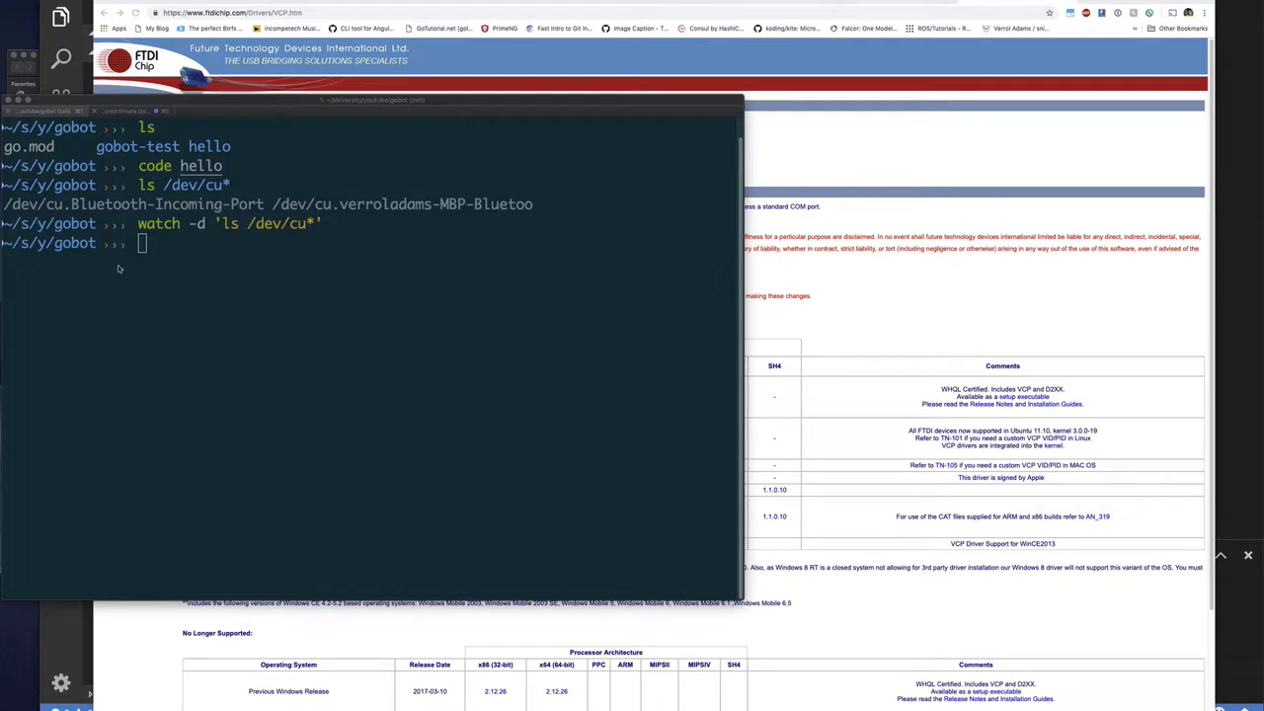
Paste and run ioreg -p IOUSB -w0 to list the USB device tree
{"action": "left_click", "coordinate": [301, 289]}
{"action": "key", "text": "super+v"}
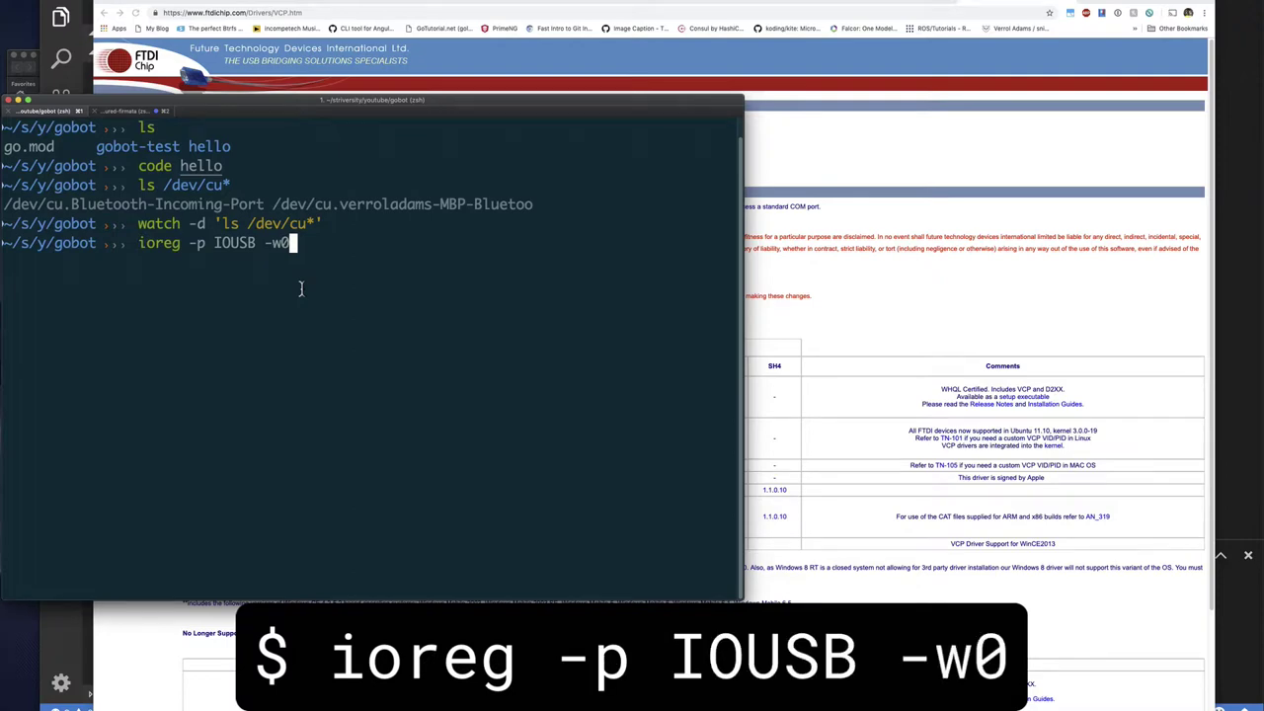
{"action": "key", "text": "Return"}
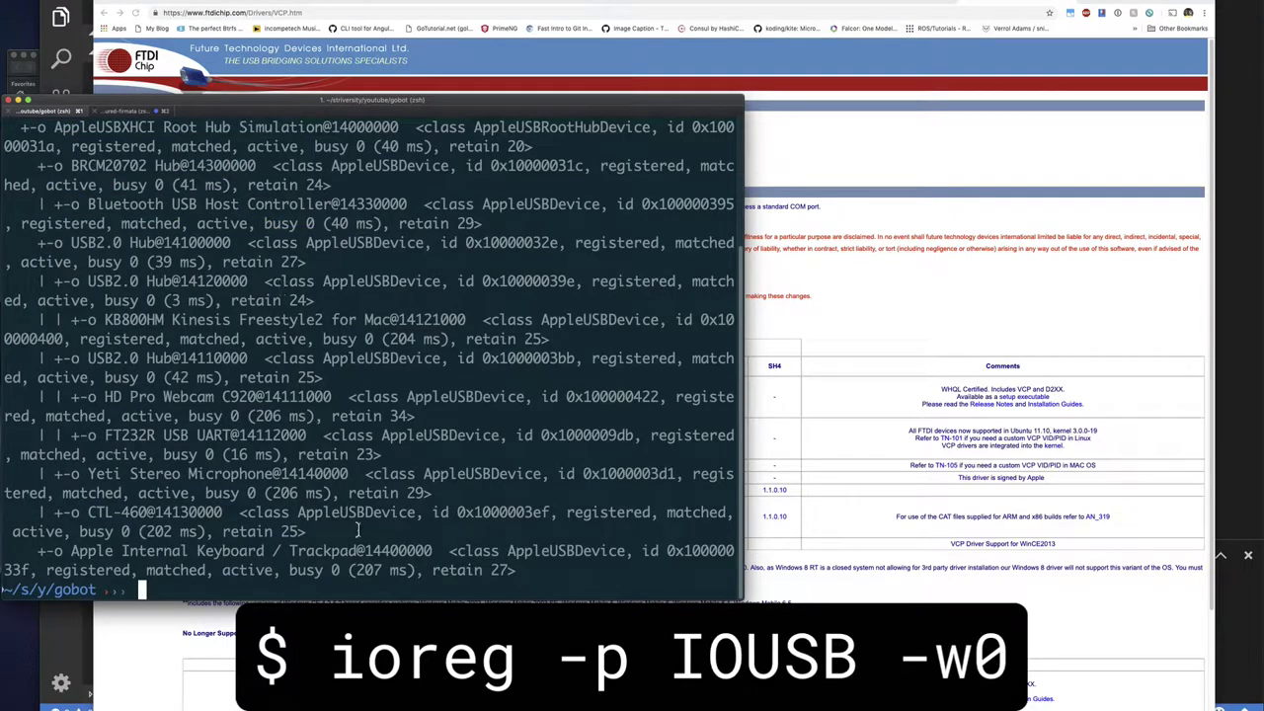
{"action": "scroll", "coordinate": [143, 273], "scroll_direction": "up", "scroll_amount": 1}
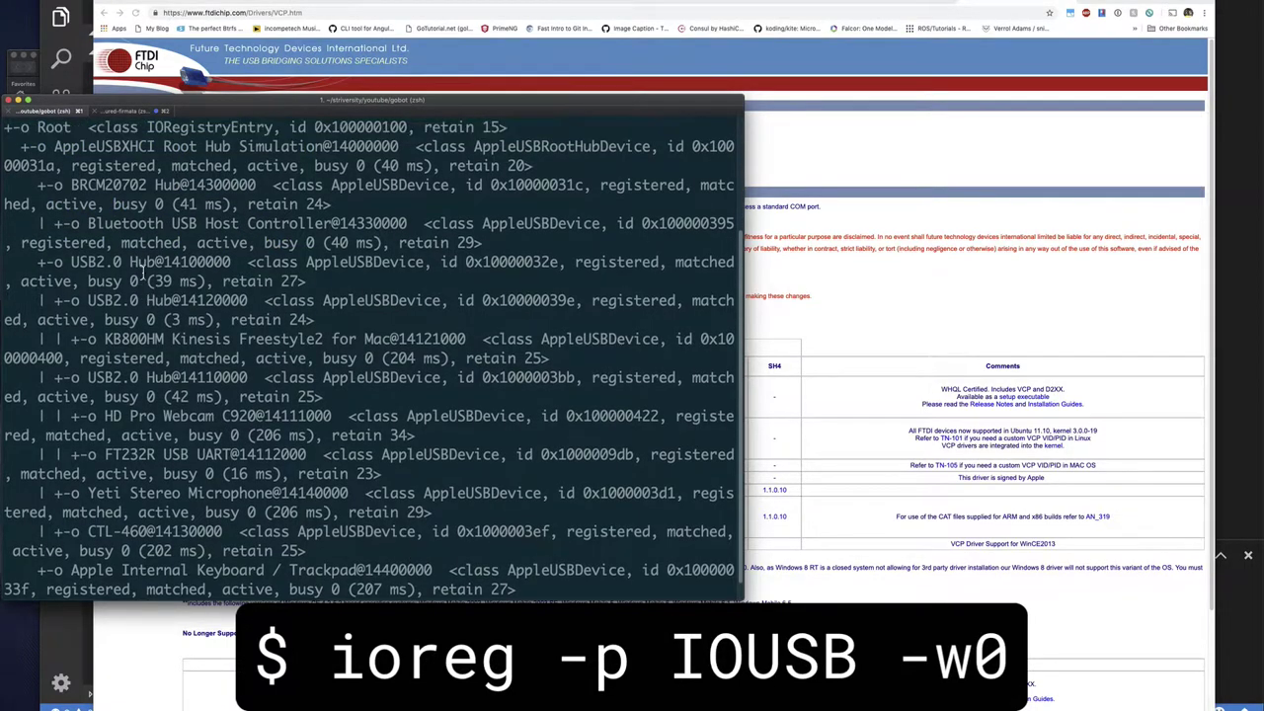
{"action": "scroll", "coordinate": [143, 270], "scroll_direction": "up", "scroll_amount": 1}
{"action": "scroll", "coordinate": [143, 273], "scroll_direction": "down", "scroll_amount": 2}
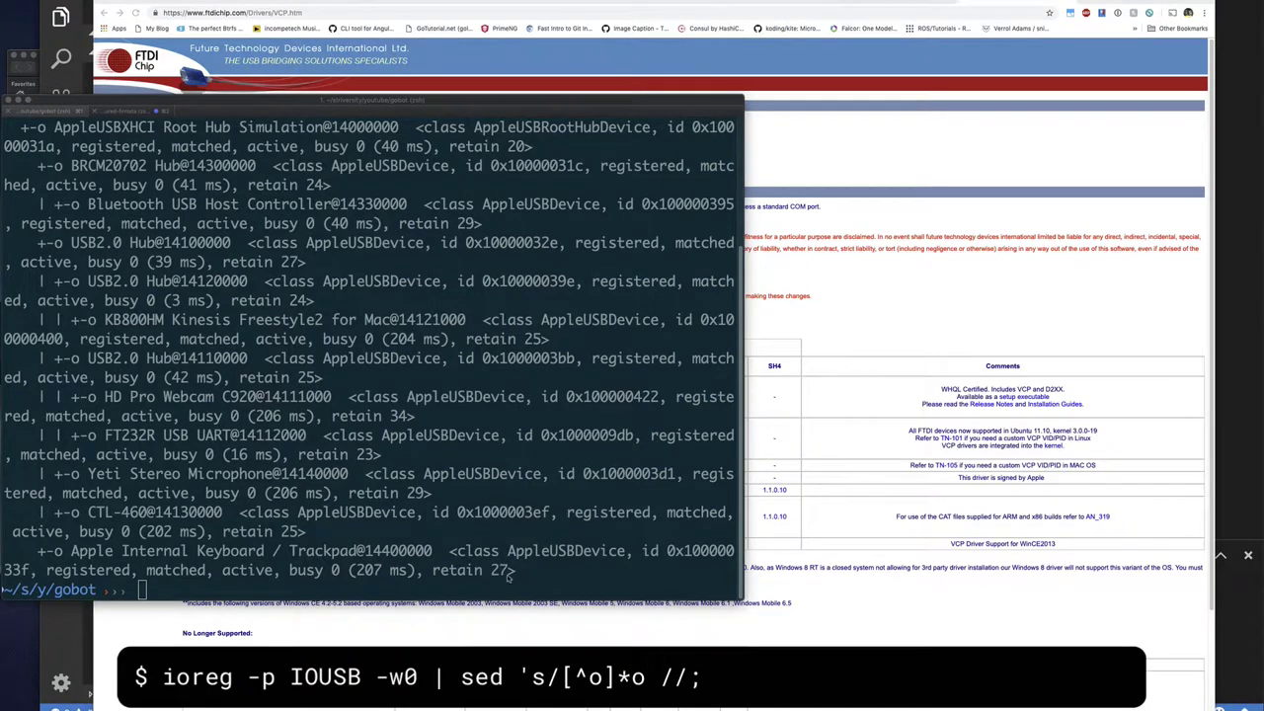
Run the sed/grep-filtered USB name listing under watch -d and select the FT232R USB UART name
{"action": "left_click", "coordinate": [508, 578]}
{"action": "key", "text": "ctrl+l"}
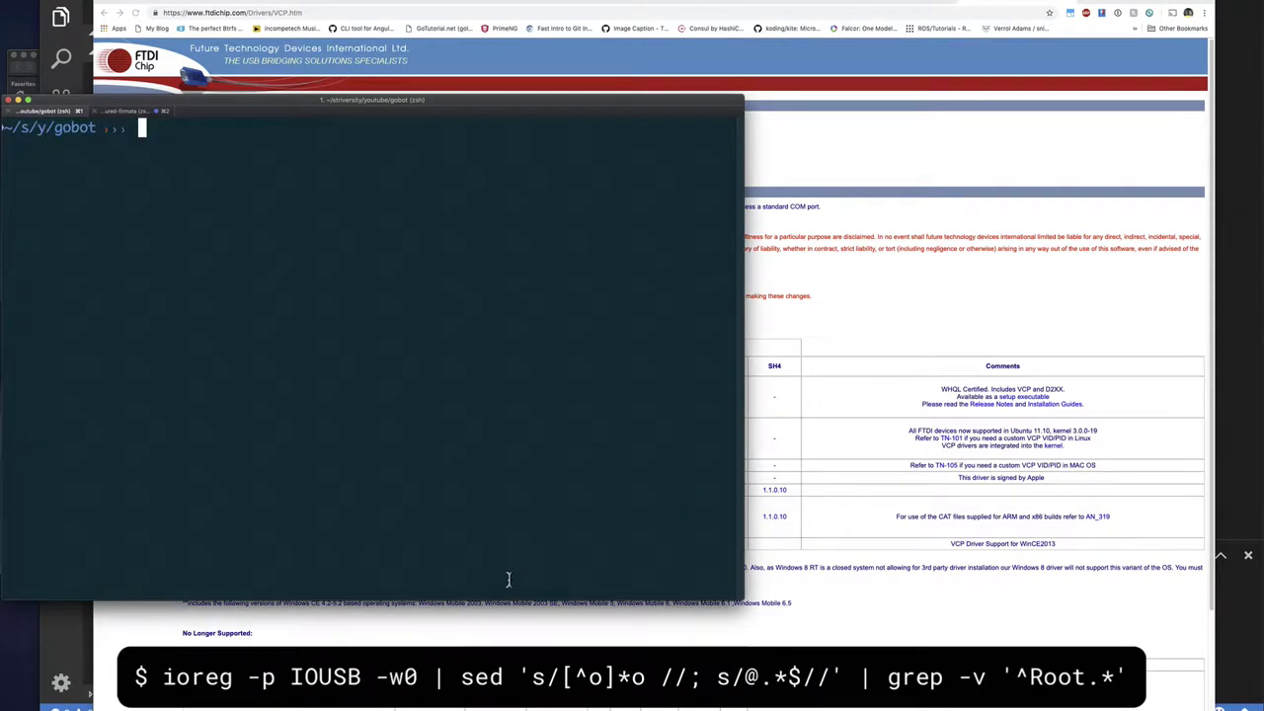
{"action": "type", "text": "ioreg -p IOUSB -w0 | sed 's/[^o]*o //; s/@.*$//' | grep -v '^Root.*'"}
{"action": "key", "text": "Return"}
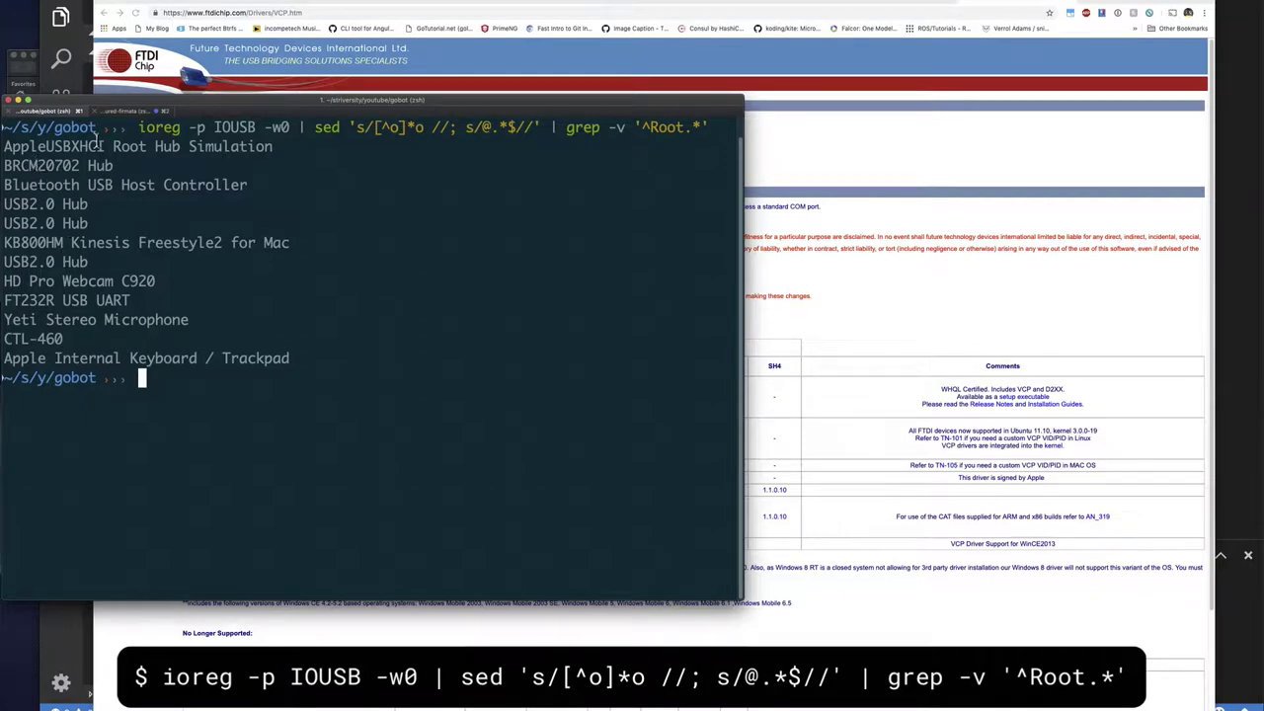
{"action": "key", "text": "Up"}
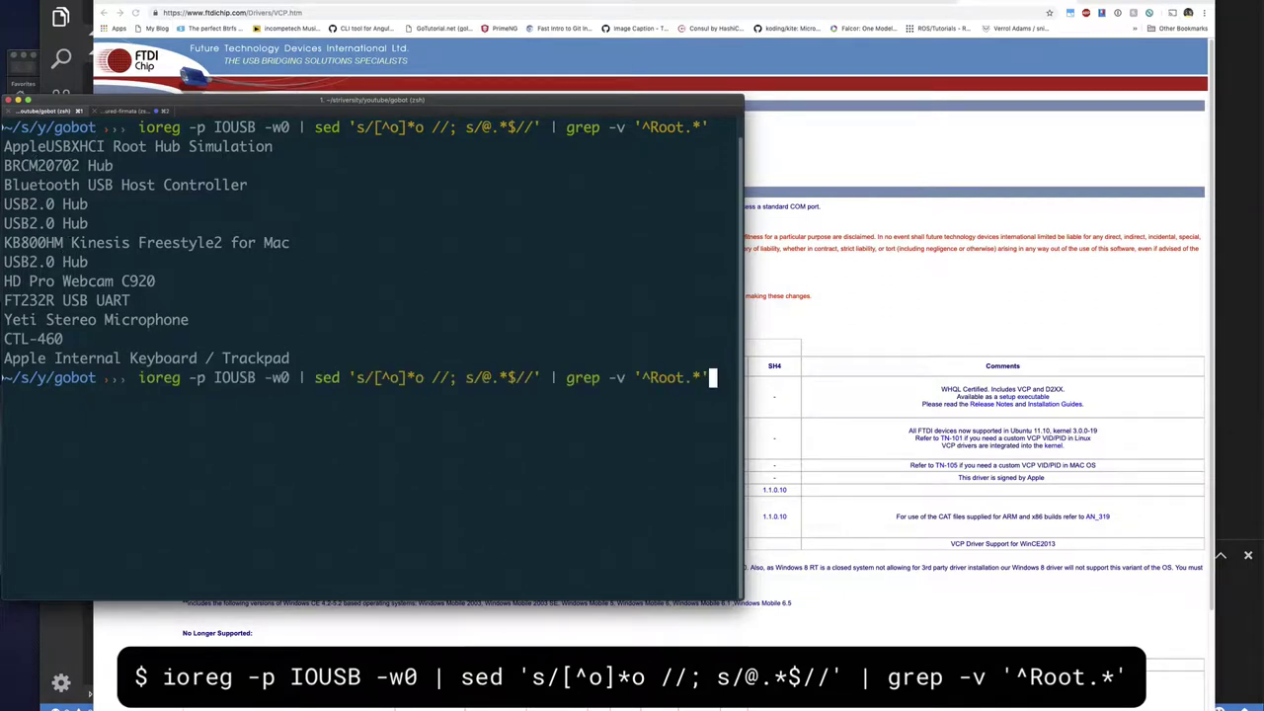
{"action": "type", "text": "\""}
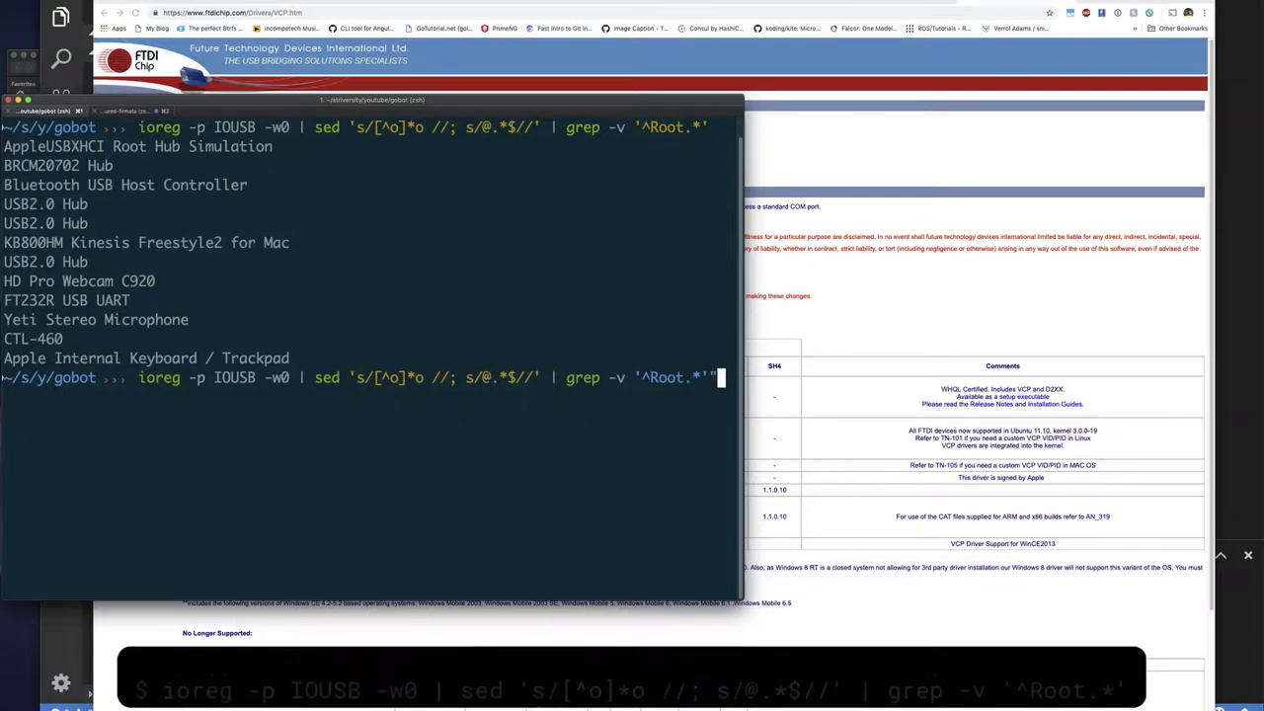
{"action": "key", "text": "ctrl+a"}
{"action": "type", "text": "wat"}
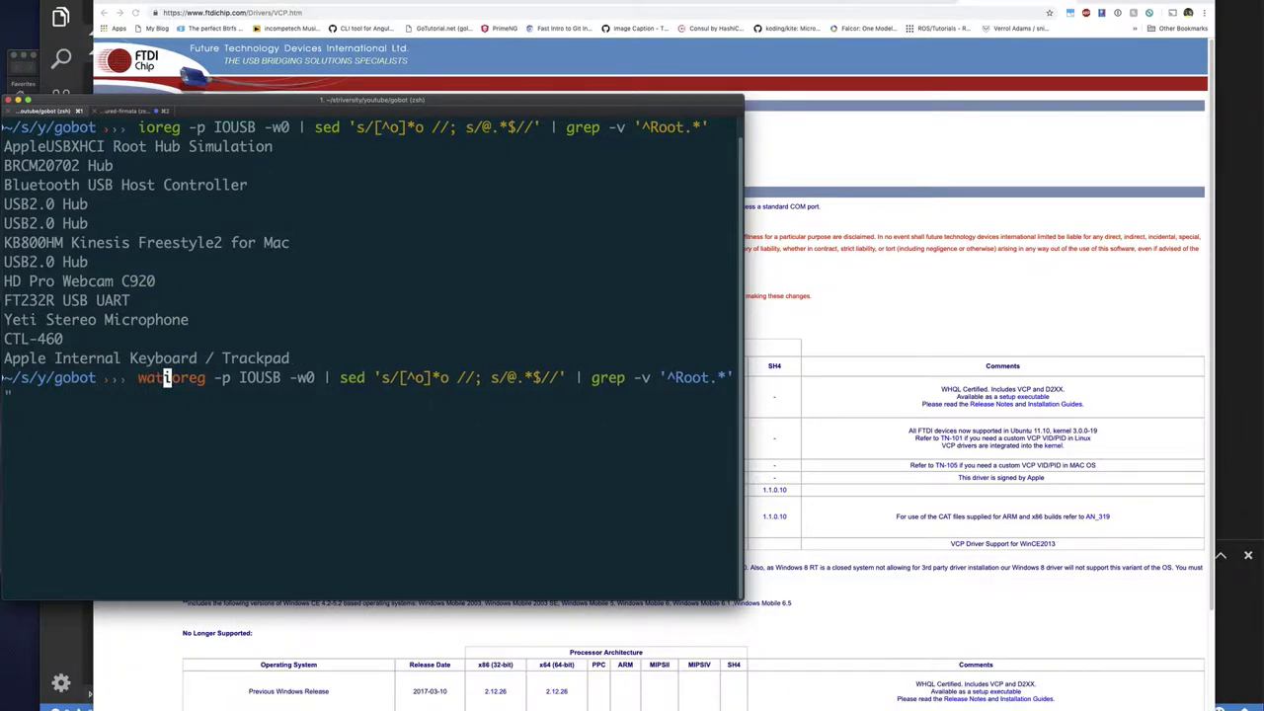
{"action": "type", "text": "ch -d"}
{"action": "key", "text": "Return"}
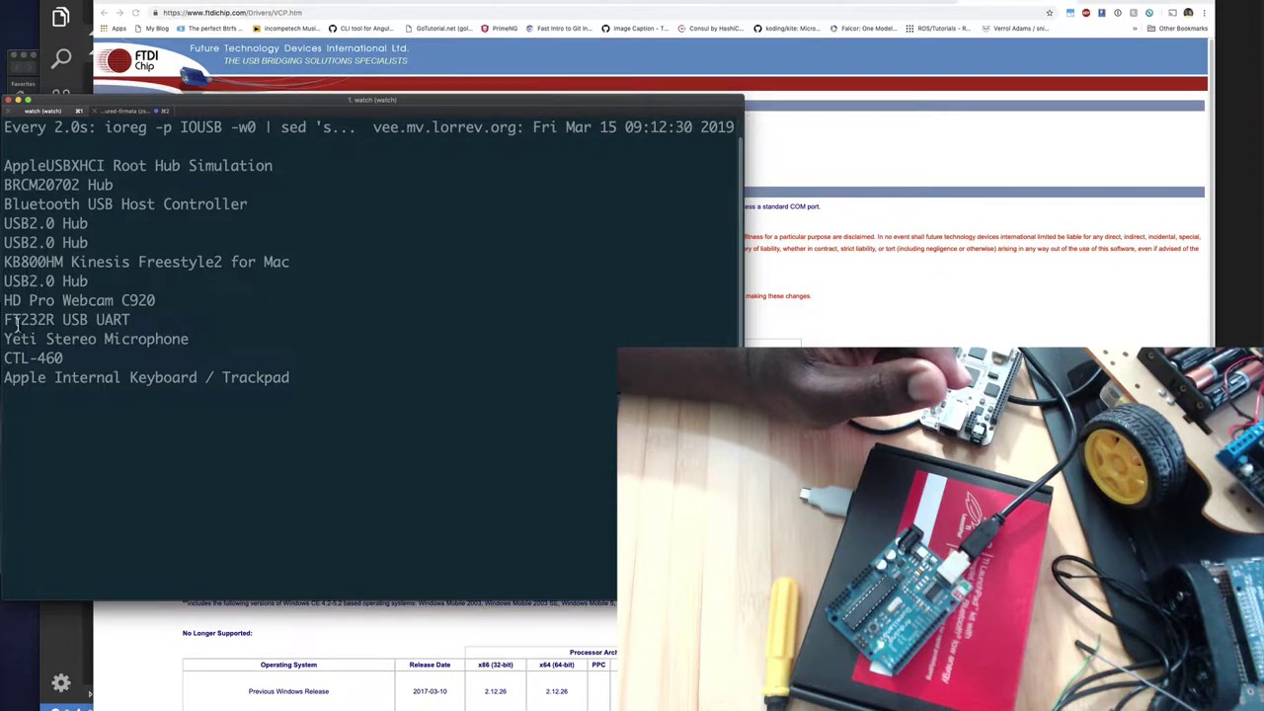
{"action": "left_click_drag", "start_coordinate": [62, 321], "coordinate": [138, 321]}
{"action": "key", "text": "super+c"}
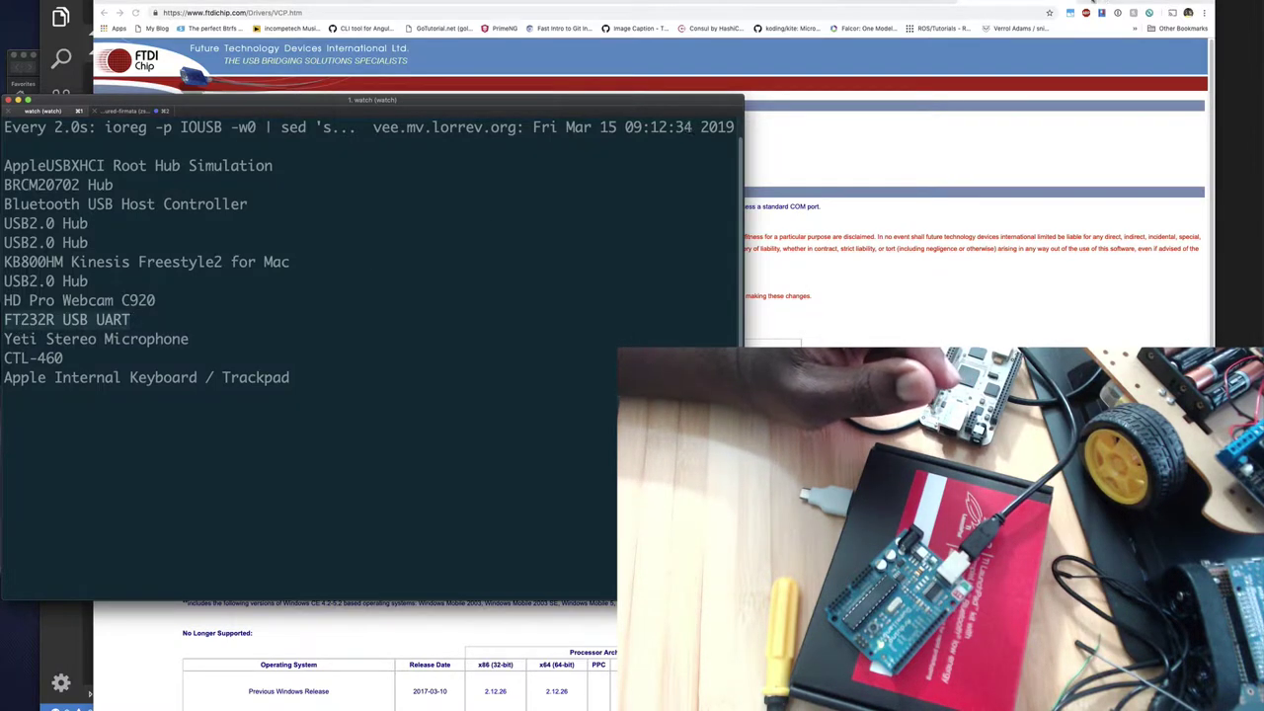
Search 'mac FT232R USB UART' in a new Chrome tab and open the 'Virtual COM Port Drivers - FTDI Chip' result
{"action": "left_click", "coordinate": [1093, 4]}
{"action": "key", "text": "super+t"}
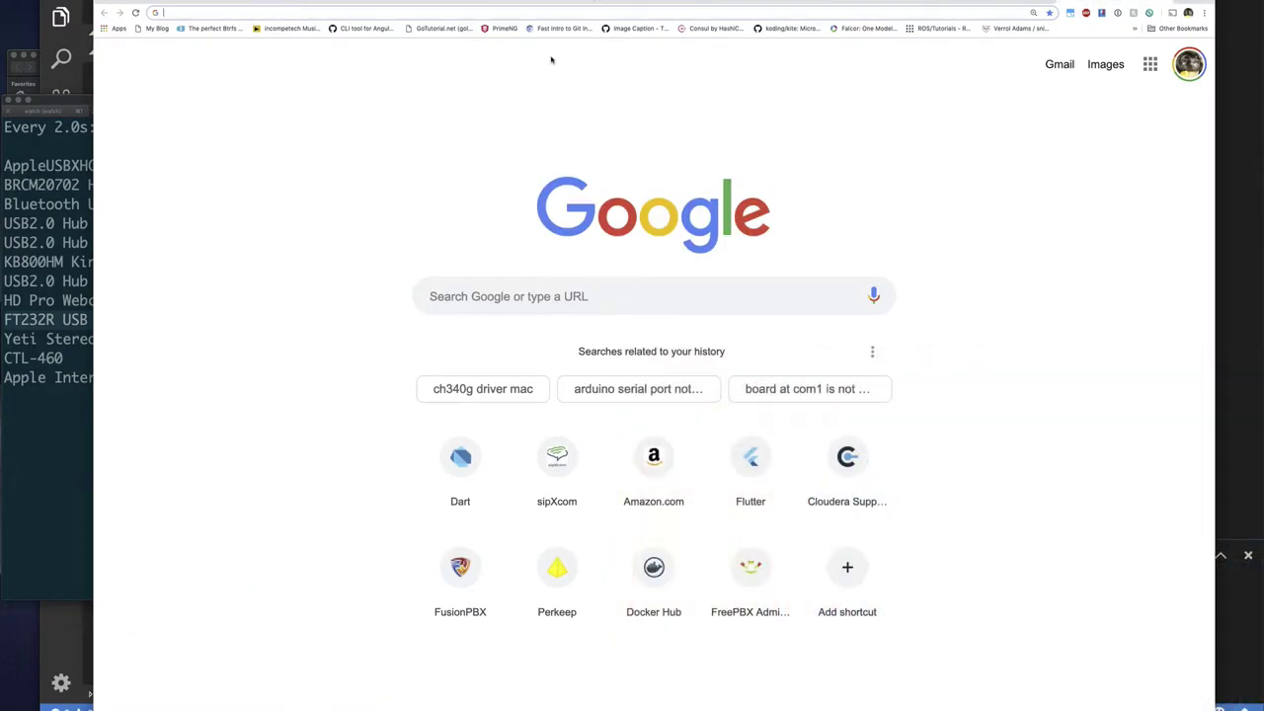
{"action": "type", "text": "mac"}
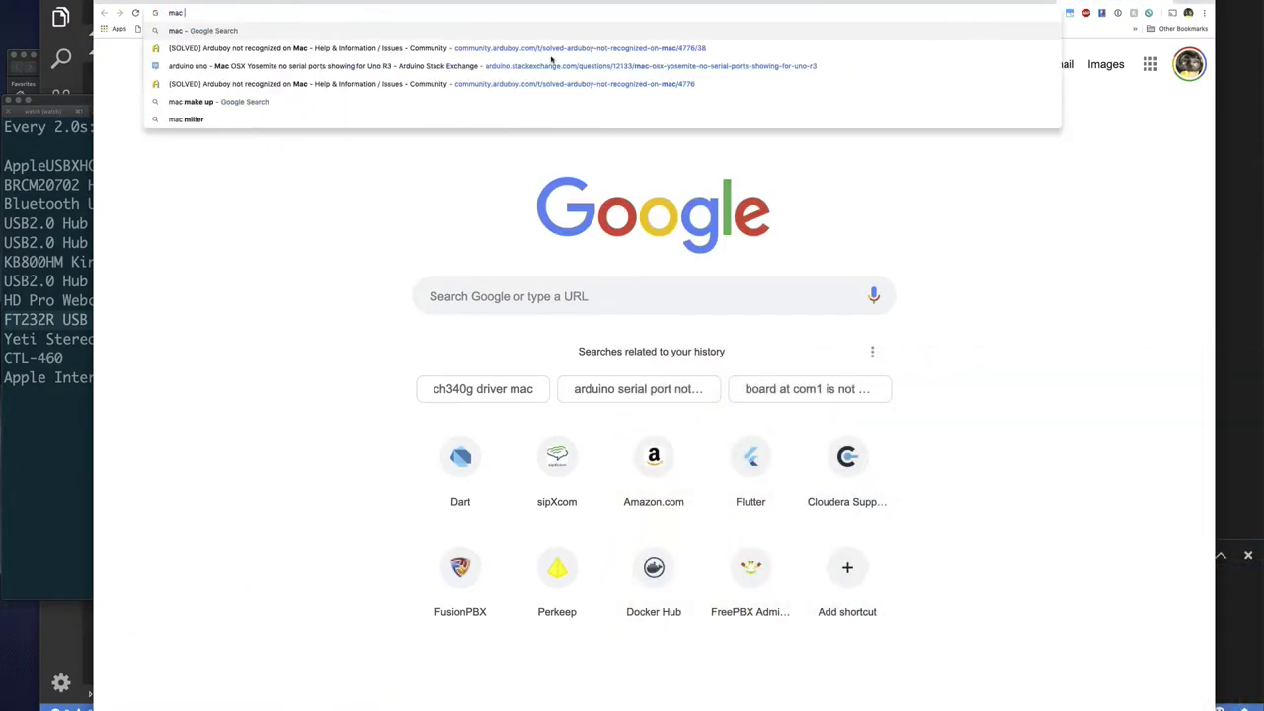
{"action": "key", "text": "super+v"}
{"action": "key", "text": "Return"}
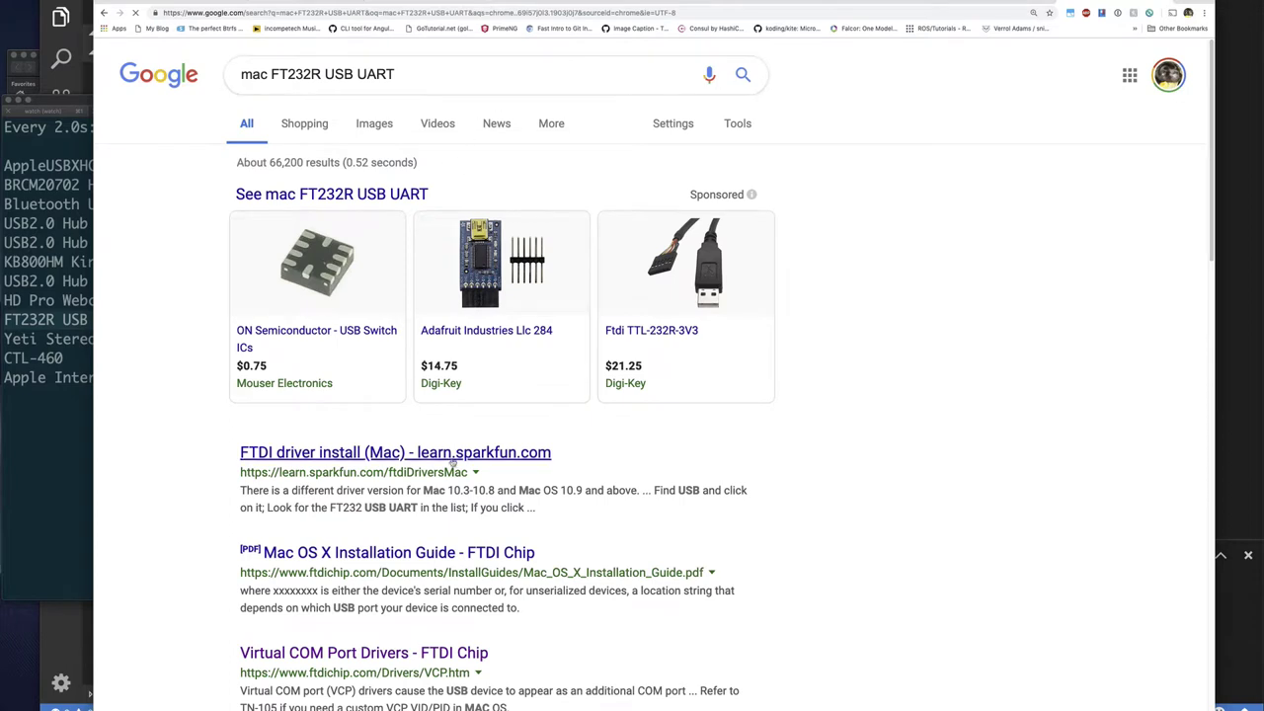
{"action": "scroll", "coordinate": [306, 440], "scroll_direction": "down", "scroll_amount": 1}
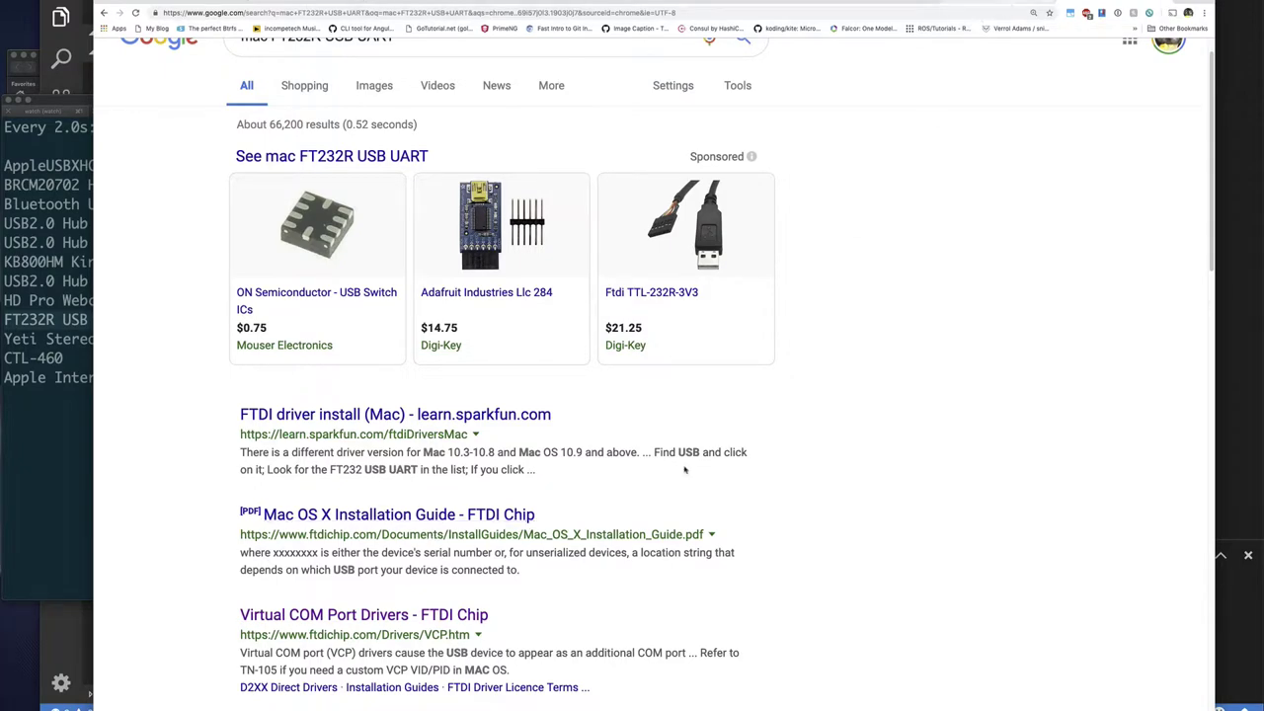
{"action": "left_click", "coordinate": [363, 615]}
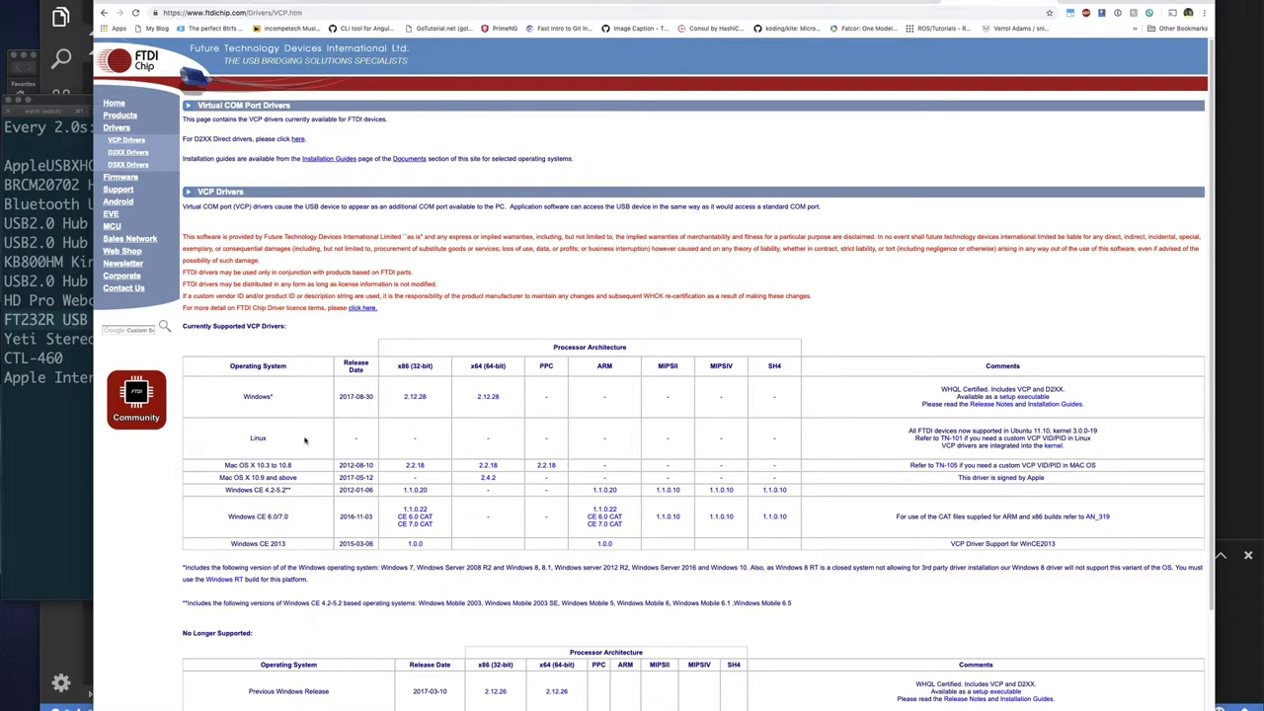
Zoom the page to 175%, download the Mac OS X 10.9+ VCP driver 2.4.2 and open its dmg
{"action": "key", "text": "super+equal"}
{"action": "key", "text": "super+equal"}
{"action": "key", "text": "super+equal"}
{"action": "key", "text": "super+equal"}
{"action": "scroll", "coordinate": [343, 474], "scroll_direction": "down", "scroll_amount": 5}
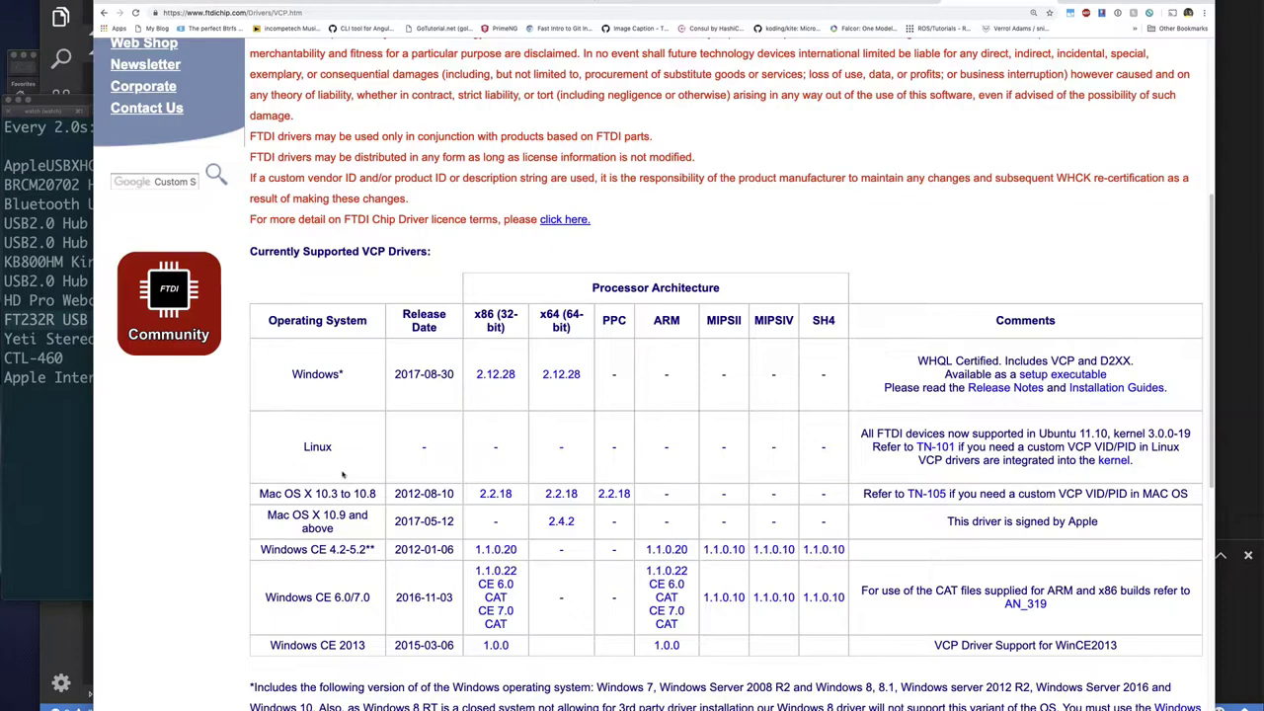
{"action": "scroll", "coordinate": [293, 464], "scroll_direction": "down", "scroll_amount": 2}
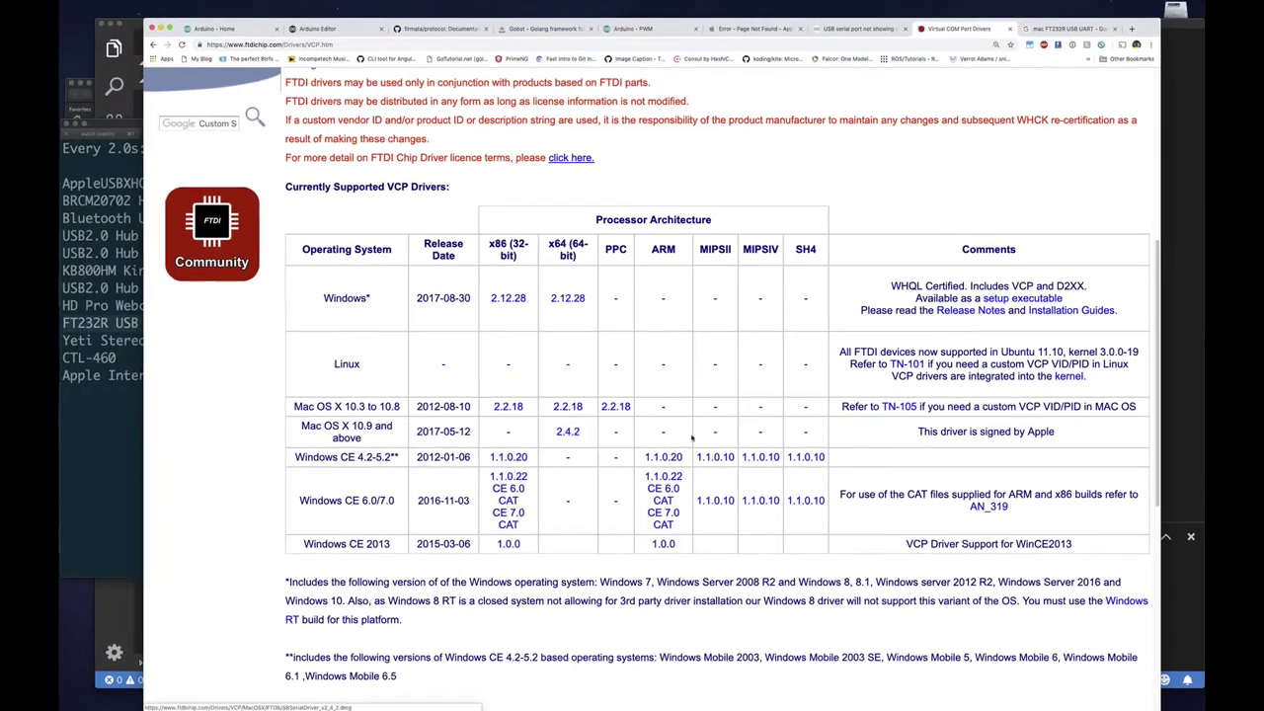
{"action": "left_click", "coordinate": [568, 433]}
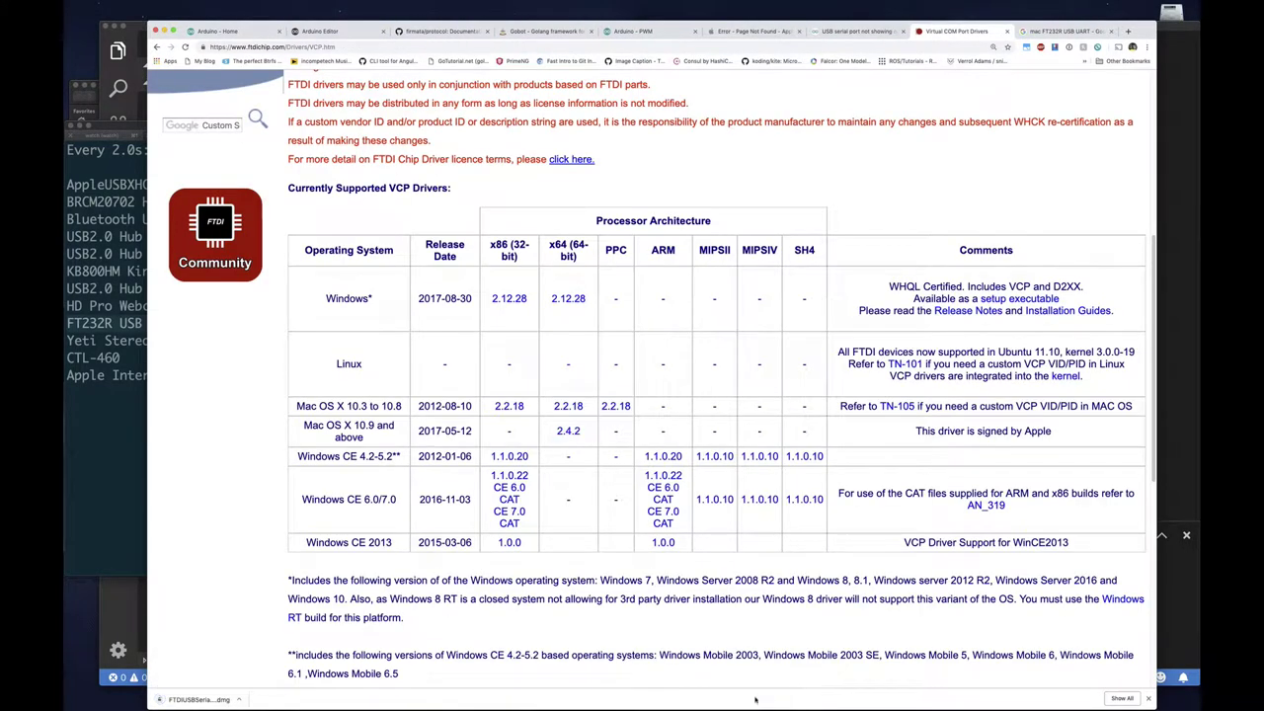
{"action": "left_click", "coordinate": [203, 700]}
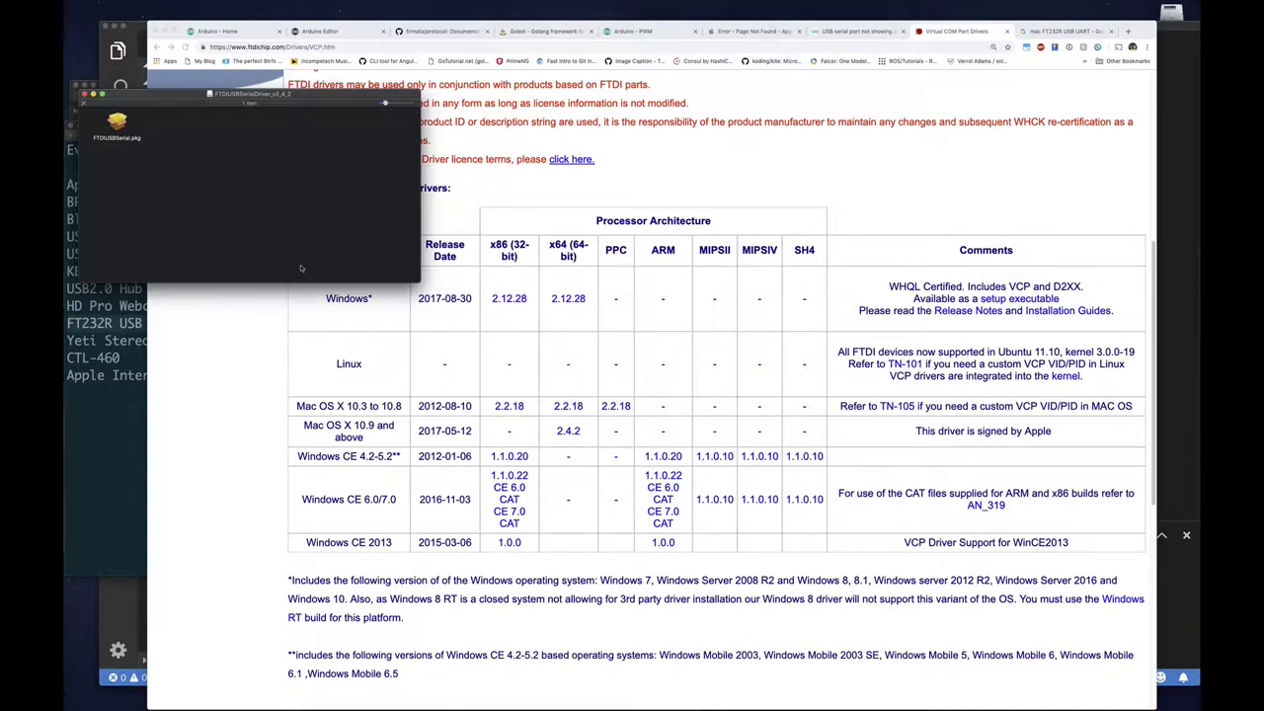
Install FTDIUSBSerial.pkg, authorising with the admin account password, then return to the USB watch terminal
{"action": "left_click", "coordinate": [117, 124]}
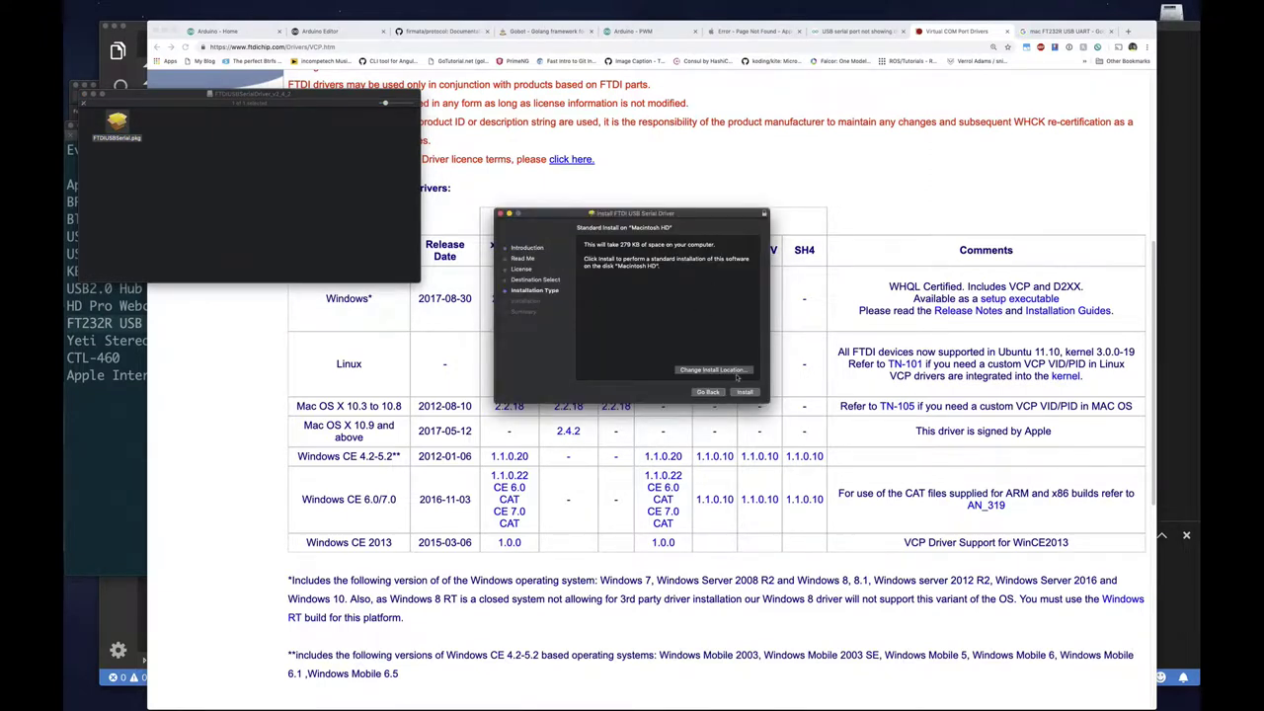
{"action": "left_click", "coordinate": [740, 393]}
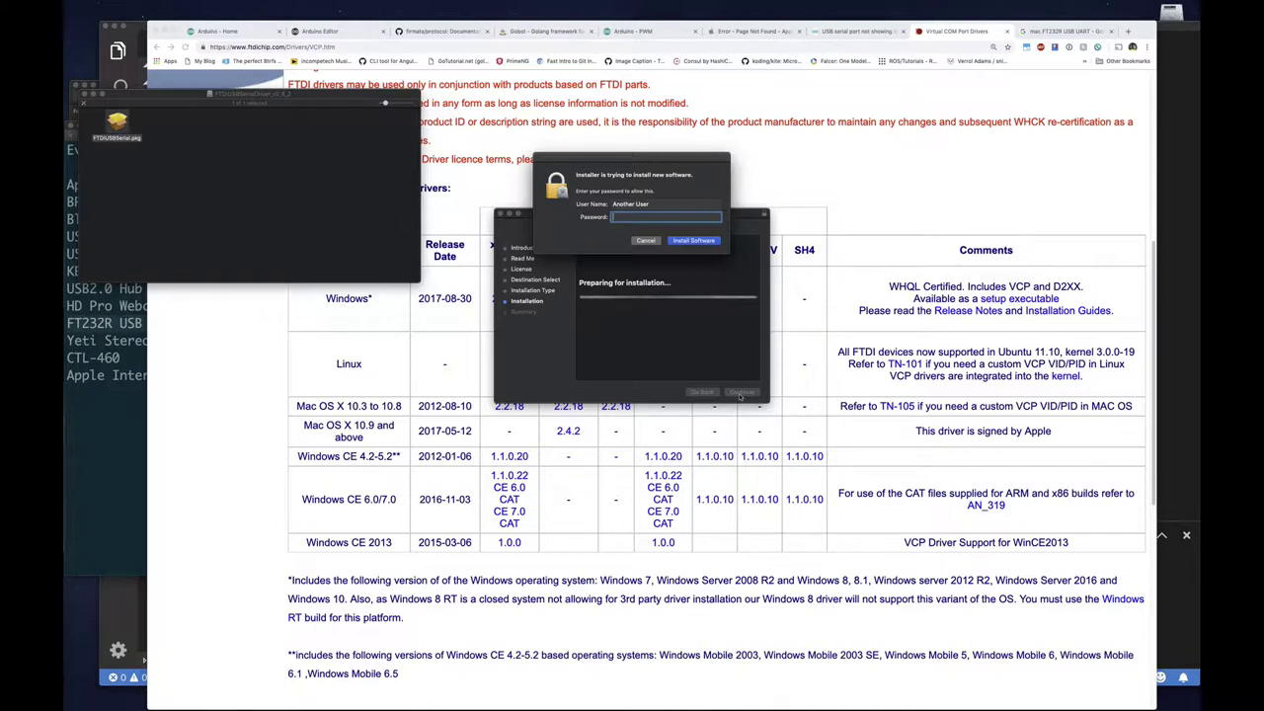
{"action": "type", "text": "aaaaaaaaaaaaaaaa"}
{"action": "key", "text": "BackSpace"}
{"action": "key", "text": "BackSpace"}
{"action": "key", "text": "BackSpace"}
{"action": "key", "text": "Return"}
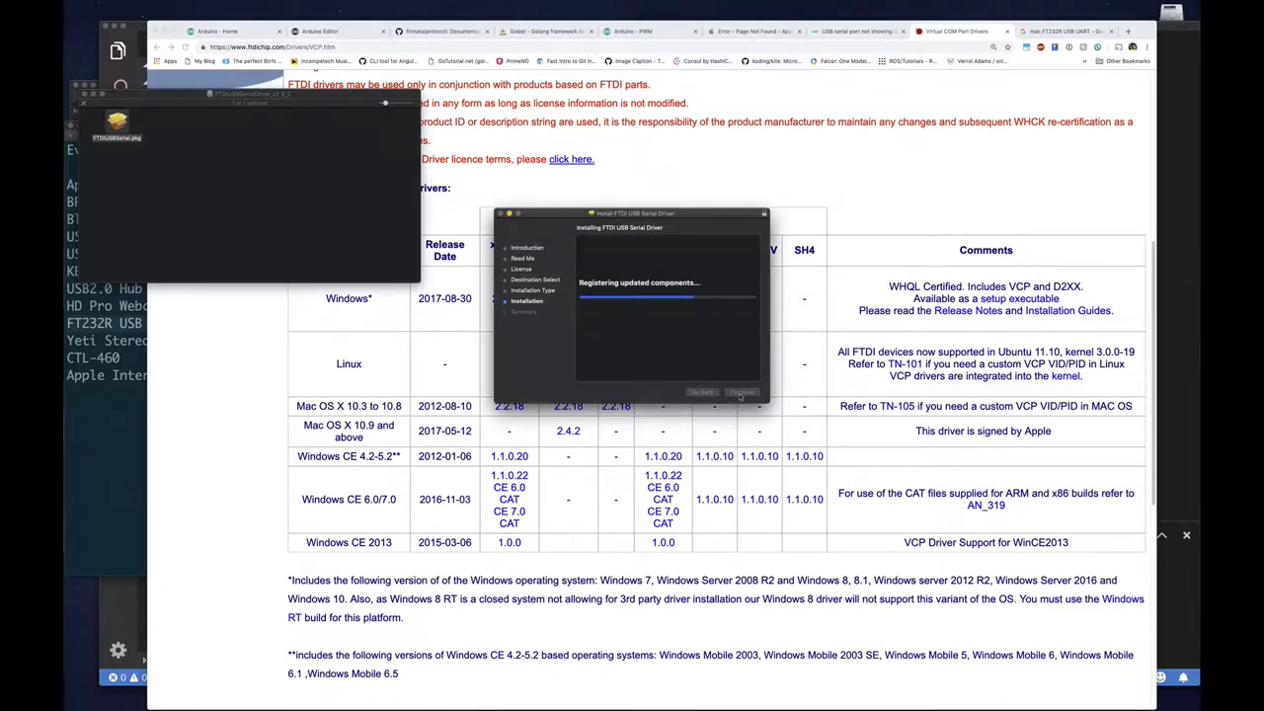
{"action": "left_click", "coordinate": [112, 398]}
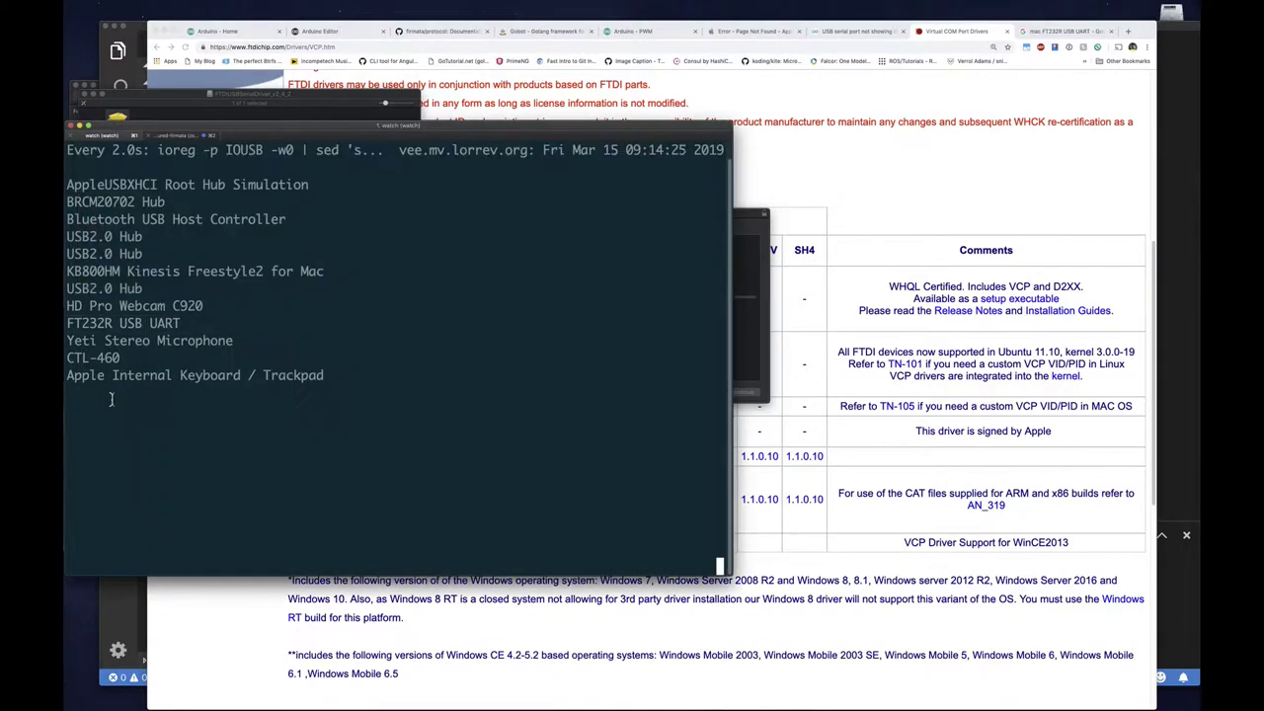
Stop the USB watch, rerun watch -d 'ls /dev/cu*', then go back to the installer
{"action": "key", "text": "ctrl+c"}
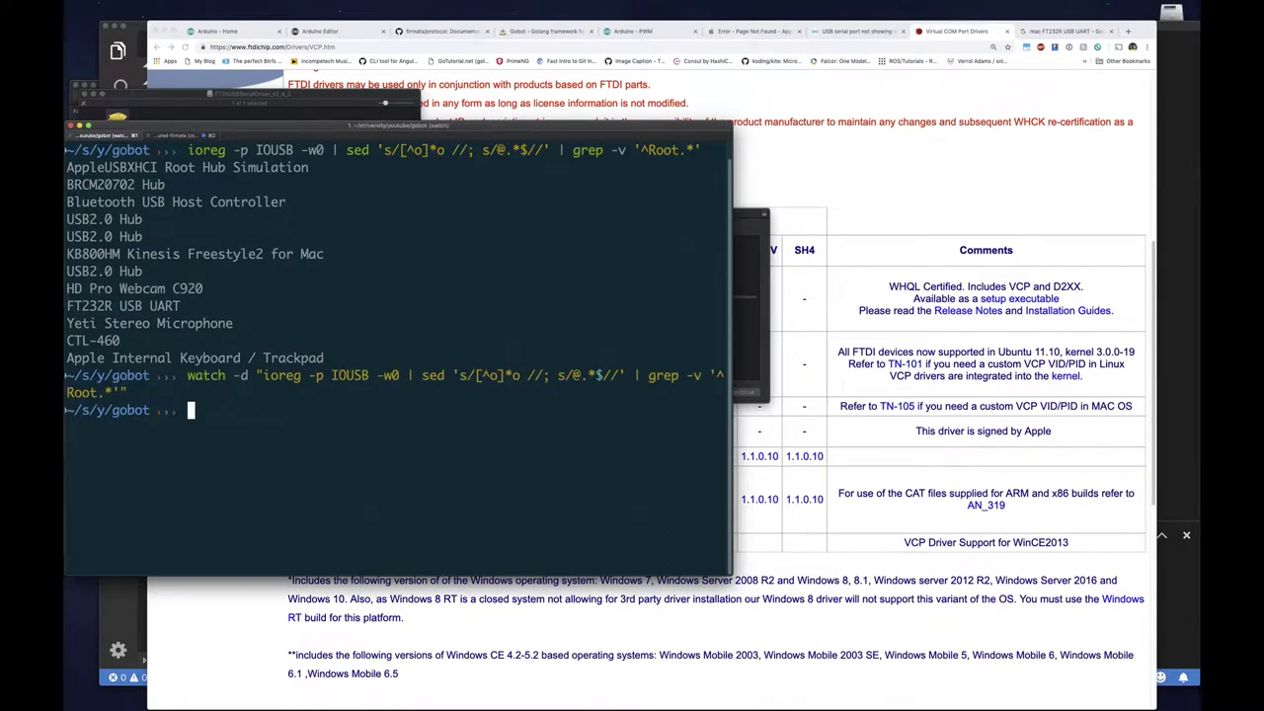
{"action": "key", "text": "Up"}
{"action": "key", "text": "Up"}
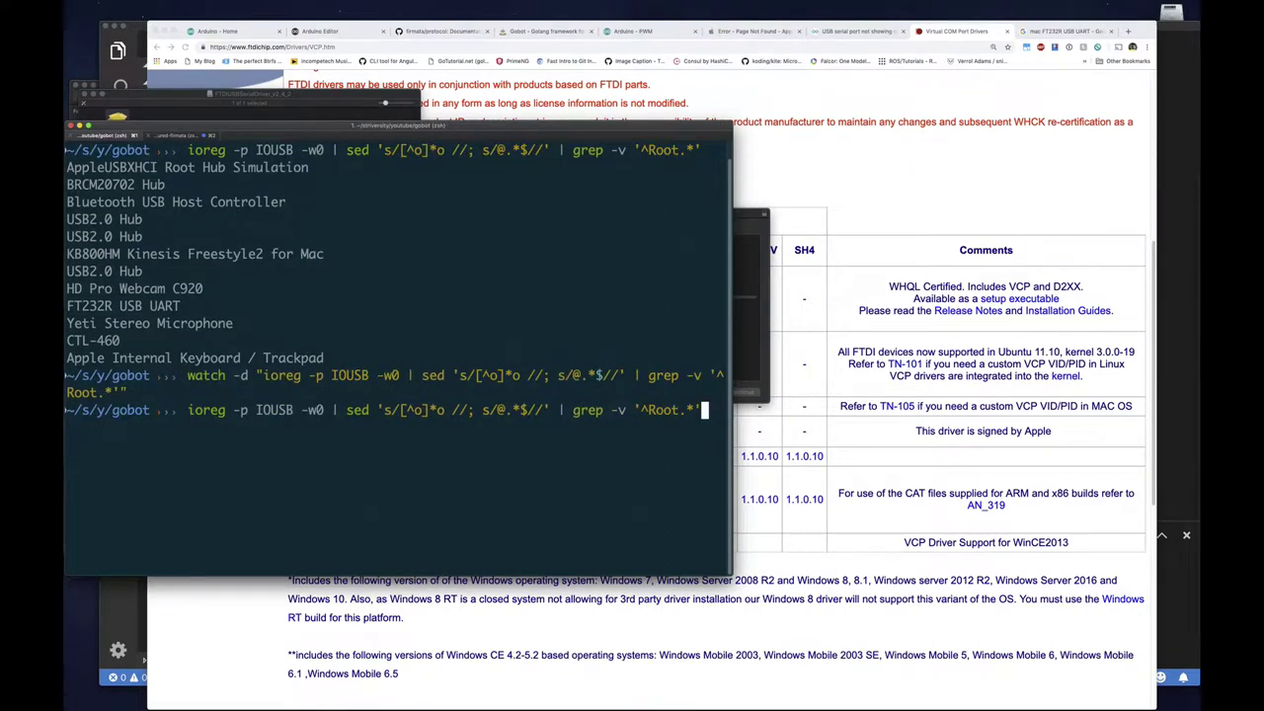
{"action": "key", "text": "ctrl+w"}
{"action": "key", "text": "ctrl+w"}
{"action": "key", "text": "ctrl+w"}
{"action": "key", "text": "ctrl+w"}
{"action": "key", "text": "ctrl+w"}
{"action": "key", "text": "ctrl+w"}
{"action": "key", "text": "Up"}
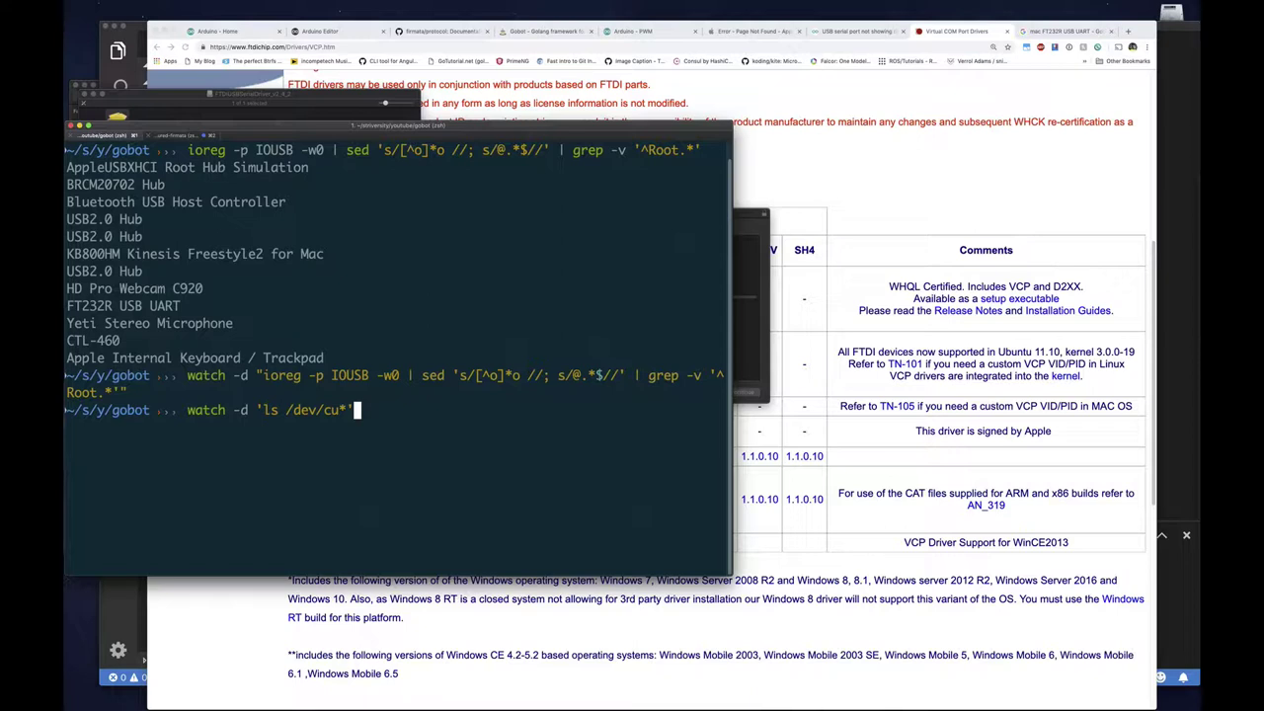
{"action": "key", "text": "Return"}
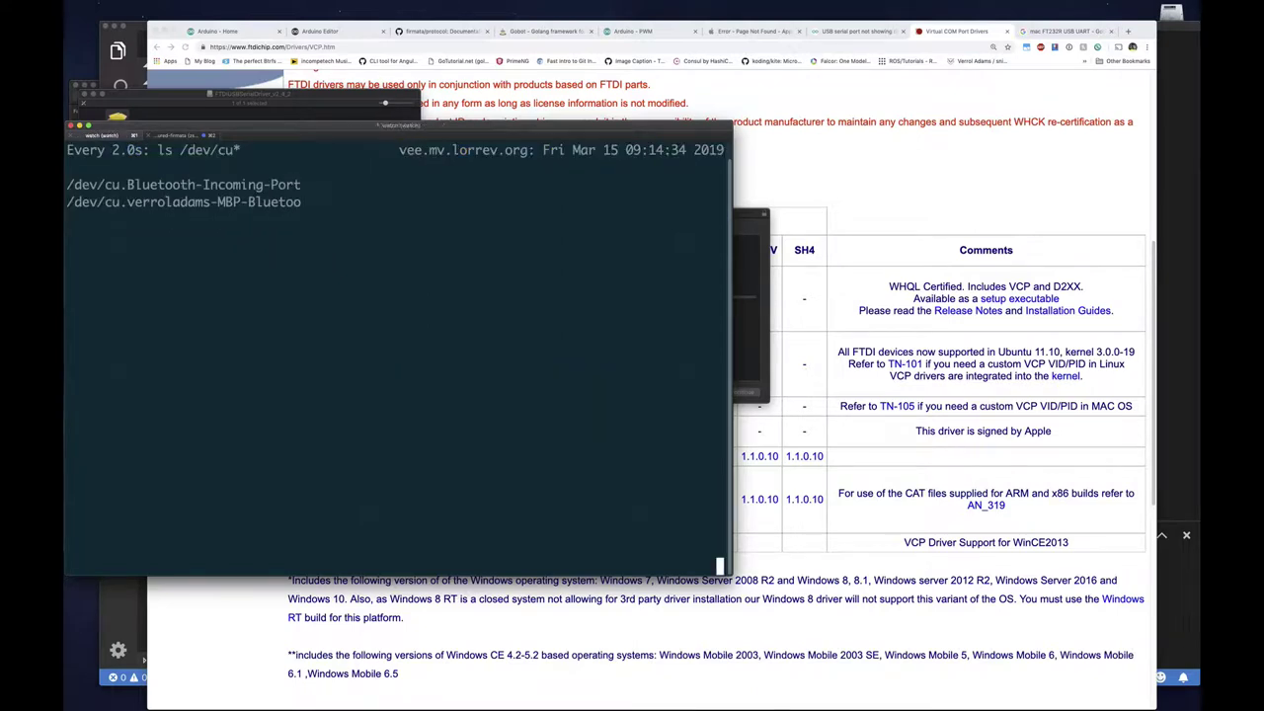
{"action": "left_click", "coordinate": [753, 217]}
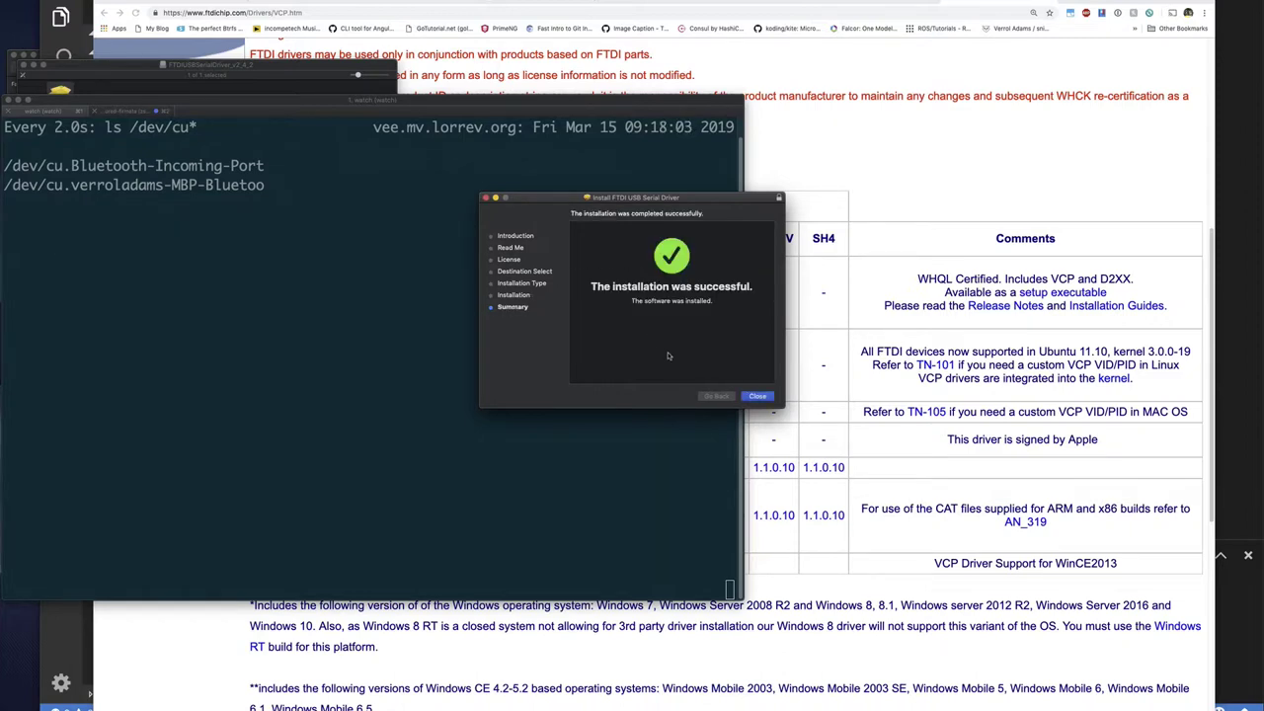
Close the completed FTDI driver installer and move the package to the Trash
{"action": "left_click", "coordinate": [756, 399]}
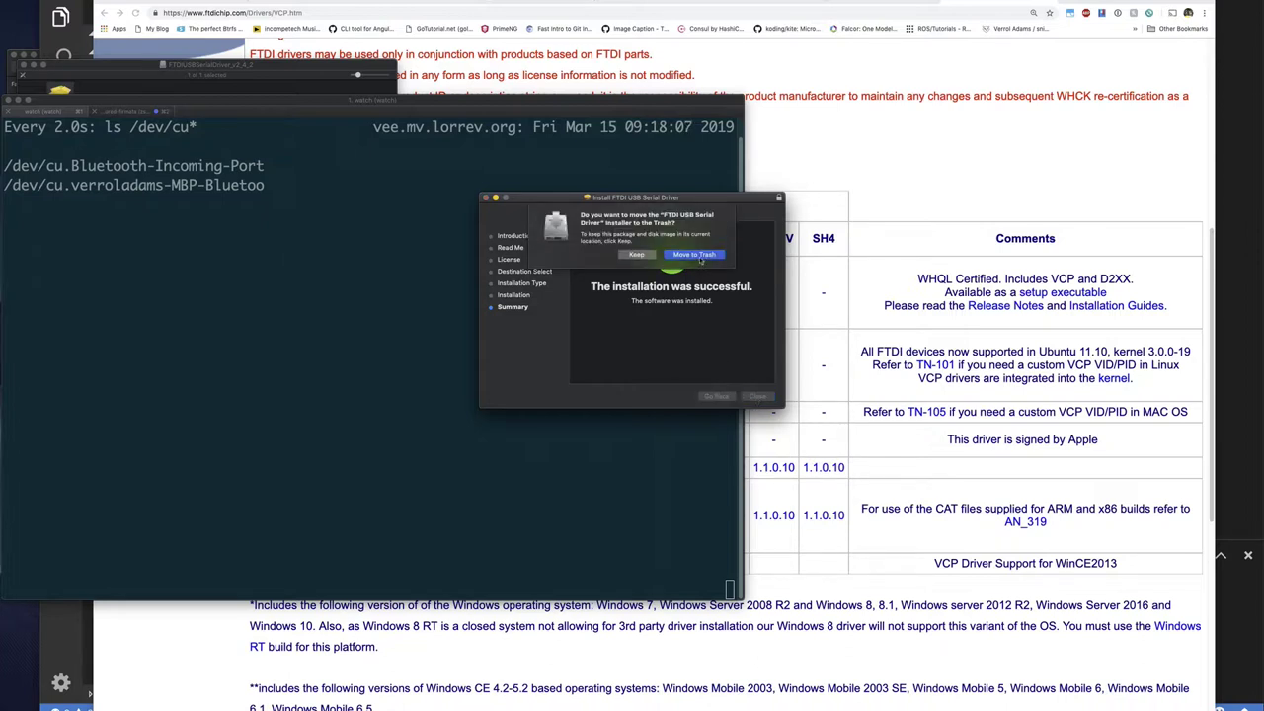
{"action": "left_click", "coordinate": [696, 255]}
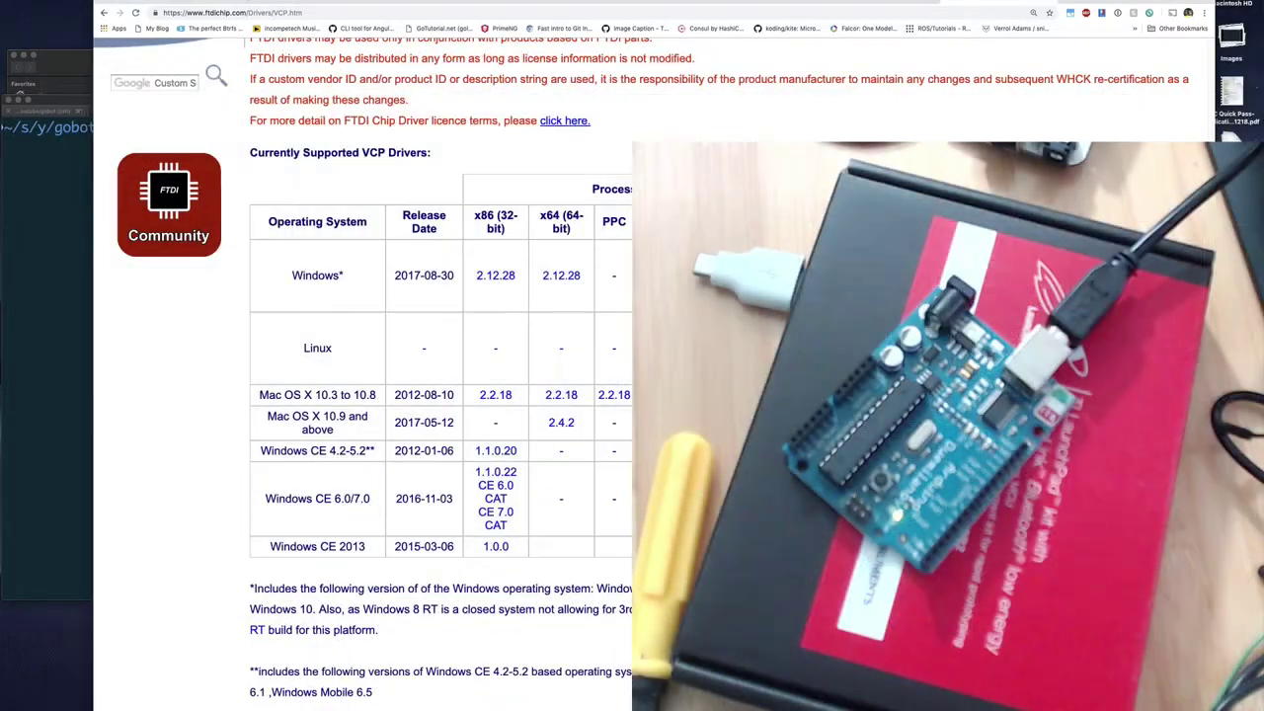
Rerun watch -d 'ls /dev/cu*' via !wat and highlight the new /dev/cu.usbserial-A700dXAd port
{"action": "left_click", "coordinate": [81, 310]}
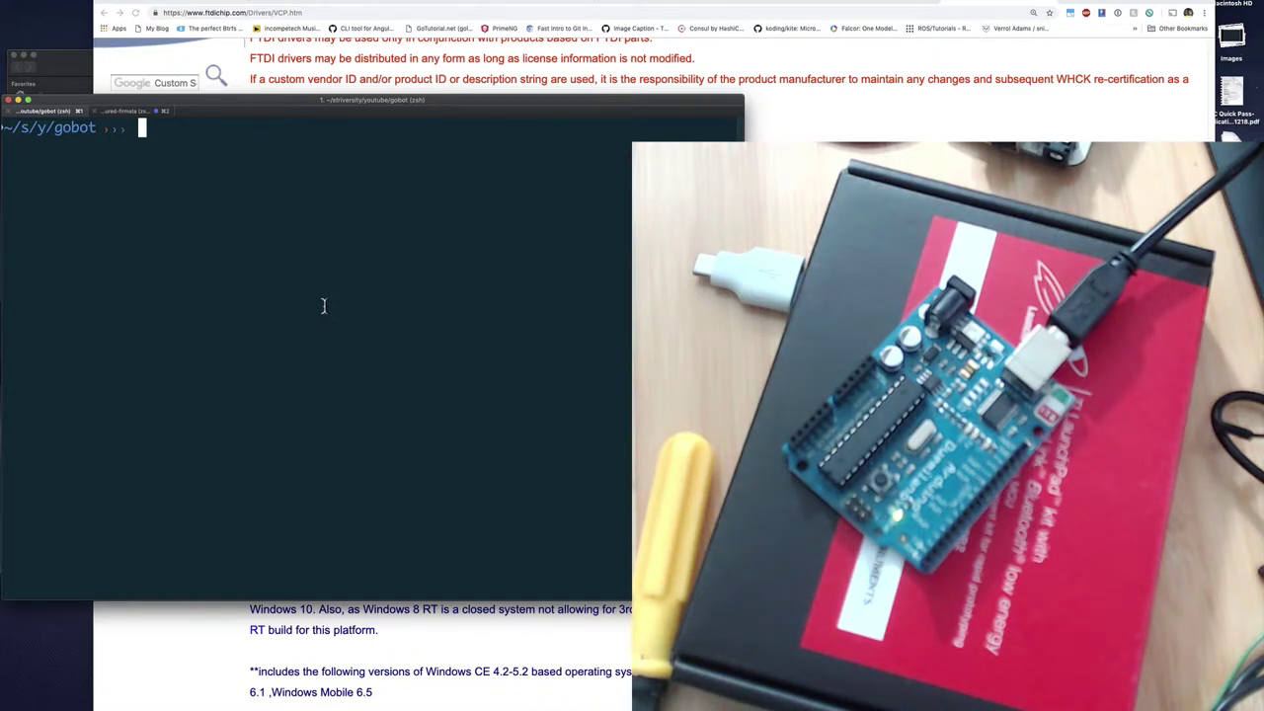
{"action": "type", "text": "!wat"}
{"action": "key", "text": "Return"}
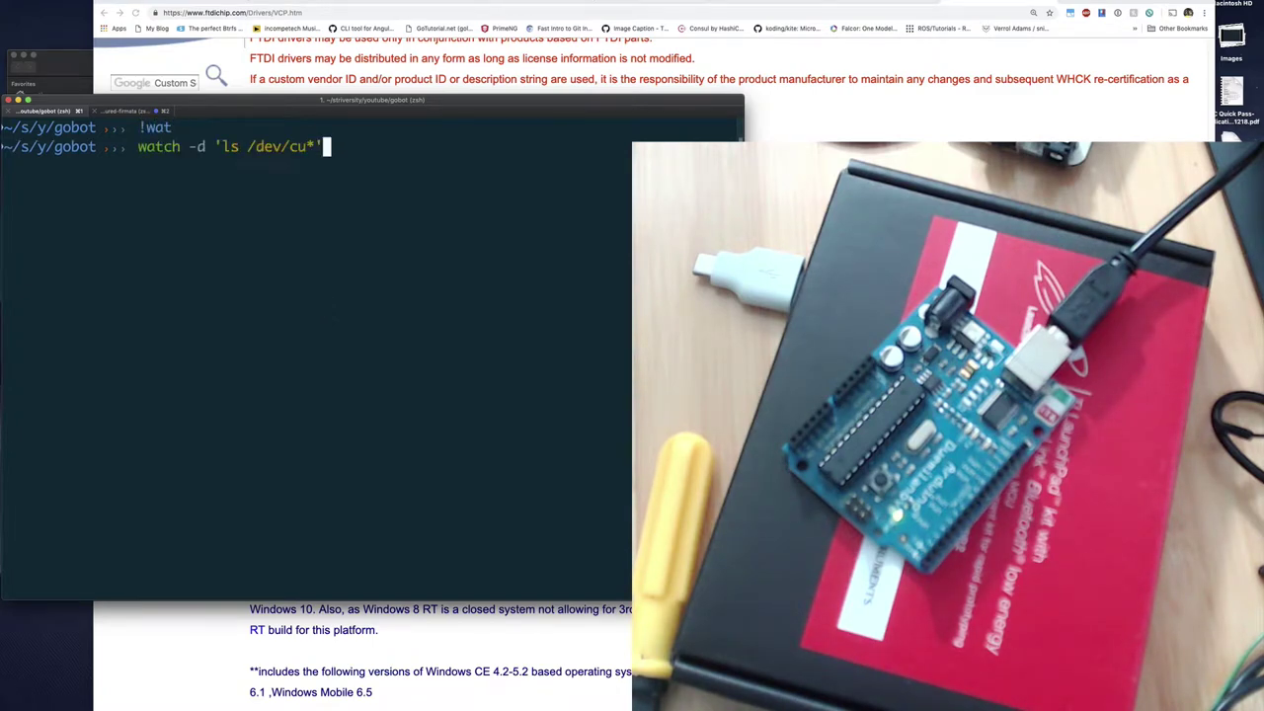
{"action": "key", "text": "Return"}
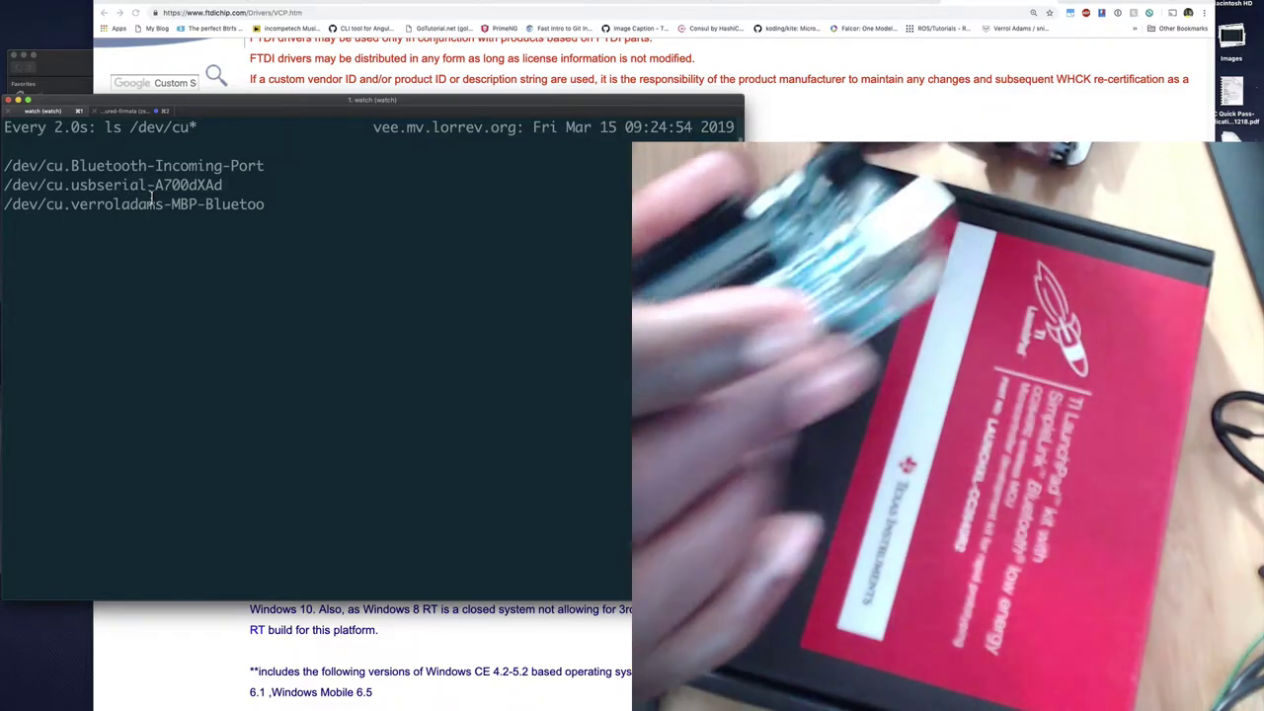
{"action": "double_click", "coordinate": [151, 202]}
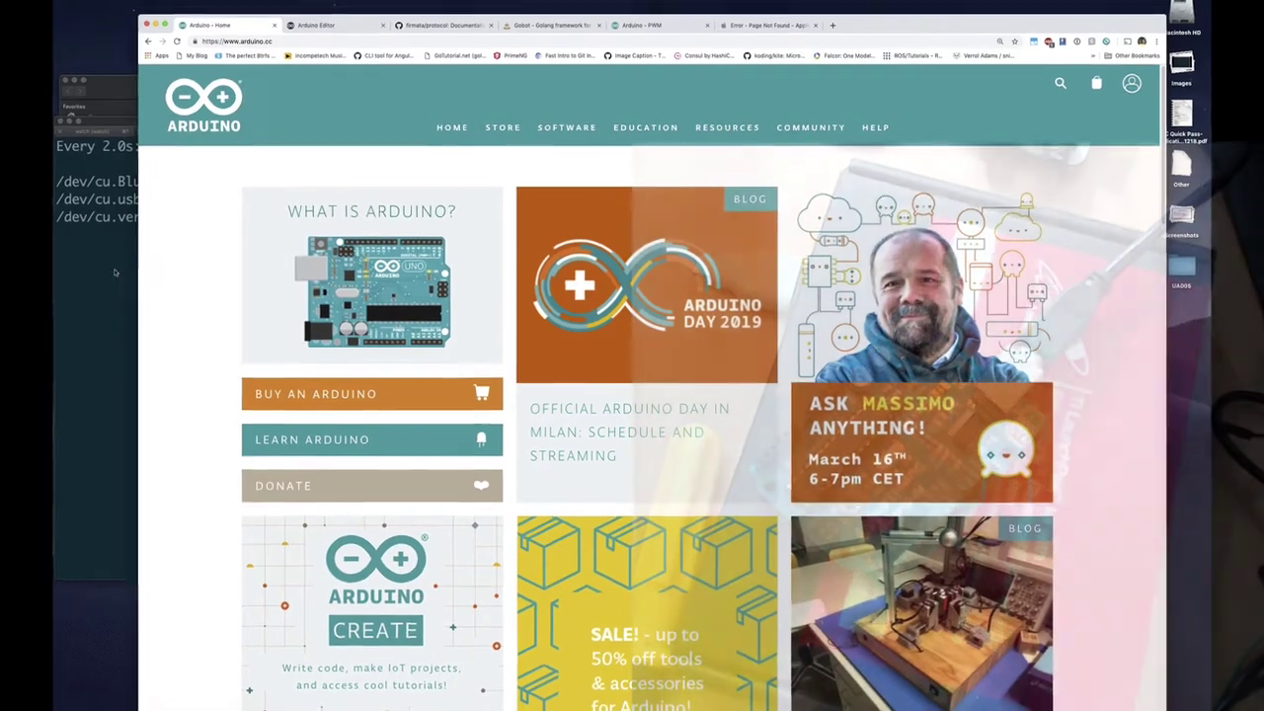
Open arduino.cc's Software downloads page at the IDE 1.8.8 section, then show arduino-1.8.8-macosx.zip in Finder
{"action": "left_click", "coordinate": [93, 270]}
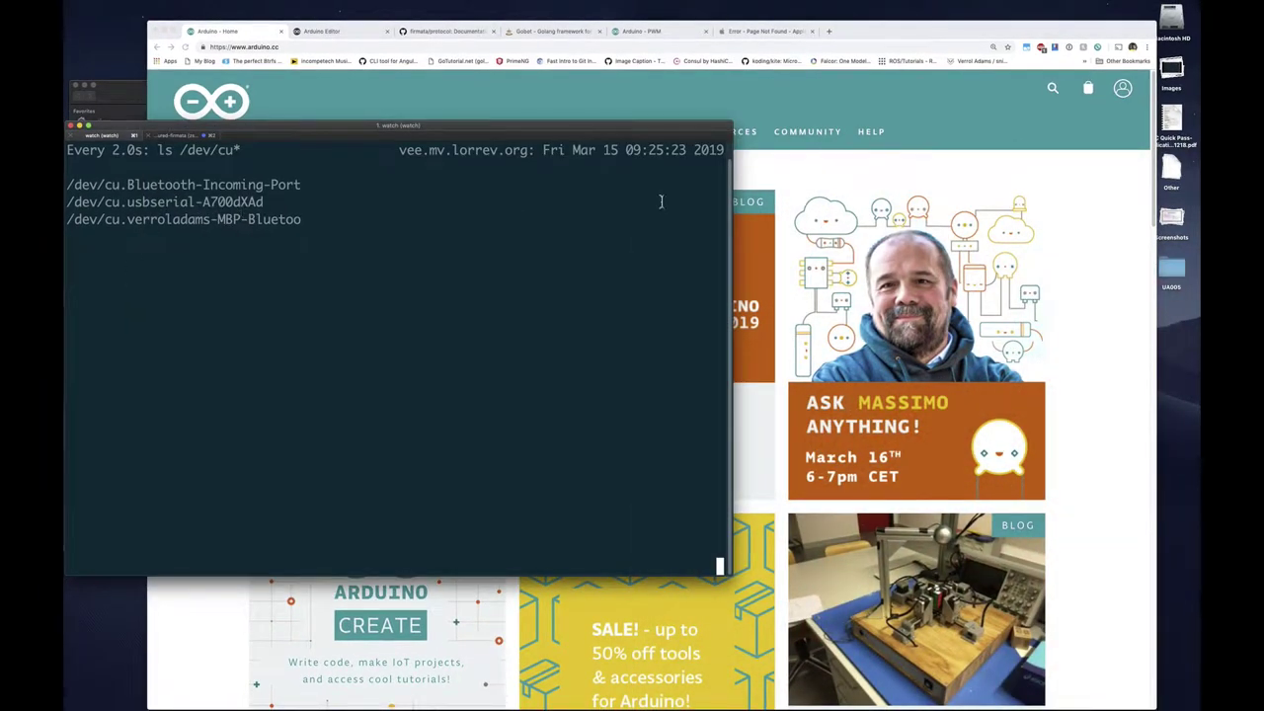
{"action": "left_click", "coordinate": [935, 151]}
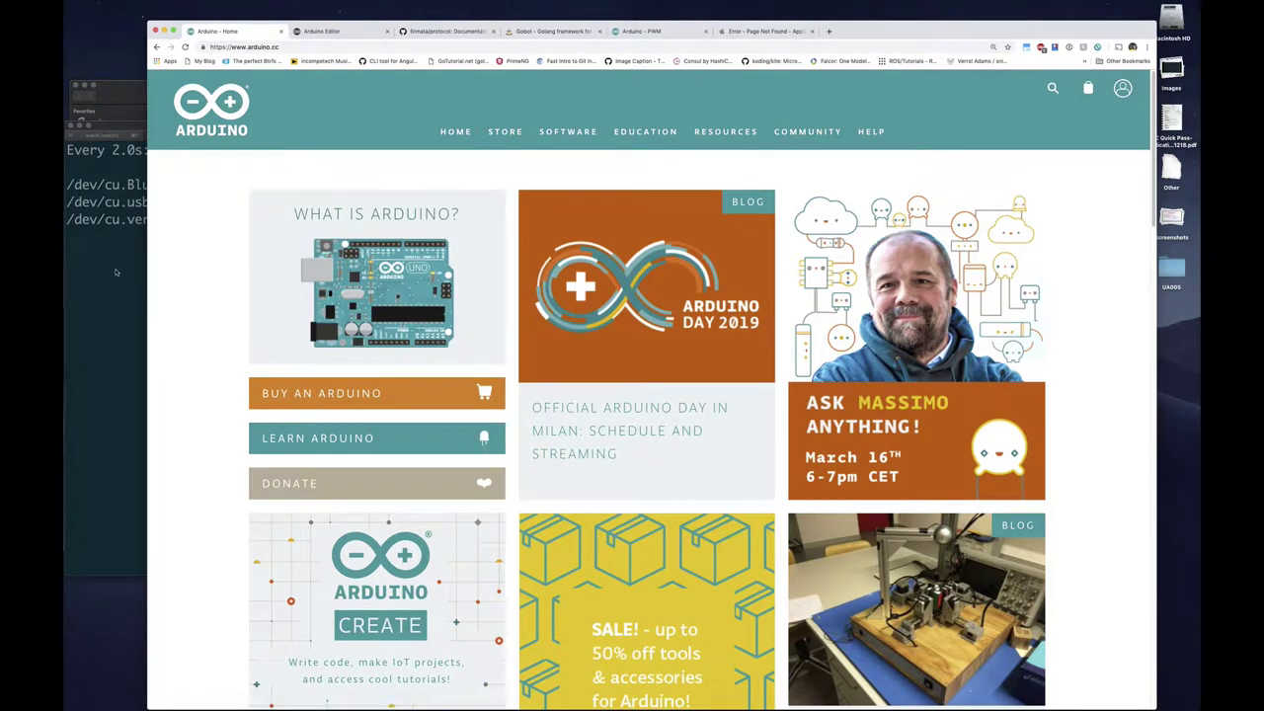
{"action": "left_click", "coordinate": [116, 273]}
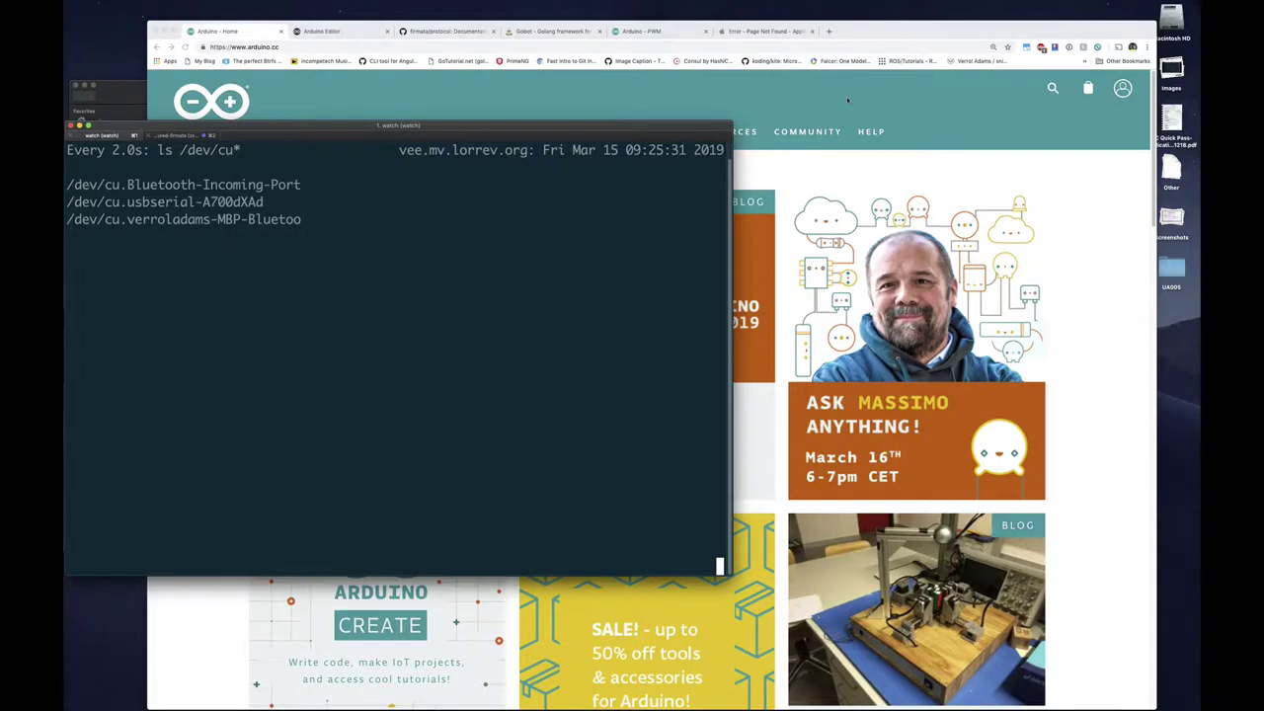
{"action": "left_click", "coordinate": [847, 99]}
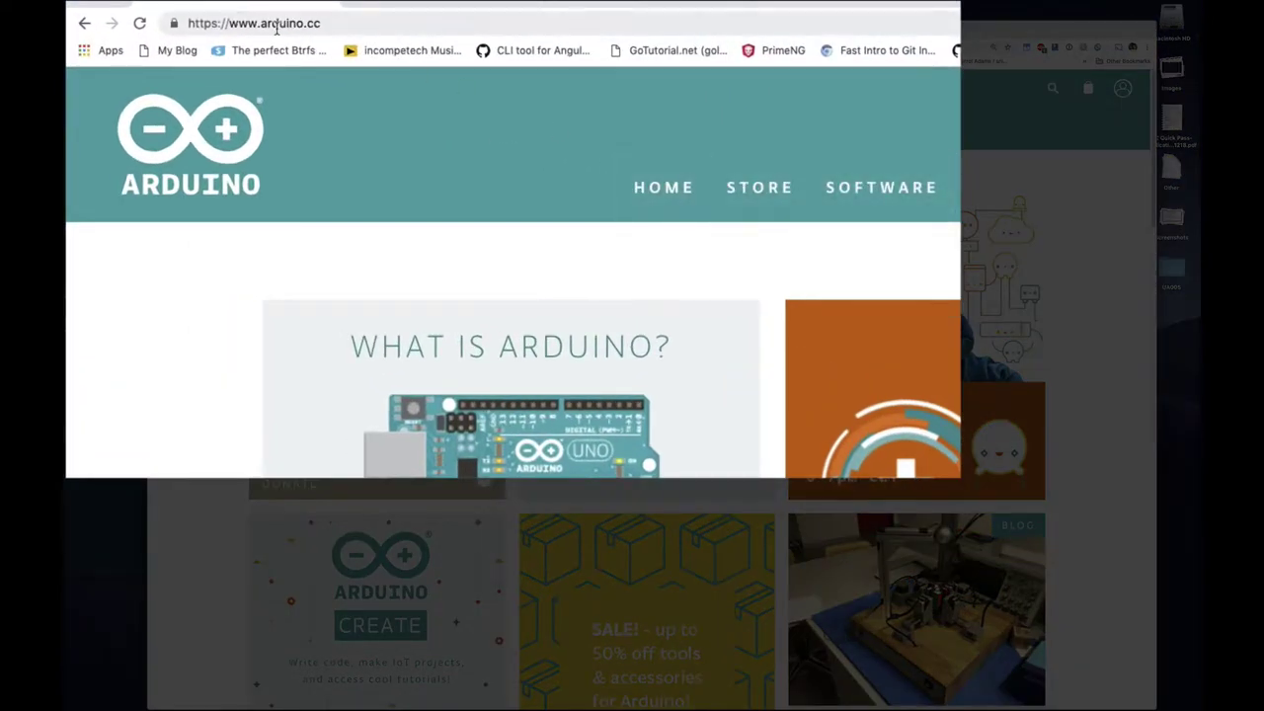
{"action": "mouse_move", "coordinate": [865, 193]}
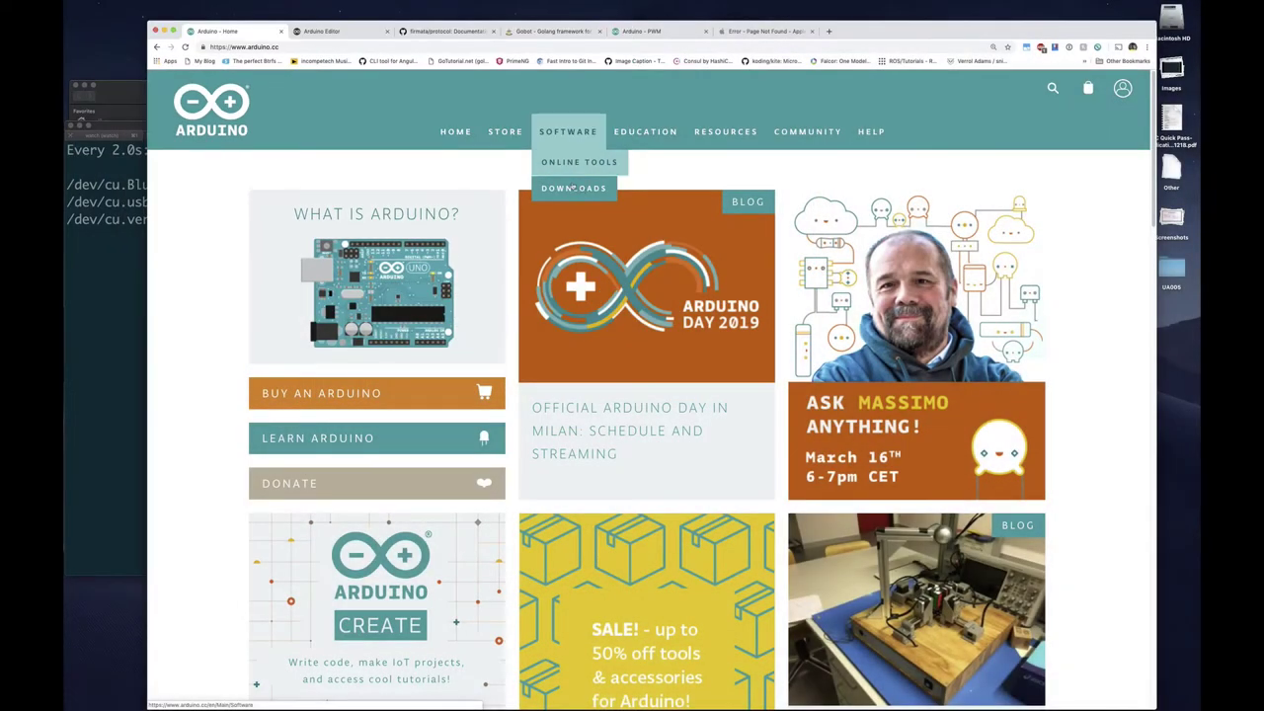
{"action": "left_click", "coordinate": [581, 189]}
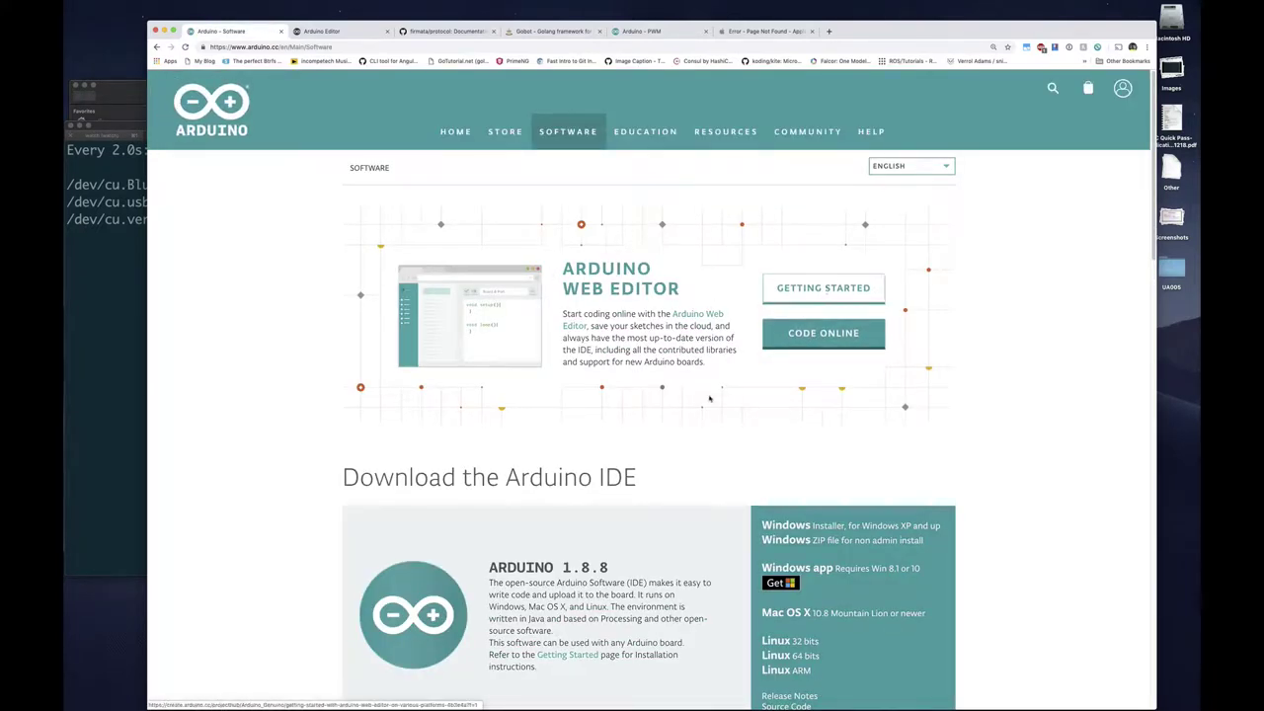
{"action": "scroll", "coordinate": [584, 403], "scroll_direction": "down", "scroll_amount": 3}
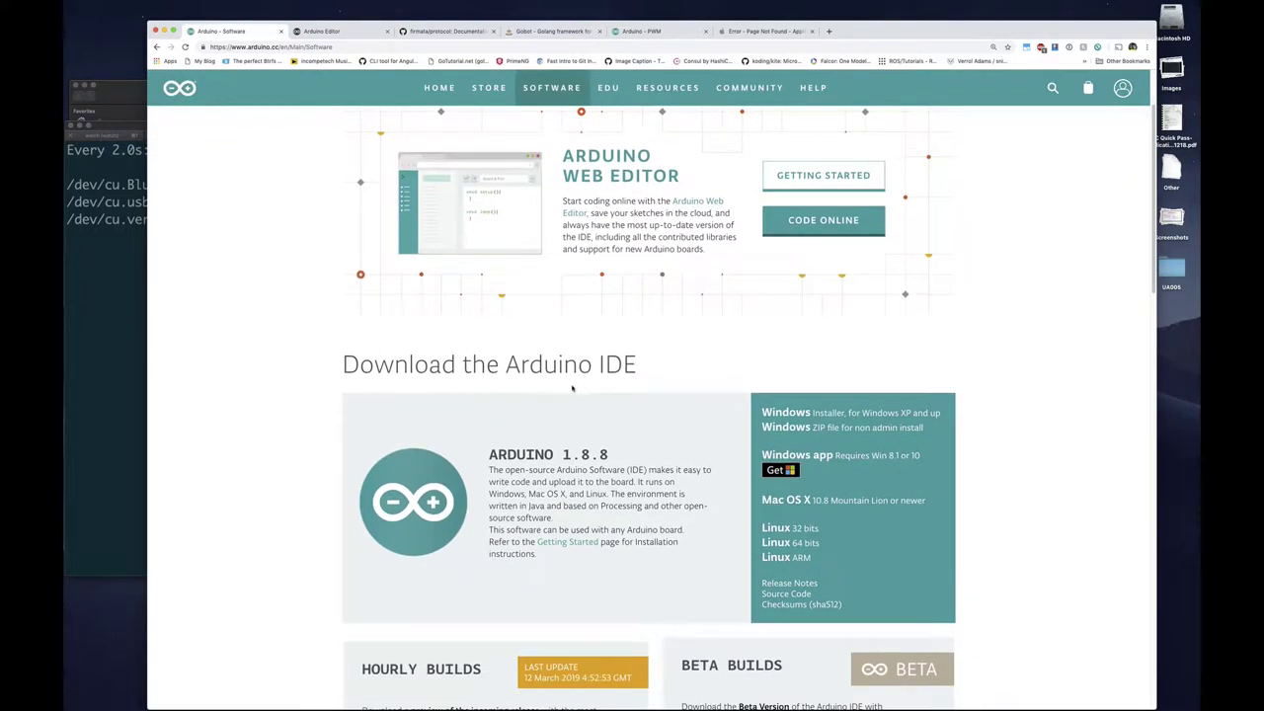
{"action": "scroll", "coordinate": [739, 447], "scroll_direction": "down", "scroll_amount": 3}
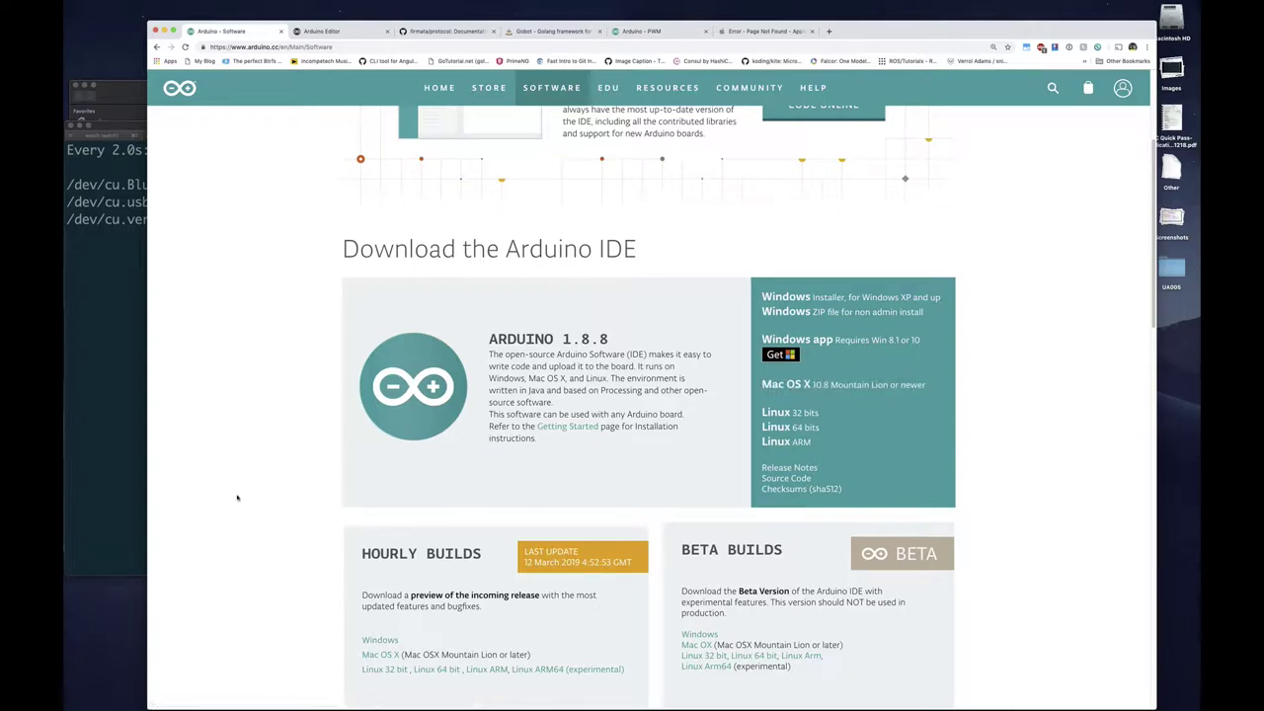
{"action": "left_click", "coordinate": [133, 81]}
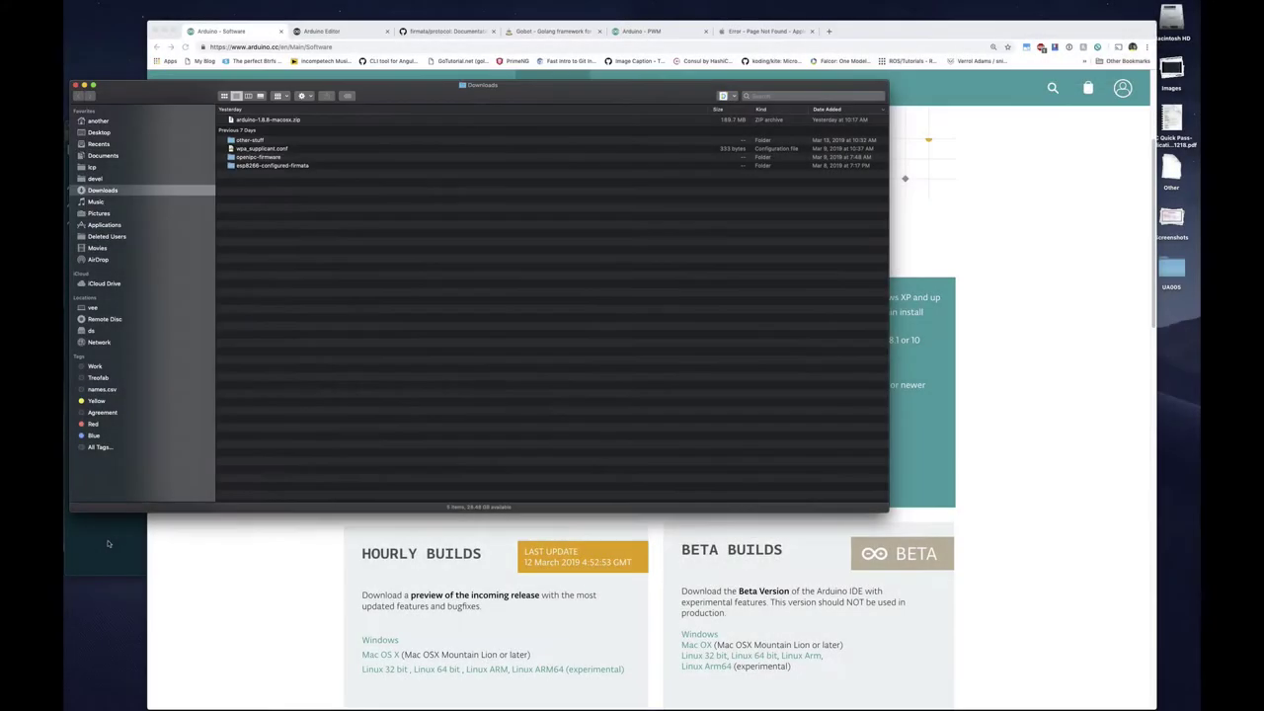
Stop the serial-port watch in iTerm2, change into ~/Downloads and list its files by date
{"action": "key", "text": "super+Tab"}
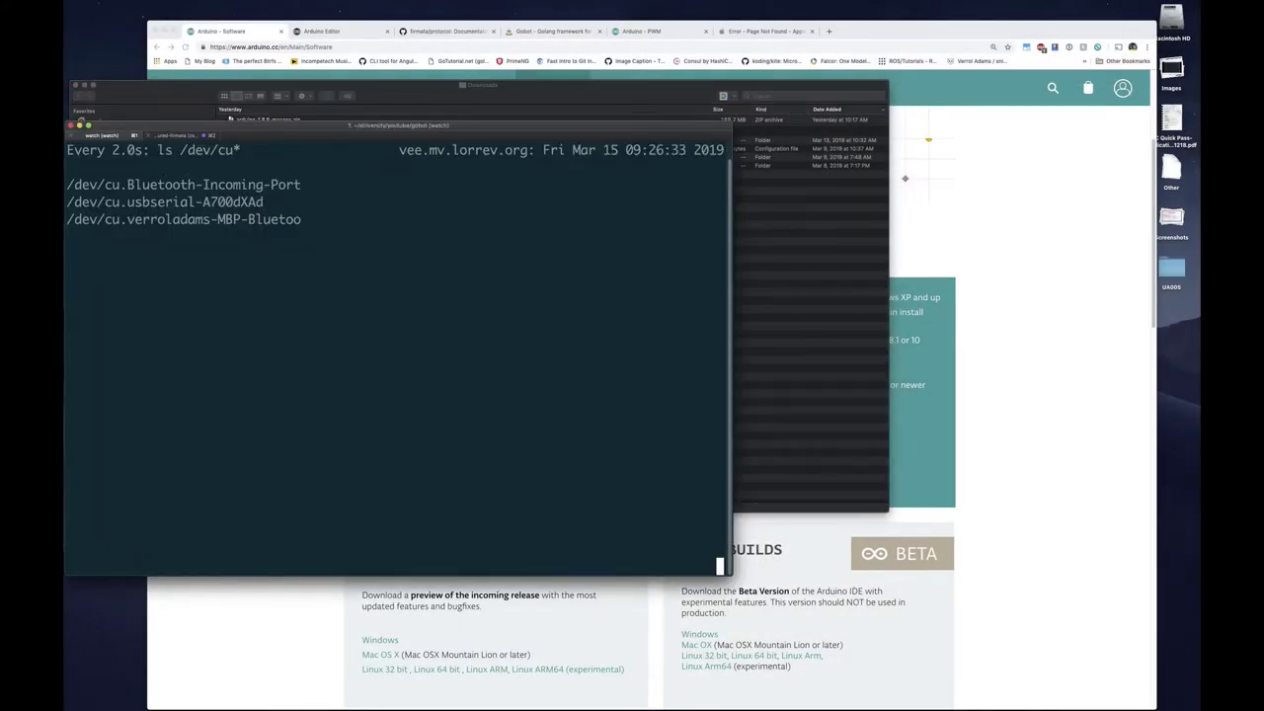
{"action": "key", "text": "ctrl+c"}
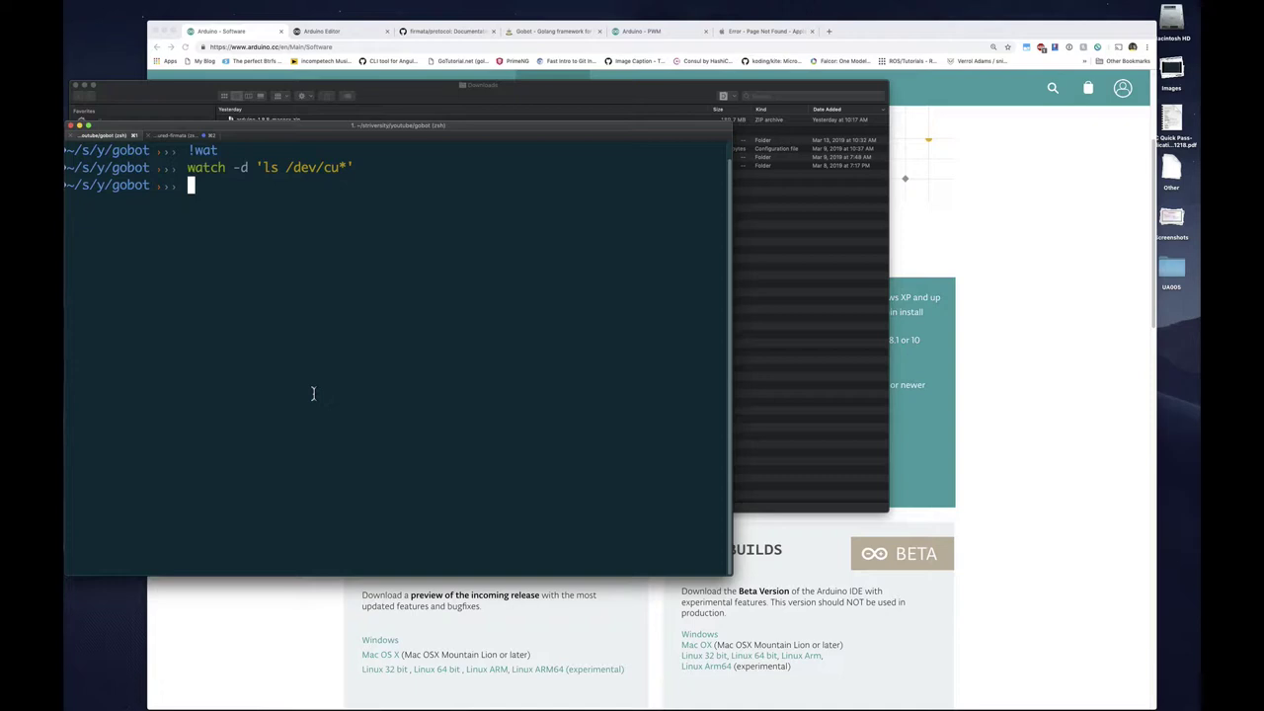
{"action": "type", "text": "cd ~/do"}
{"action": "key", "text": "Tab"}
{"action": "key", "text": "Return"}
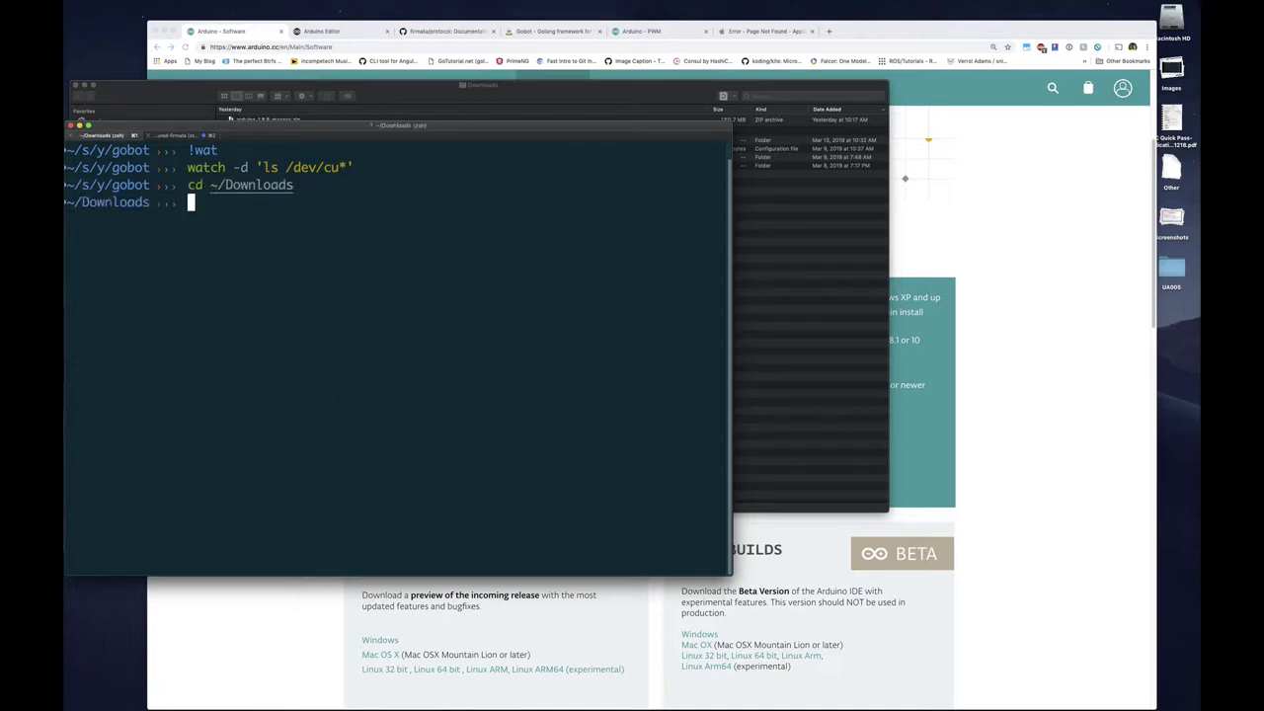
{"action": "type", "text": "ls -lrt"}
{"action": "key", "text": "Return"}
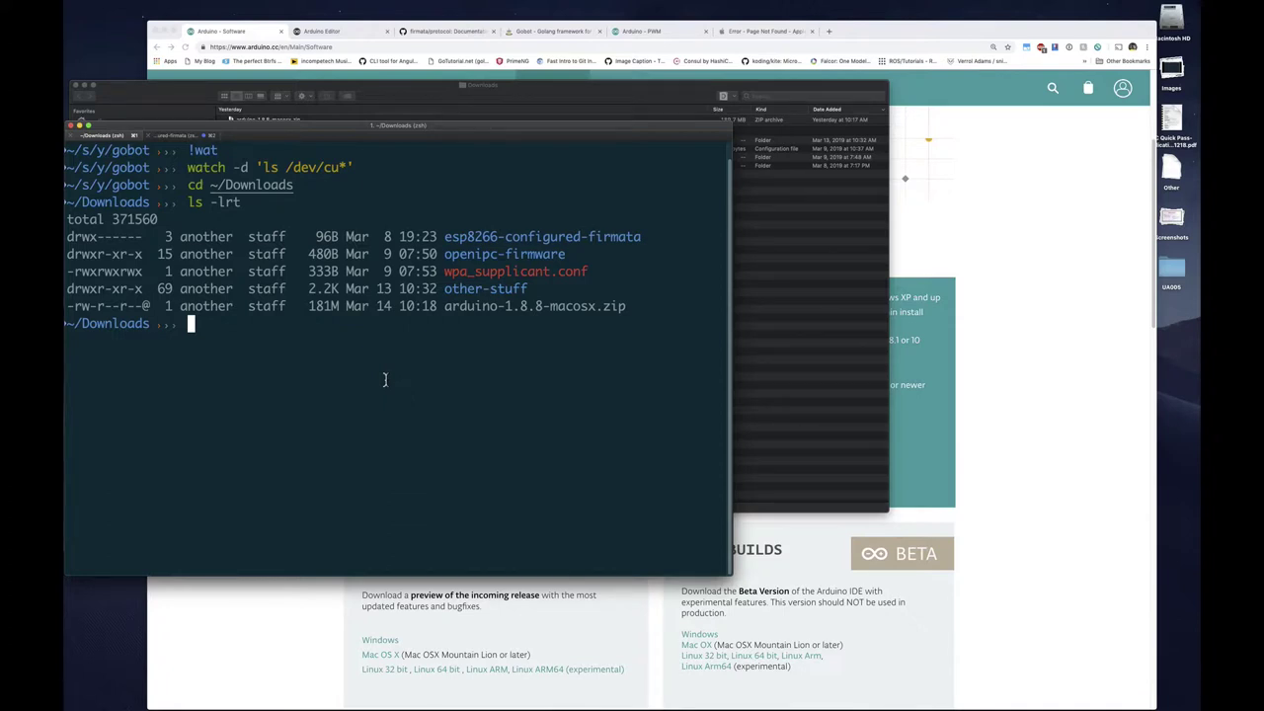
Extract arduino-1.8.8-macosx.zip with 7z and bring the Finder Downloads window forward
{"action": "type", "text": "7z "}
{"action": "type", "text": "x "}
{"action": "type", "text": "ard"}
{"action": "key", "text": "Tab"}
{"action": "key", "text": "Return"}
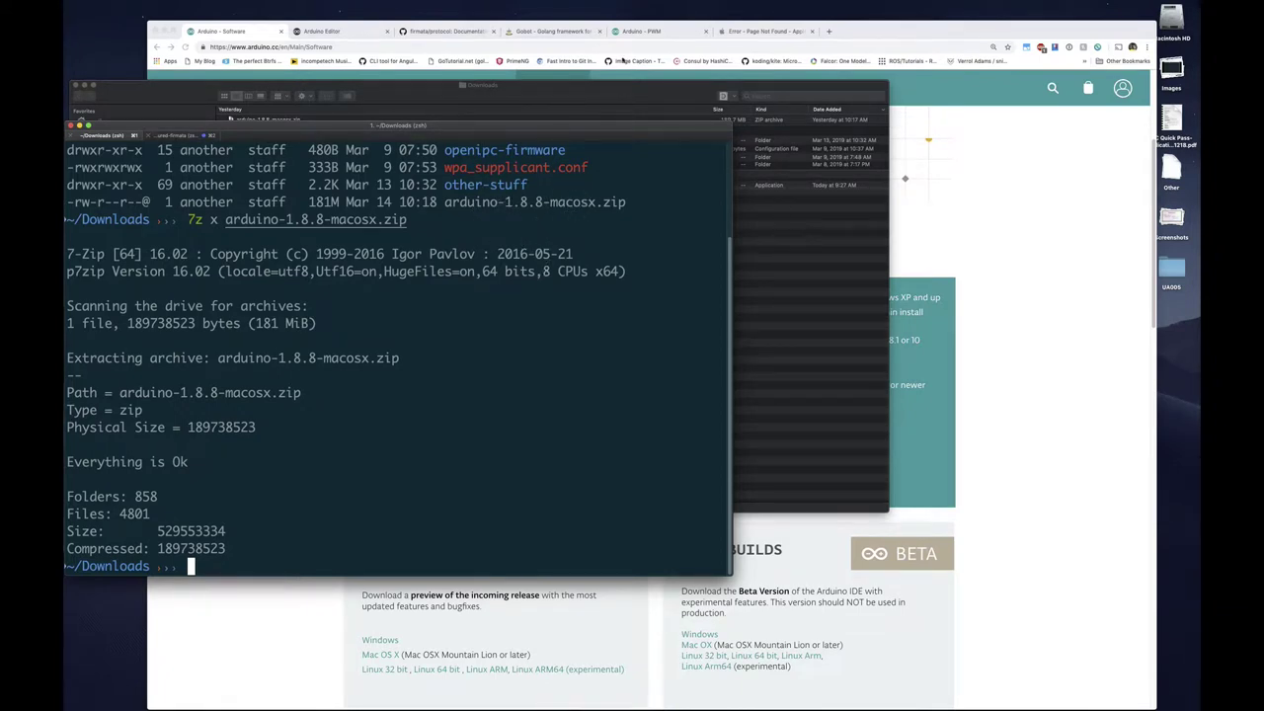
{"action": "left_click", "coordinate": [526, 84]}
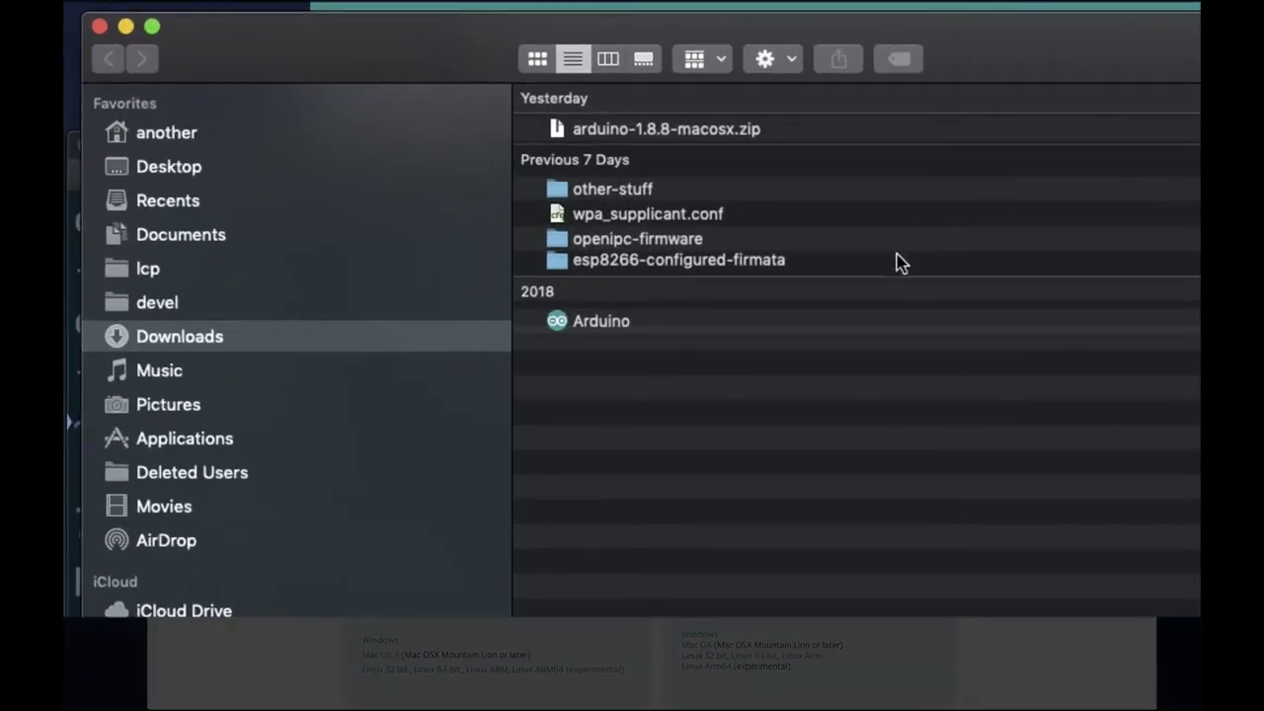
Drag the extracted Arduino app into Applications, replacing the older copy
{"action": "left_click", "coordinate": [615, 330]}
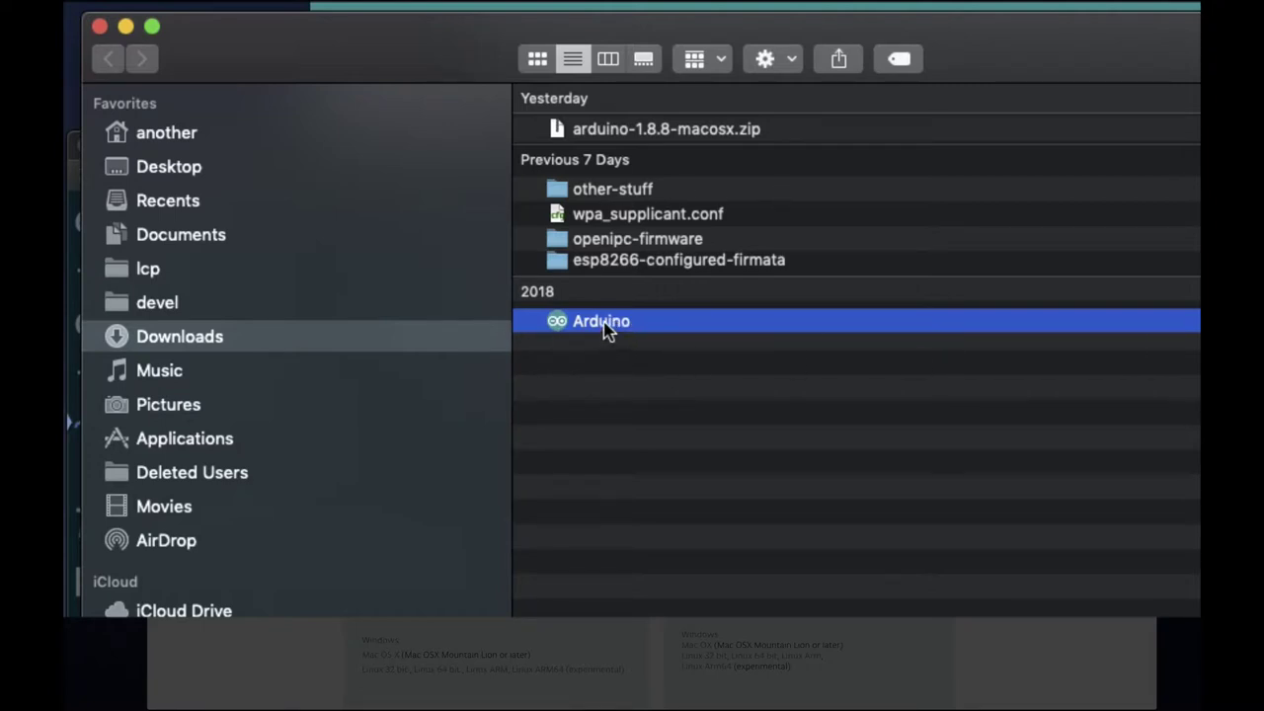
{"action": "left_click_drag", "start_coordinate": [604, 324], "coordinate": [259, 441]}
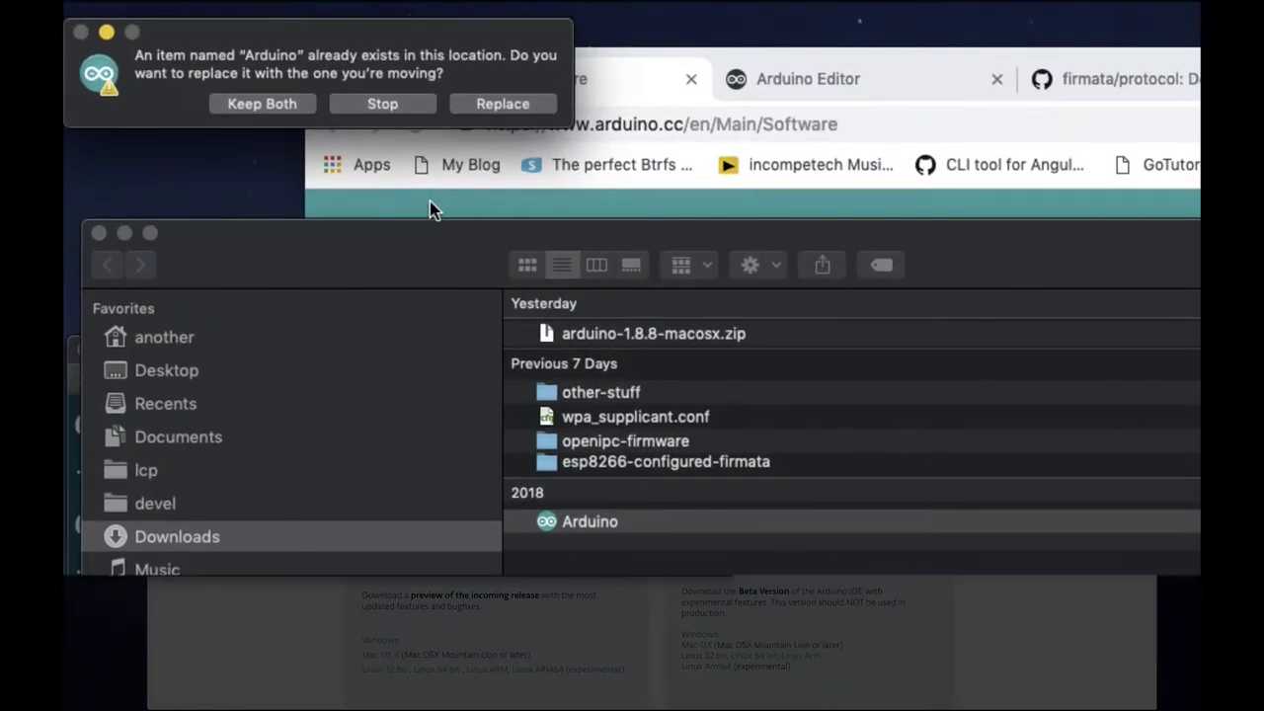
{"action": "left_click", "coordinate": [491, 104]}
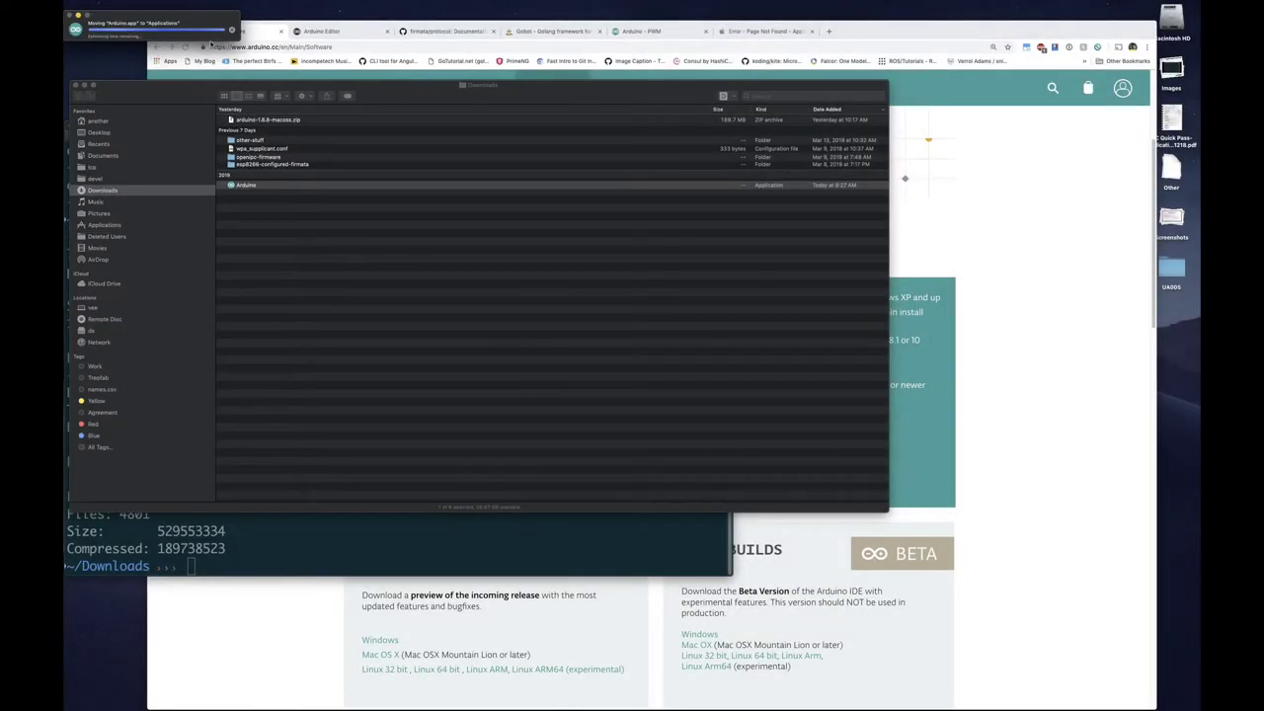
Bring Chrome's Arduino Software download page back to the front
{"action": "mouse_move", "coordinate": [761, 692]}
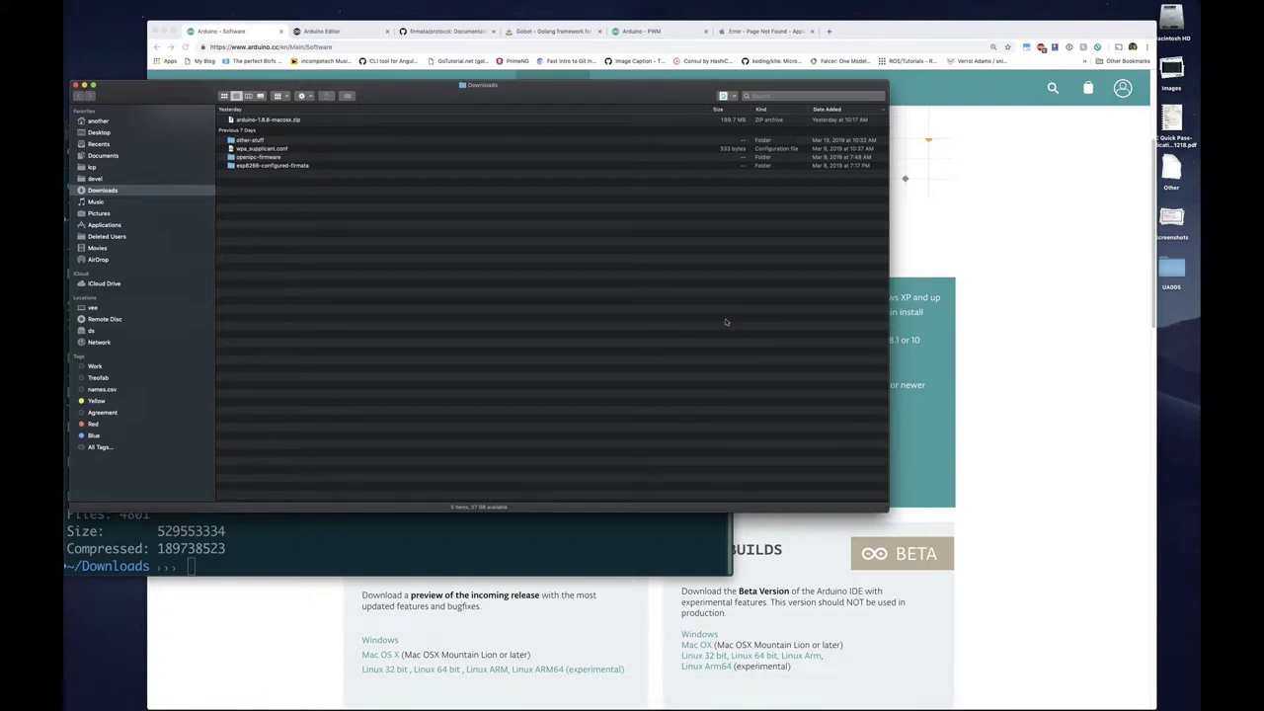
{"action": "key", "text": "super+space"}
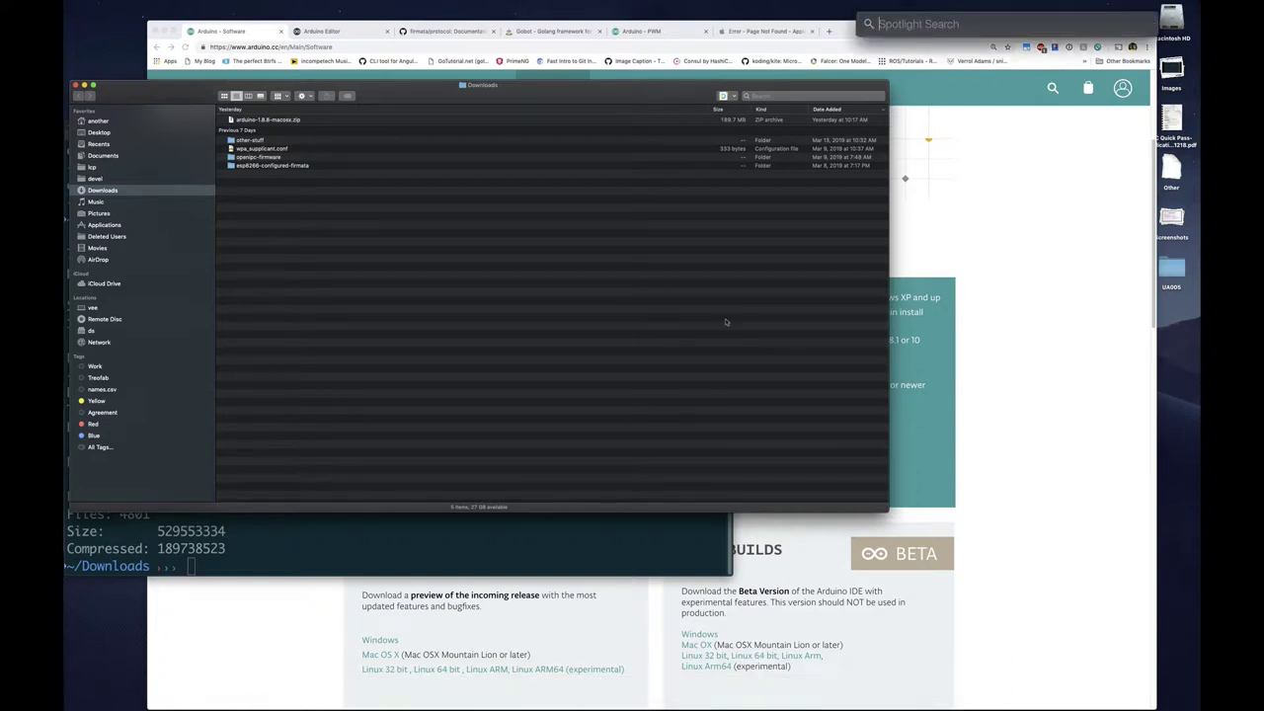
{"action": "type", "text": "ar"}
{"action": "key", "text": "BackSpace"}
{"action": "key", "text": "BackSpace"}
{"action": "key", "text": "BackSpace"}
{"action": "left_click", "coordinate": [747, 684]}
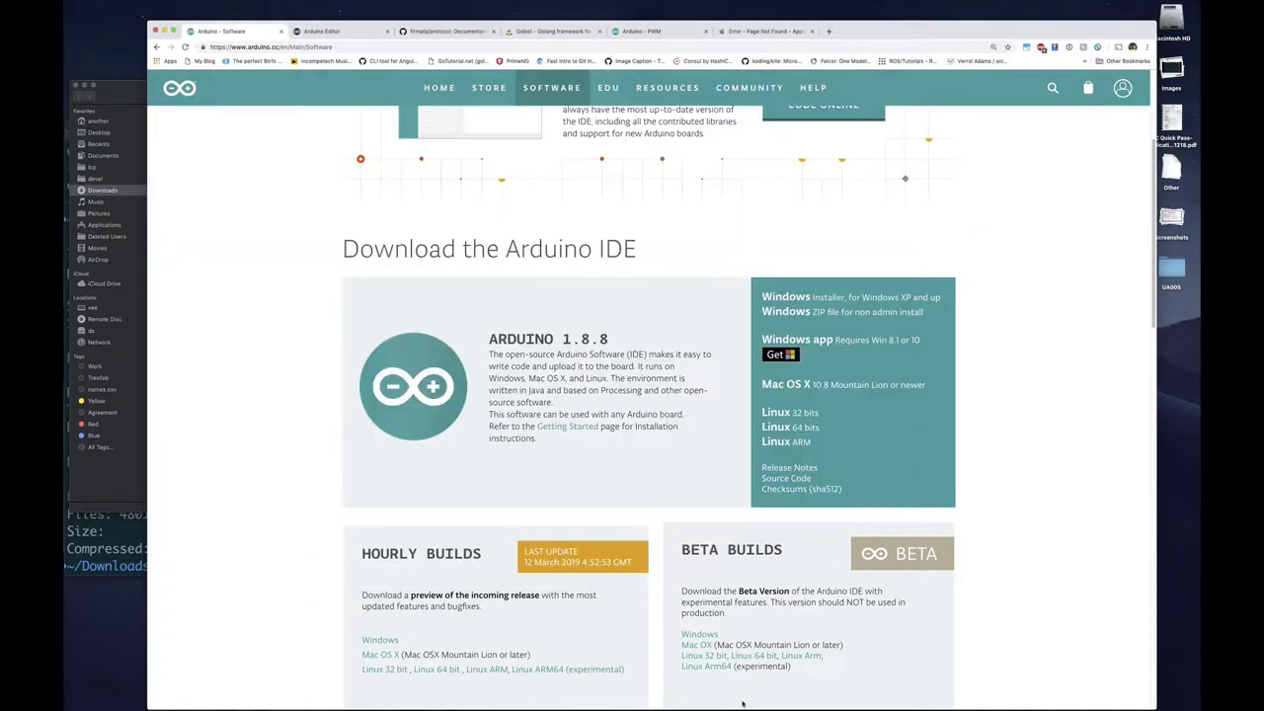
Launch Arduino IDE 1.8.8, create a new blank sketch, close the old window and maximize the new one
{"action": "left_click", "coordinate": [761, 693]}
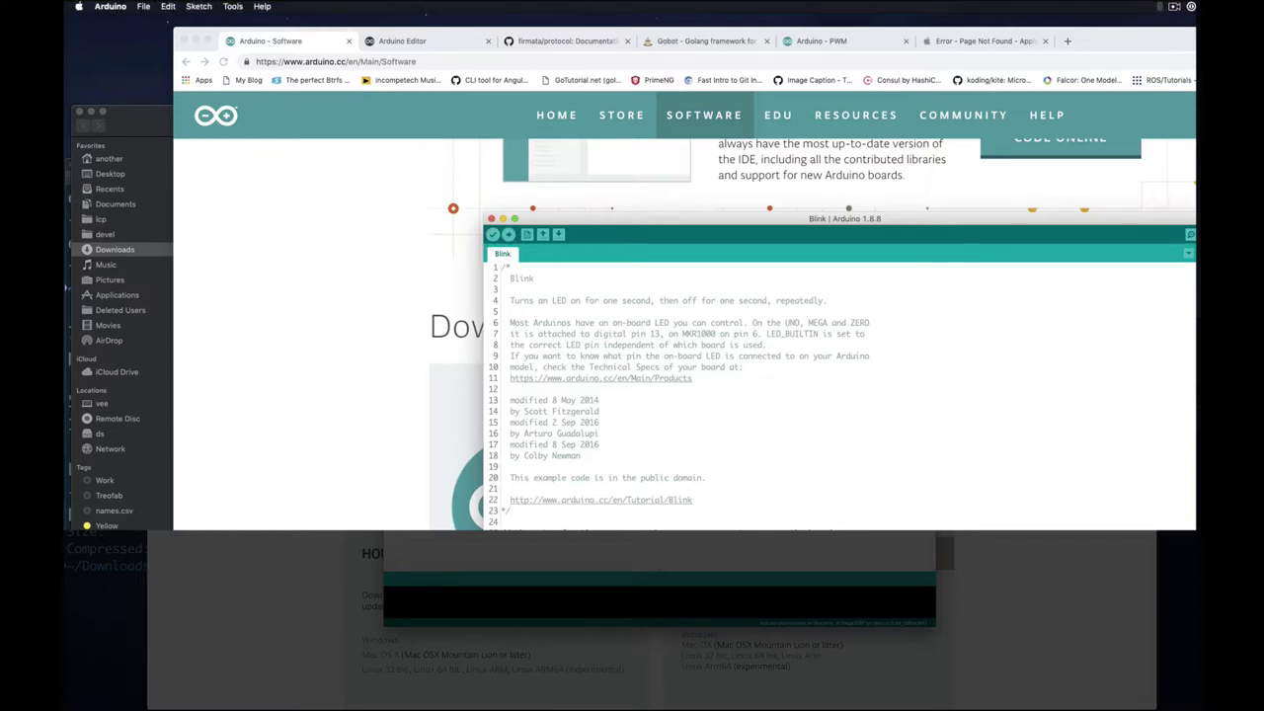
{"action": "left_click", "coordinate": [143, 7]}
{"action": "left_click", "coordinate": [151, 20]}
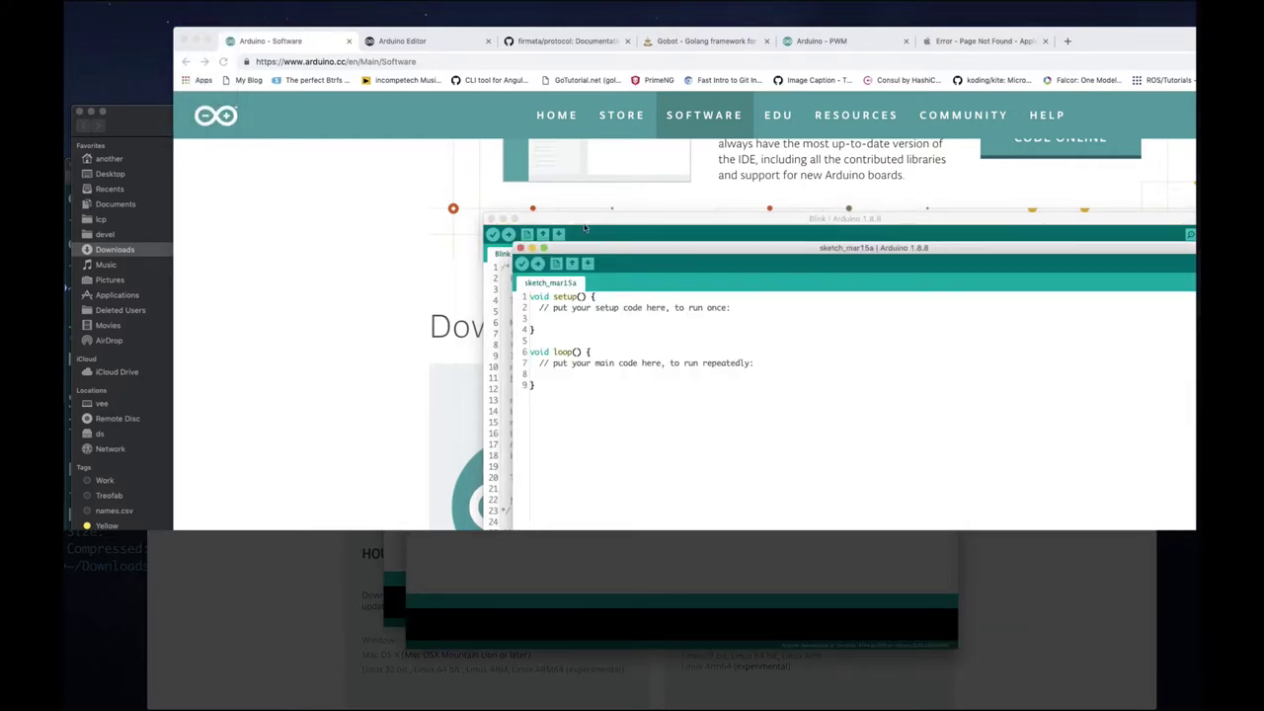
{"action": "left_click", "coordinate": [491, 219]}
{"action": "double_click", "coordinate": [691, 251]}
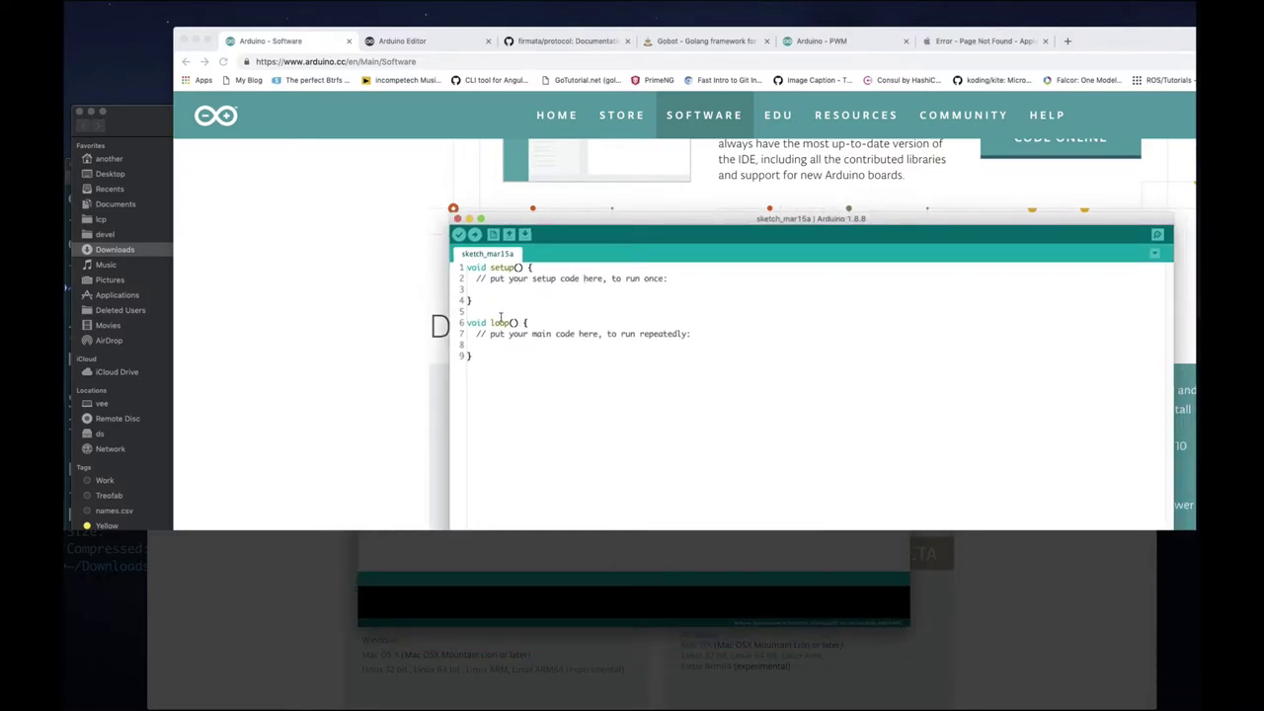
Insert two blank lines above setup() and select parts of the setup function
{"action": "key", "text": "Return"}
{"action": "key", "text": "Return"}
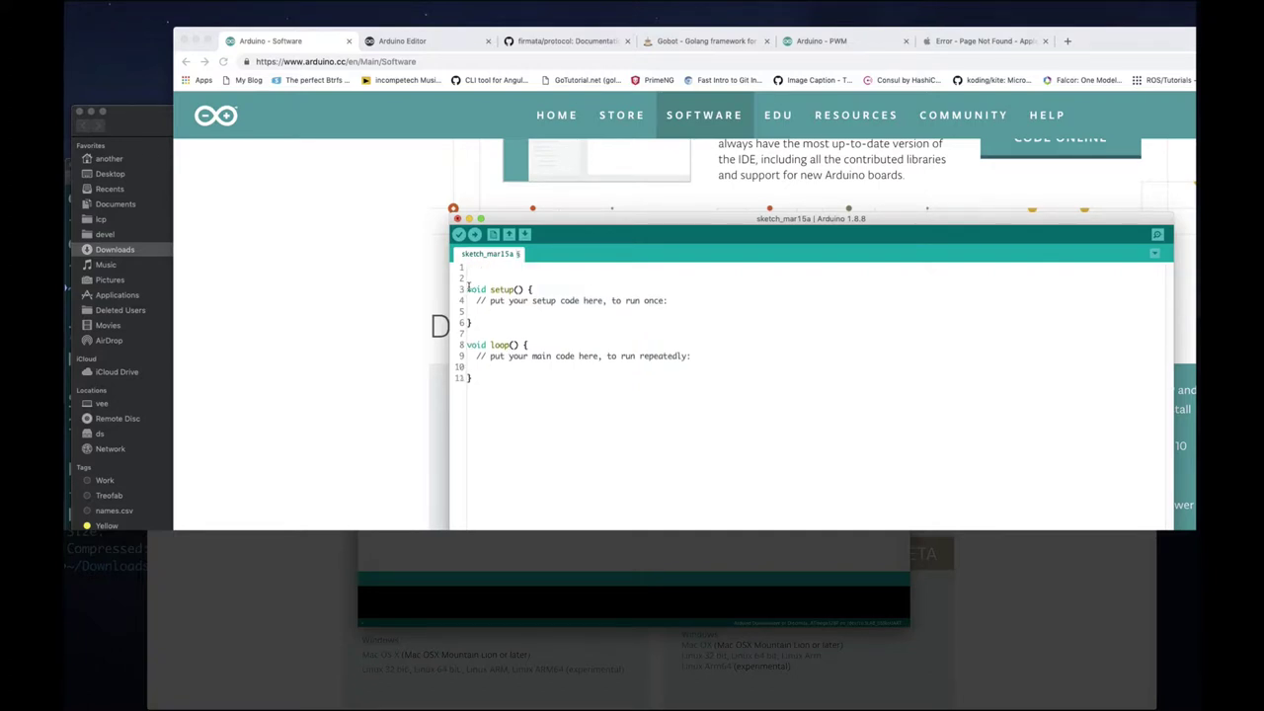
{"action": "left_click_drag", "start_coordinate": [468, 289], "coordinate": [530, 326]}
{"action": "left_click", "coordinate": [532, 318]}
{"action": "triple_click", "coordinate": [574, 304]}
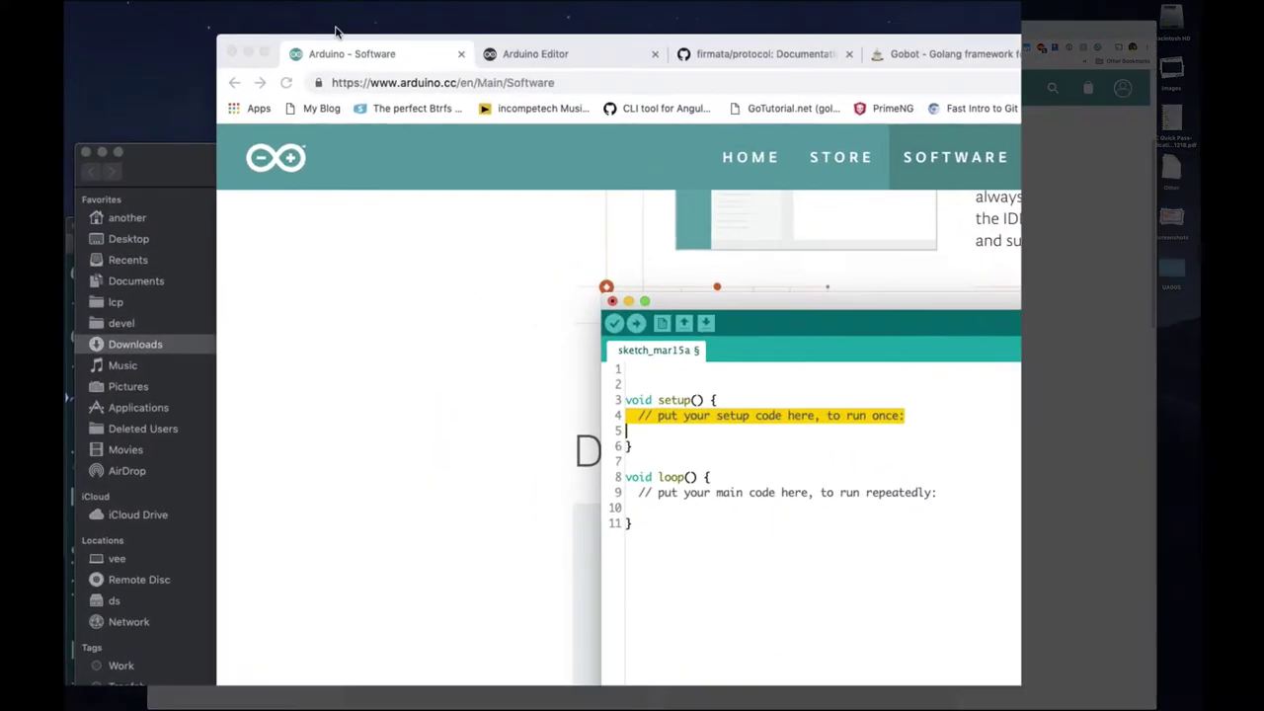
Open the built-in Blink example from File > Examples > 01.Basics
{"action": "left_click", "coordinate": [179, 6]}
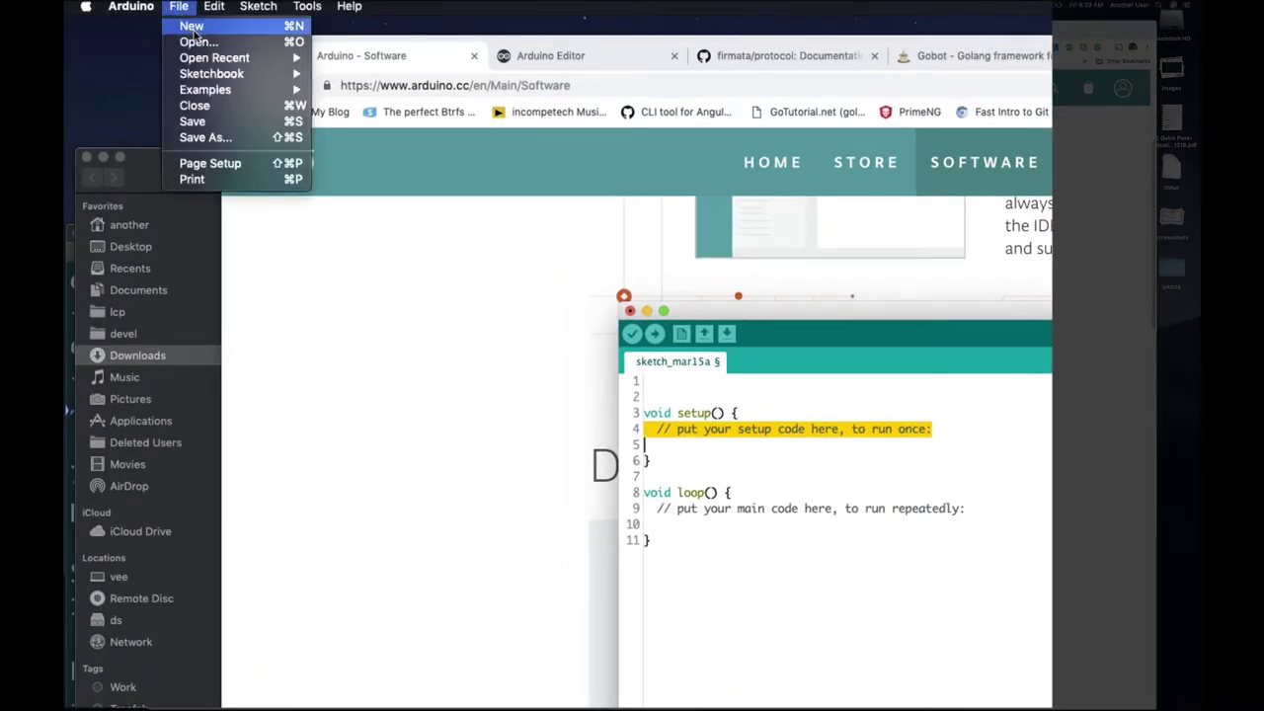
{"action": "mouse_move", "coordinate": [250, 98]}
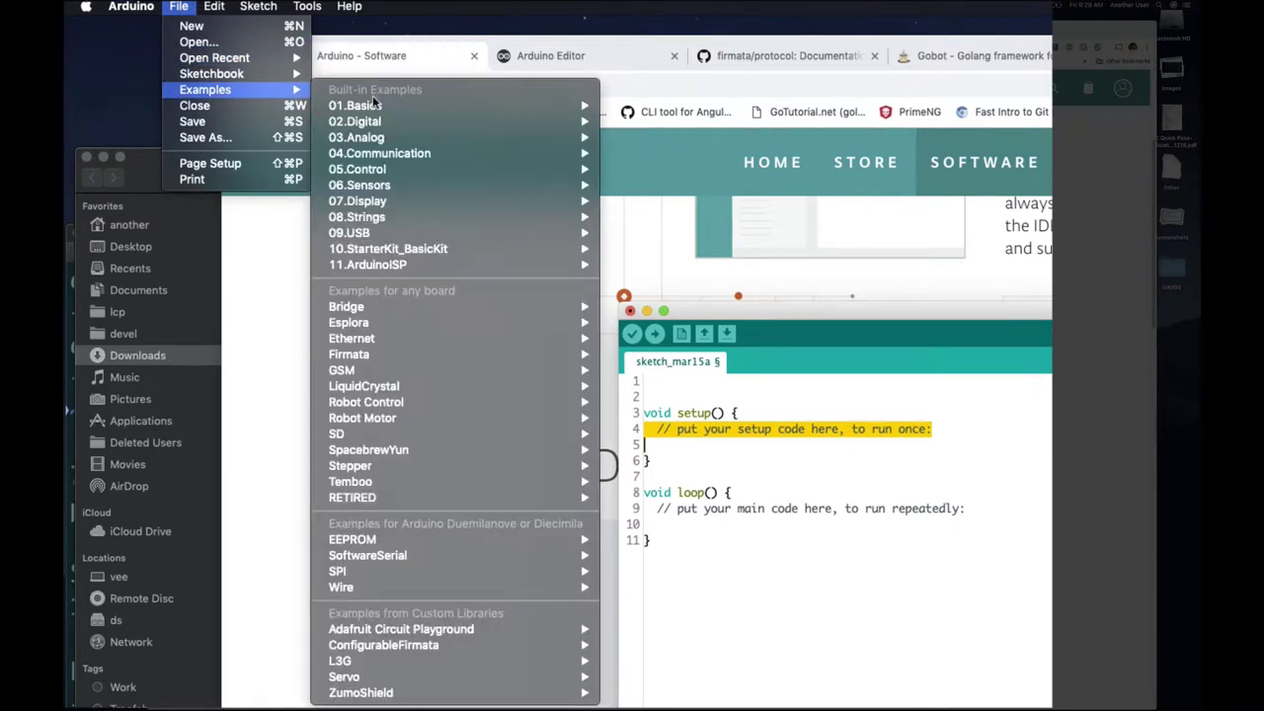
{"action": "mouse_move", "coordinate": [397, 106]}
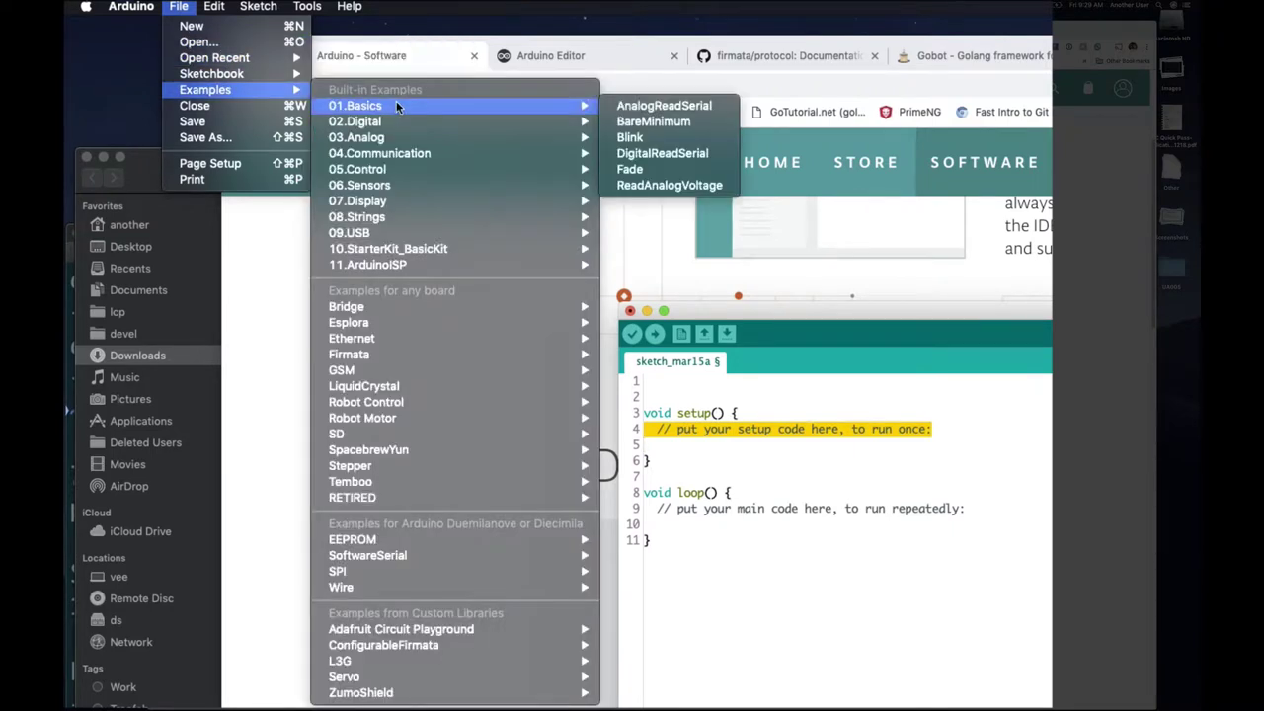
{"action": "left_click", "coordinate": [656, 140]}
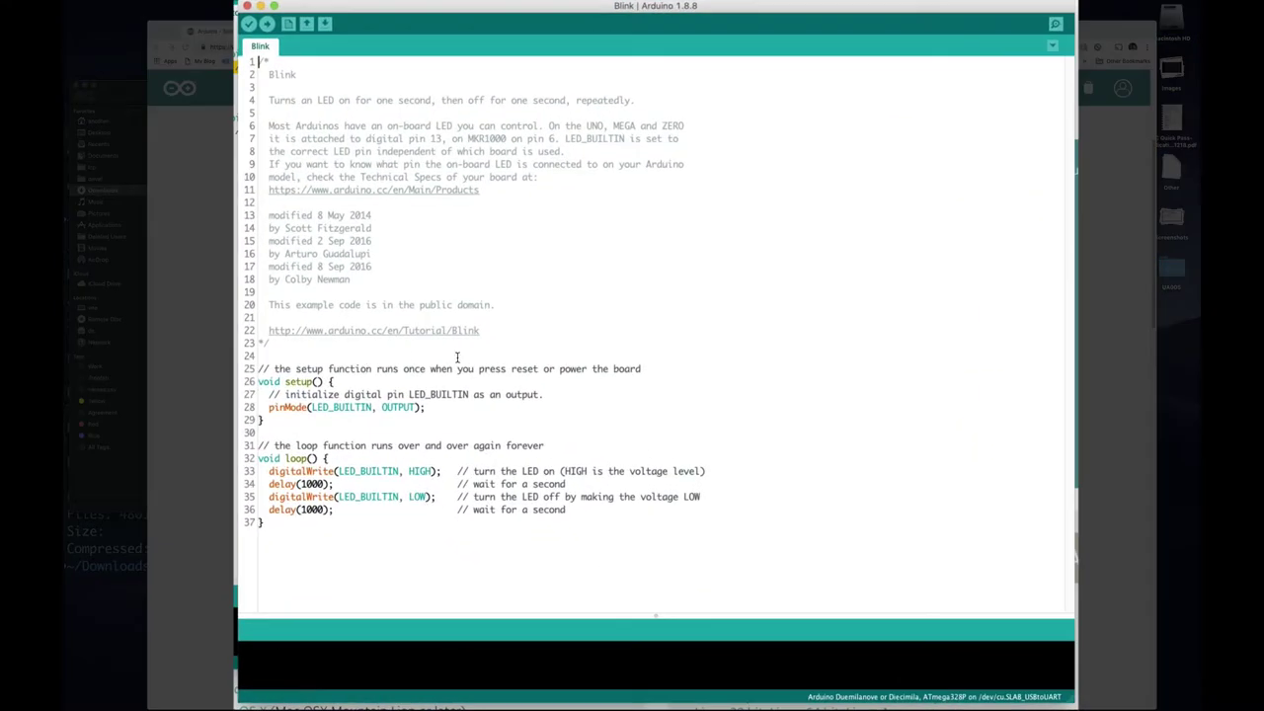
{"action": "left_click_drag", "start_coordinate": [444, 354], "coordinate": [259, 62]}
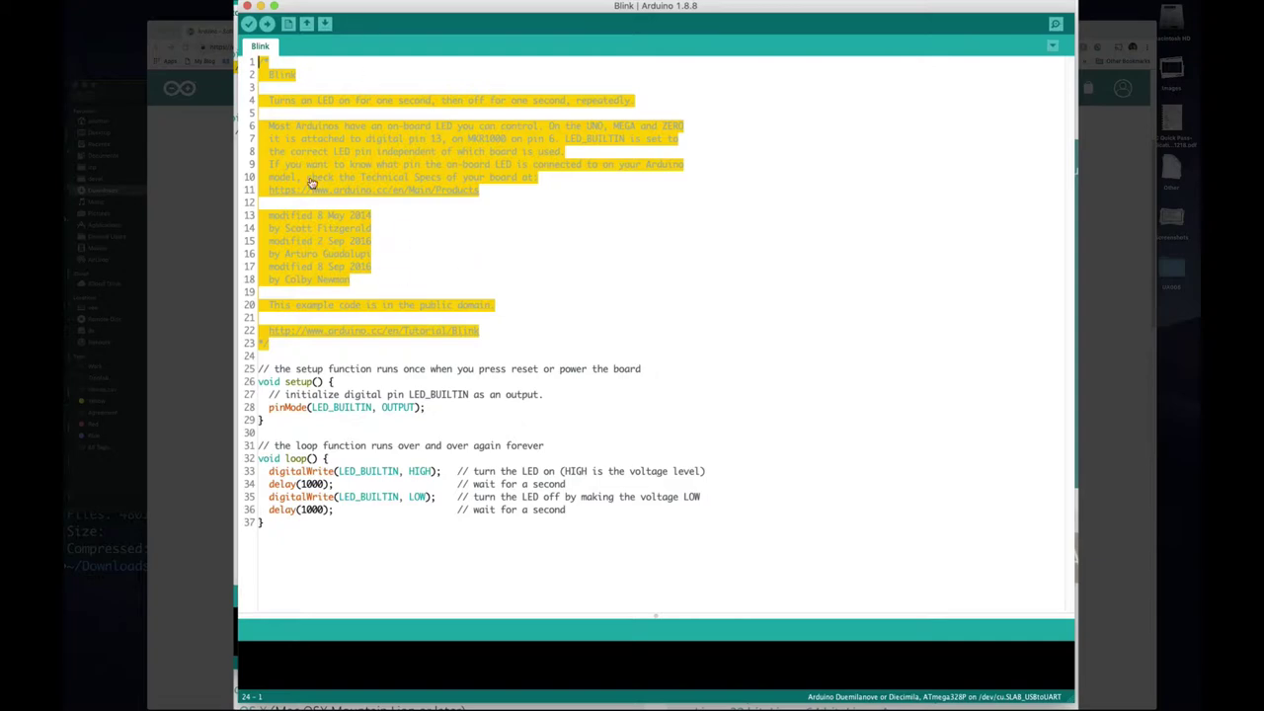
{"action": "left_click", "coordinate": [668, 429]}
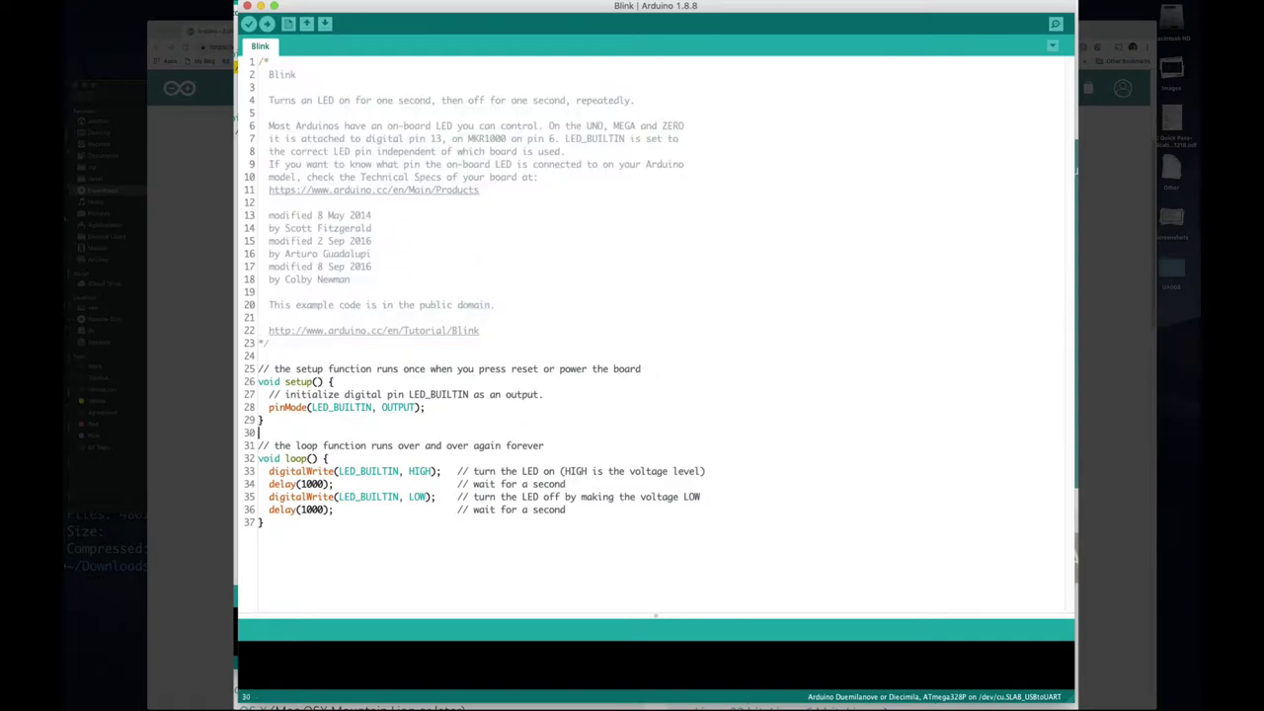
{"action": "left_click_drag", "start_coordinate": [278, 344], "coordinate": [247, 61]}
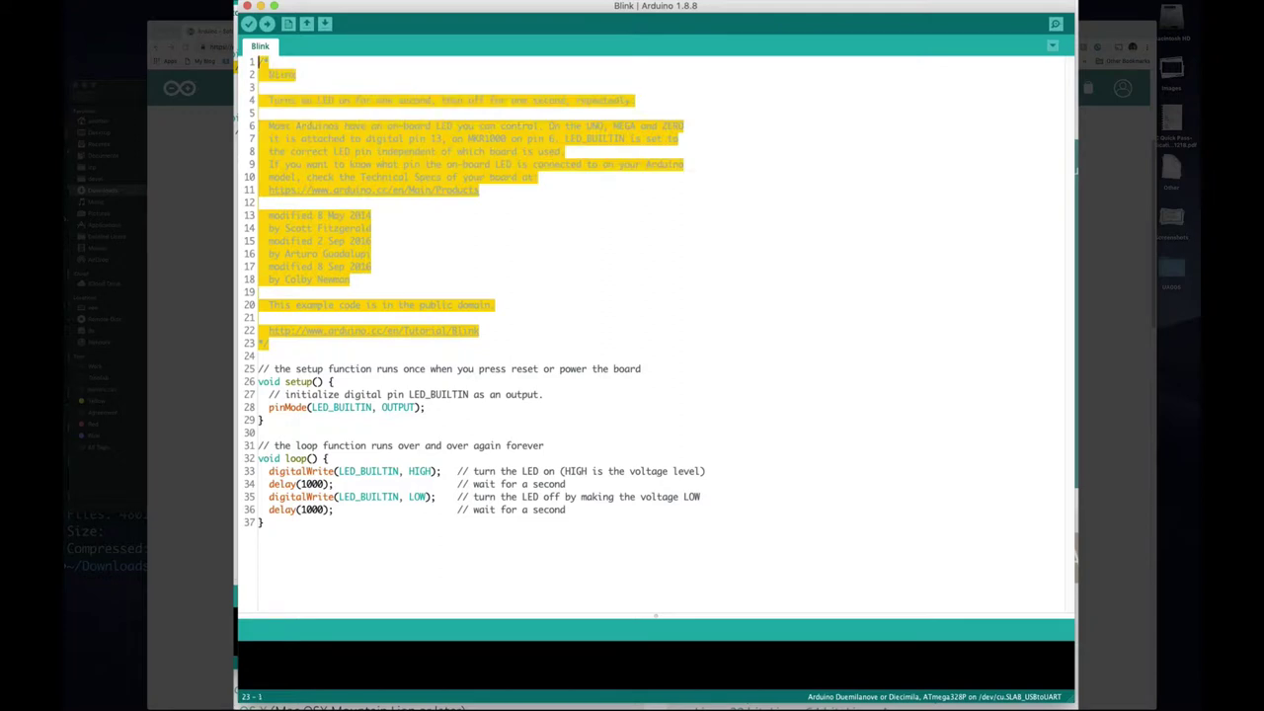
{"action": "double_click", "coordinate": [276, 409]}
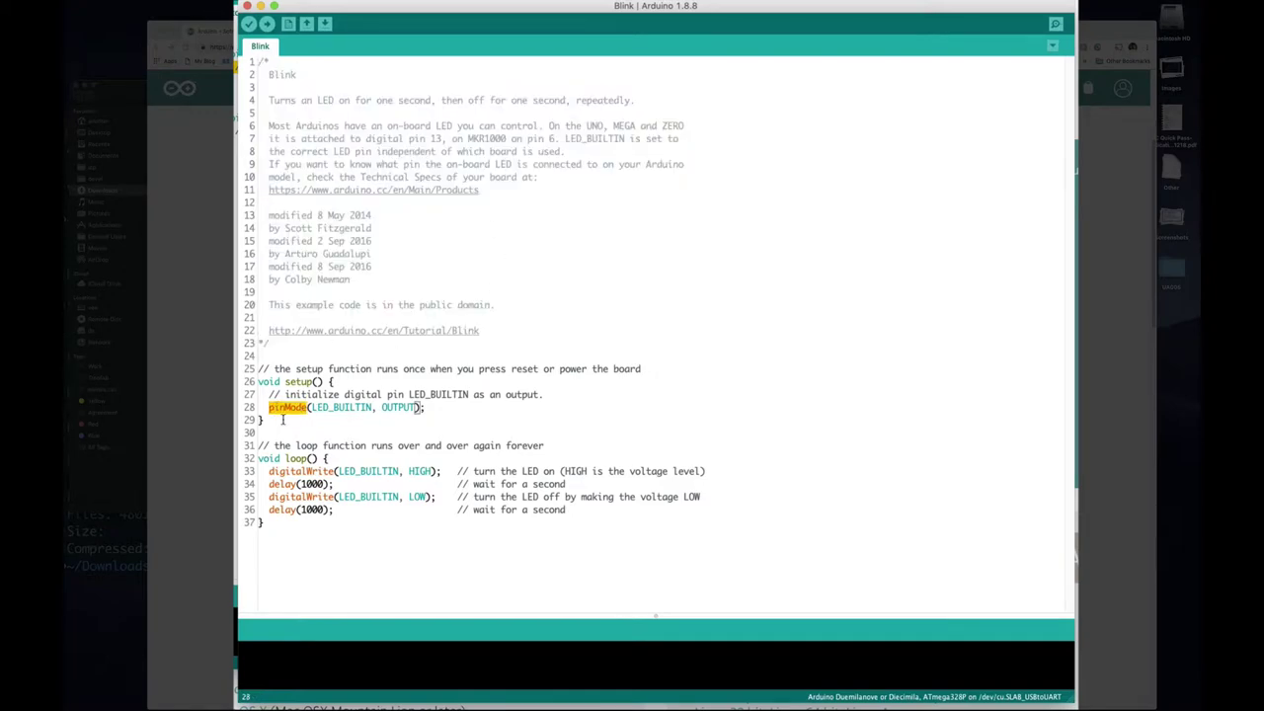
{"action": "double_click", "coordinate": [336, 407]}
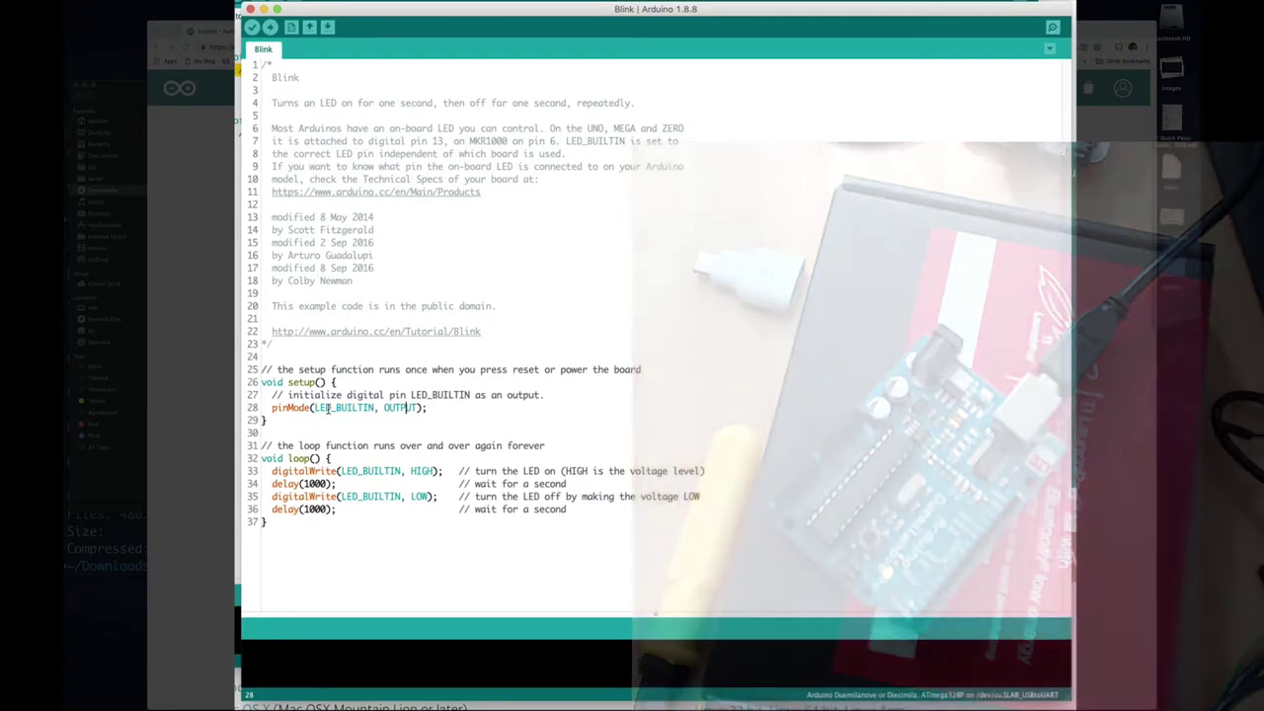
{"action": "double_click", "coordinate": [354, 409]}
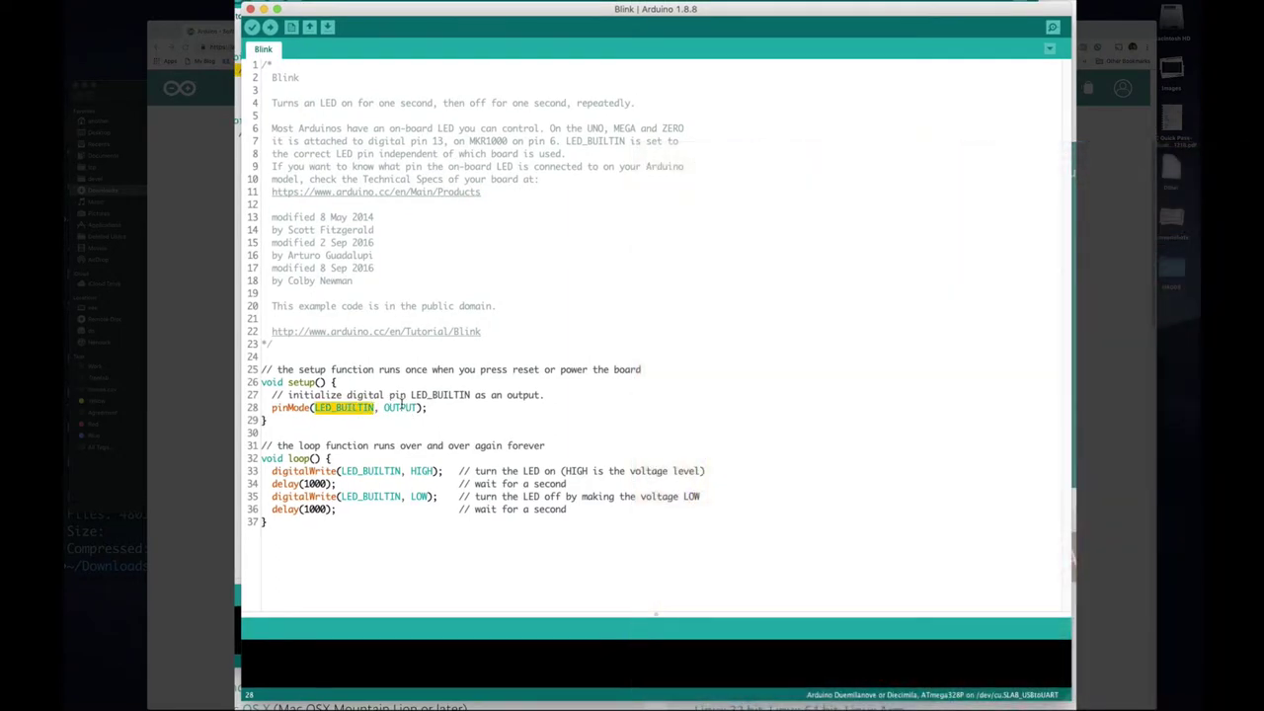
{"action": "triple_click", "coordinate": [403, 407]}
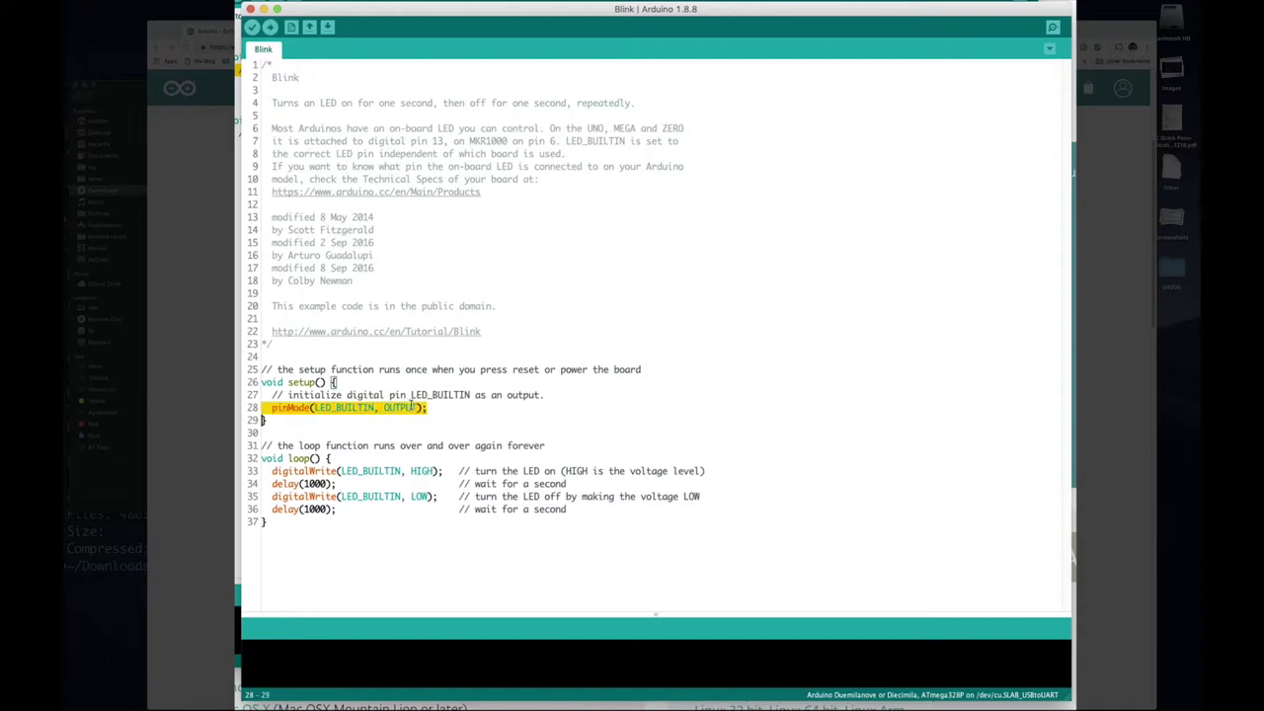
{"action": "left_click", "coordinate": [403, 407]}
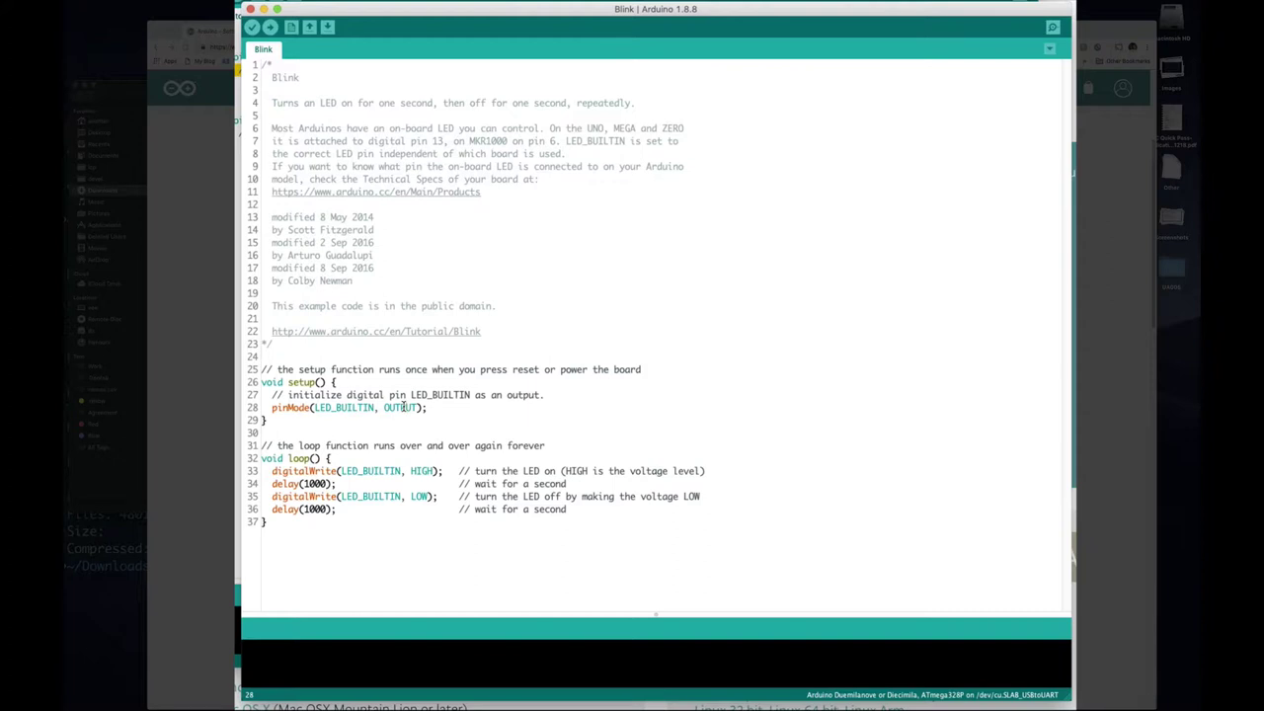
{"action": "double_click", "coordinate": [423, 471]}
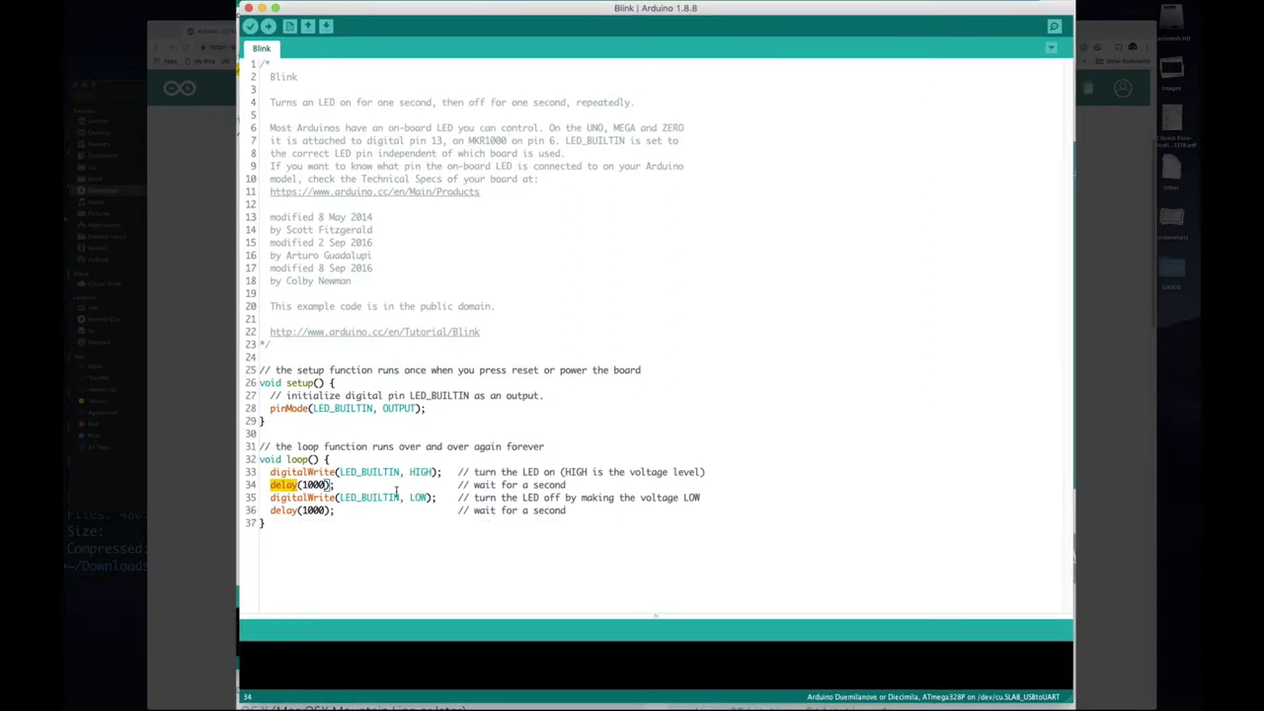
{"action": "triple_click", "coordinate": [266, 499]}
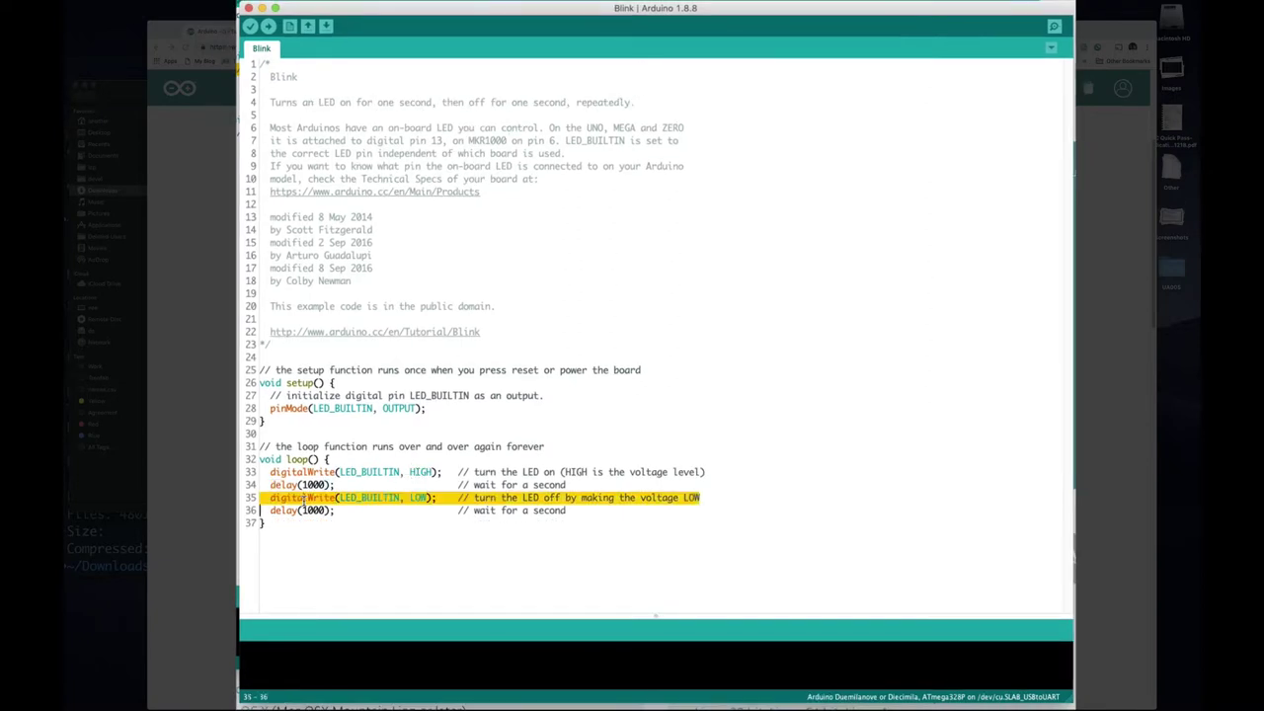
{"action": "left_click", "coordinate": [298, 510]}
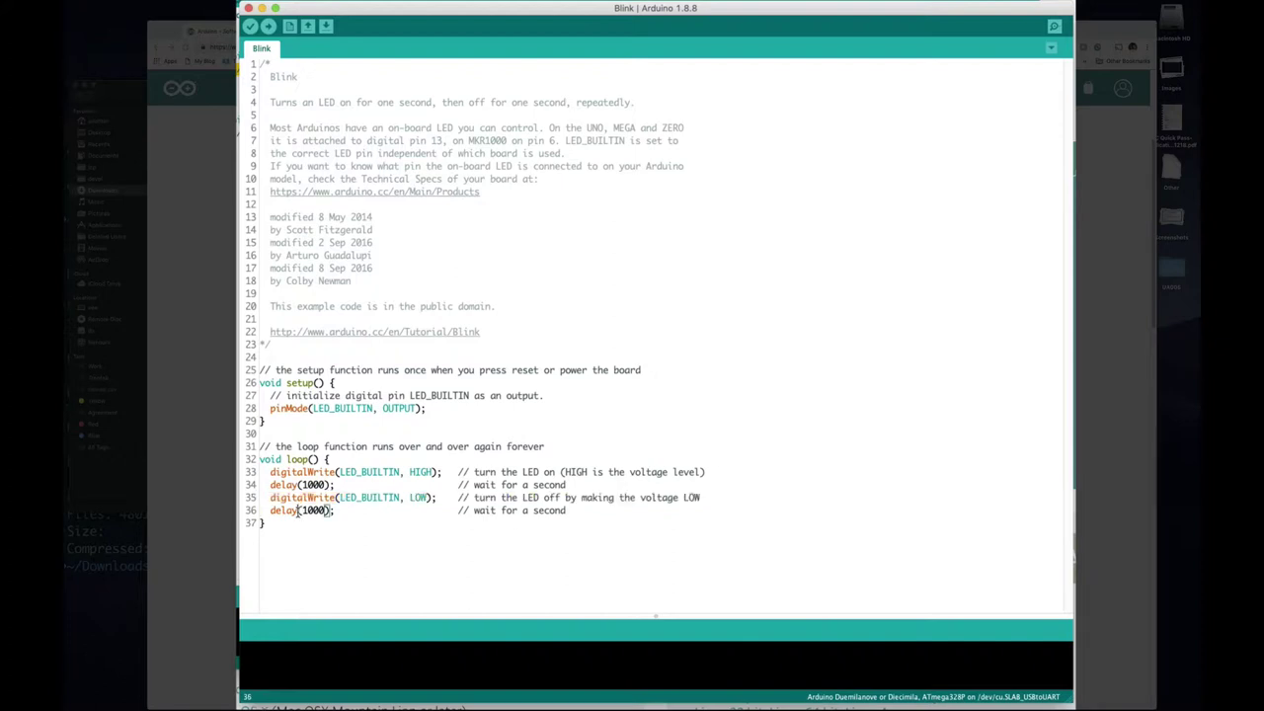
{"action": "double_click", "coordinate": [312, 485]}
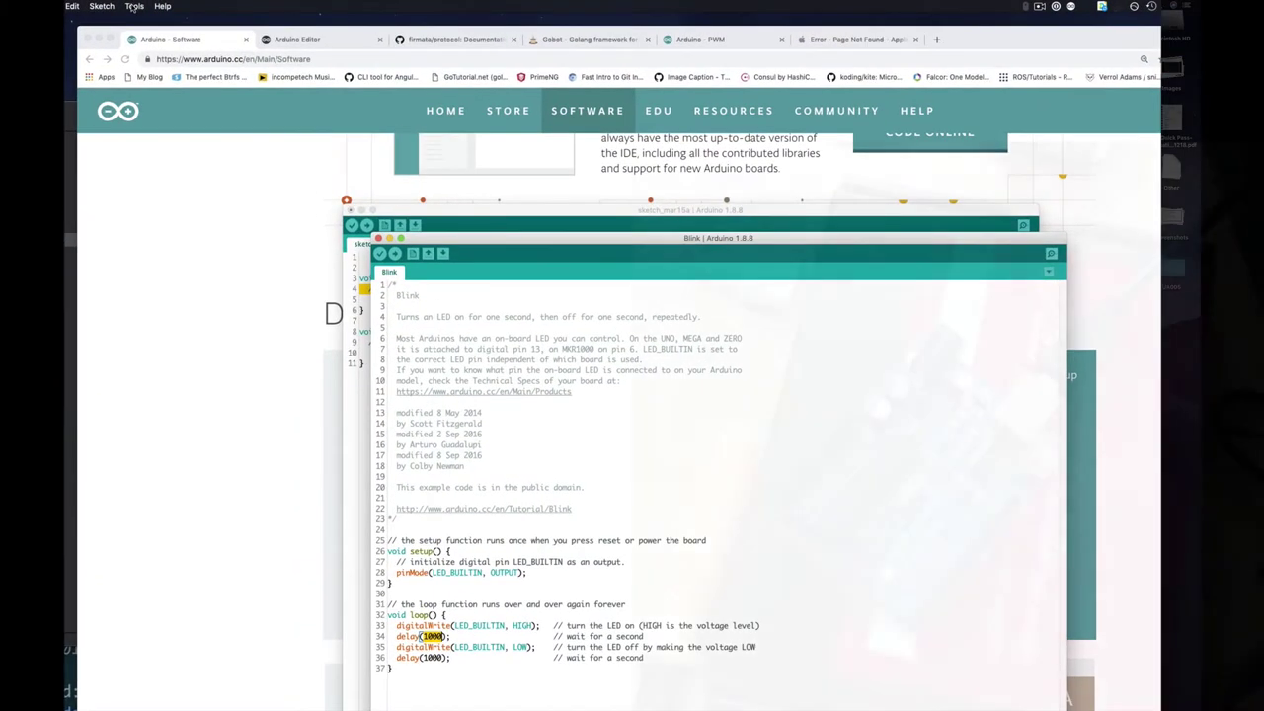
Keep Arduino Duemilanove or Diecimila as the board and select port /dev/cu.usbserial-A700dXAd
{"action": "left_click", "coordinate": [193, 4]}
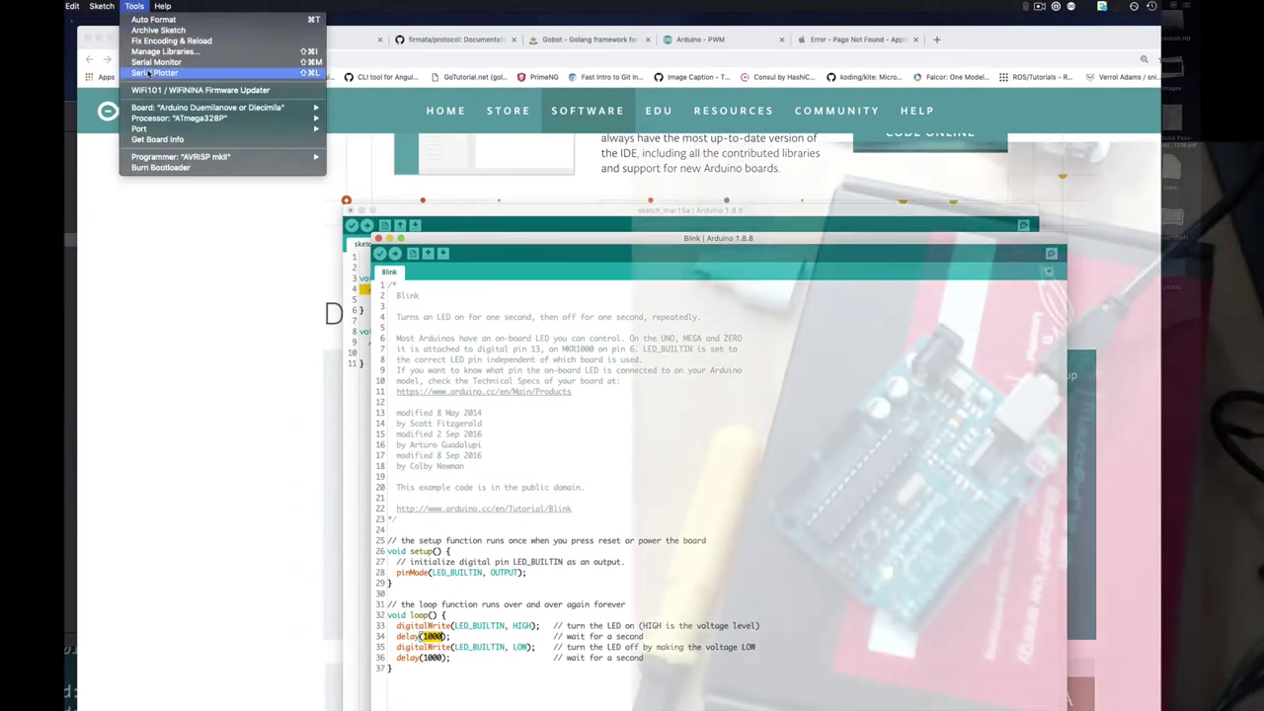
{"action": "mouse_move", "coordinate": [188, 108]}
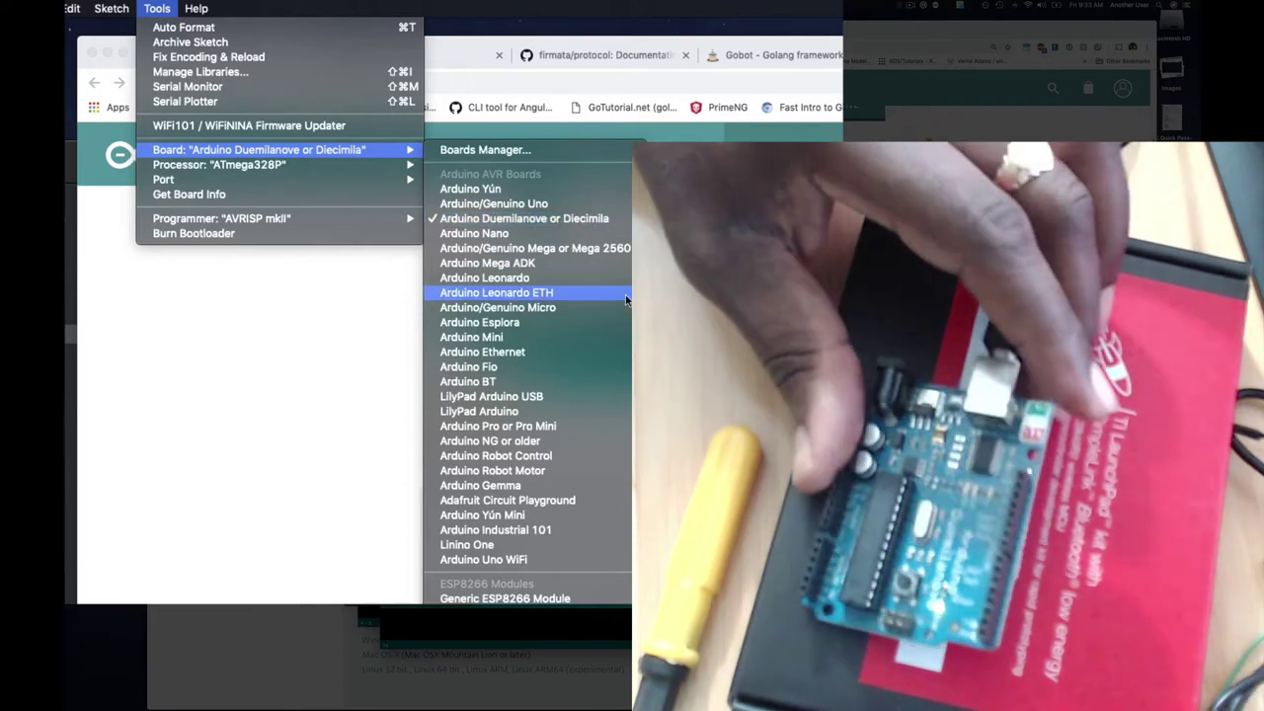
{"action": "left_click", "coordinate": [540, 218]}
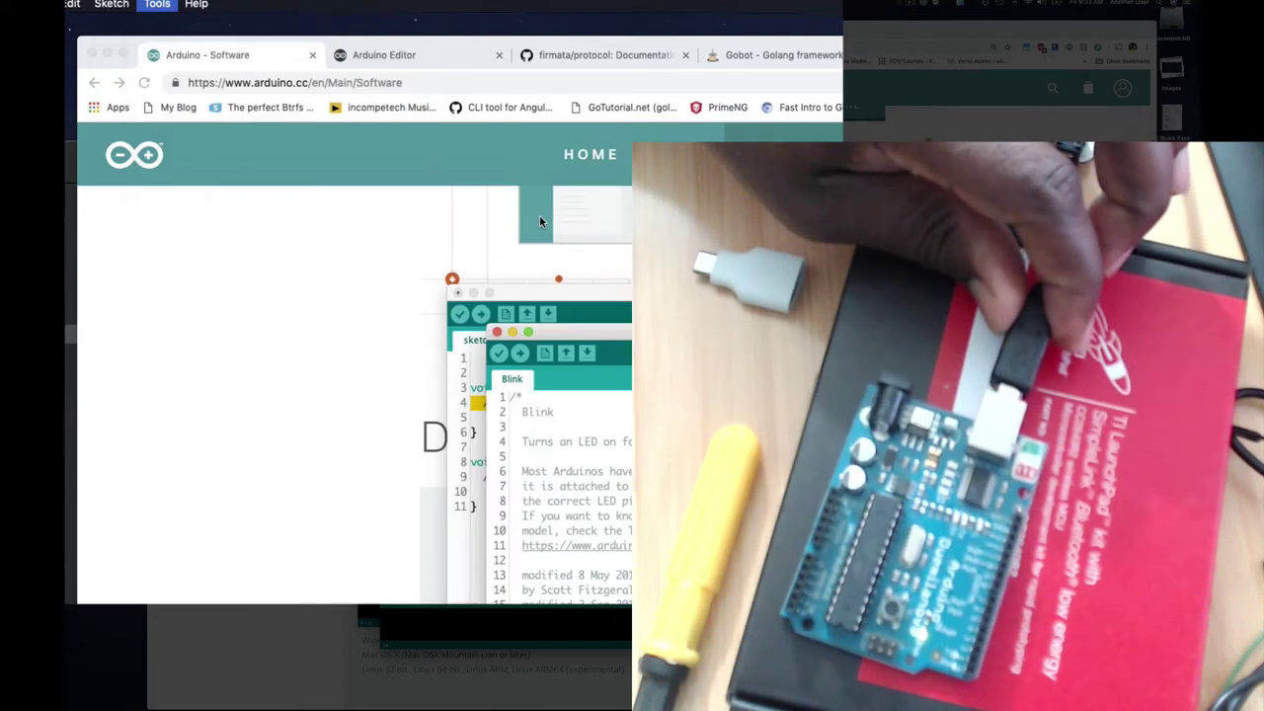
{"action": "left_click", "coordinate": [156, 8]}
{"action": "mouse_move", "coordinate": [237, 150]}
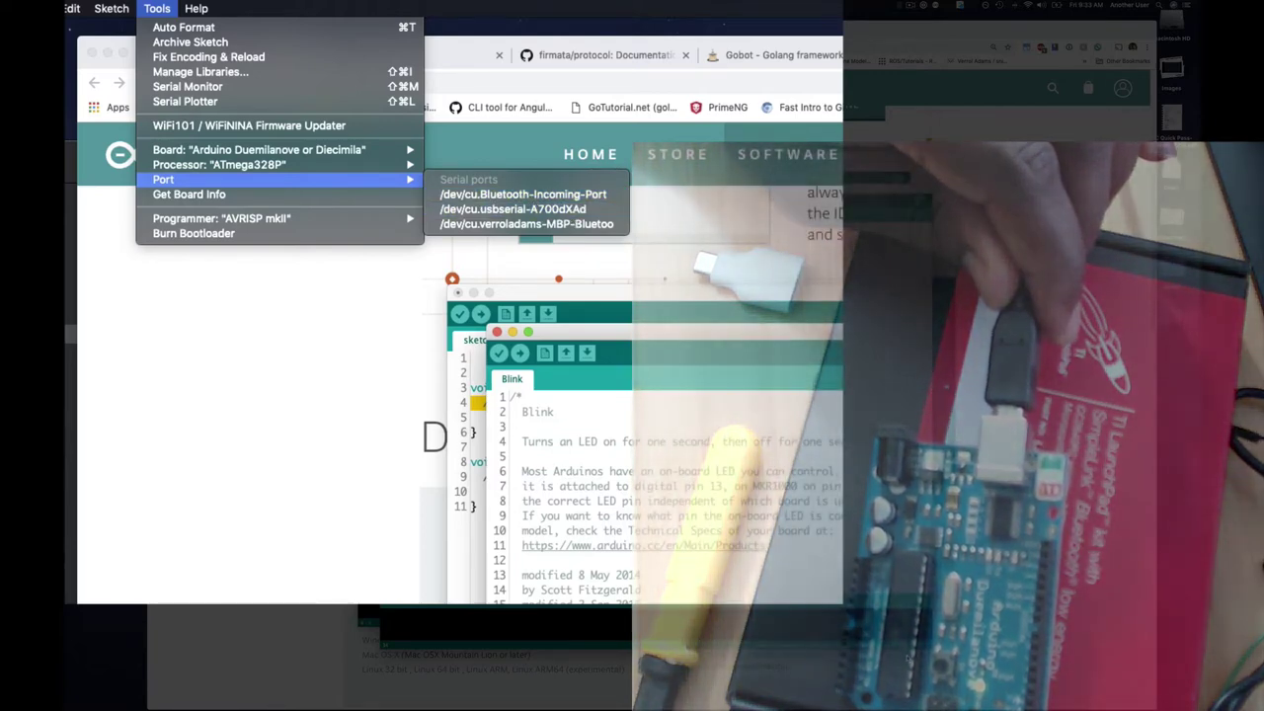
{"action": "left_click", "coordinate": [552, 210]}
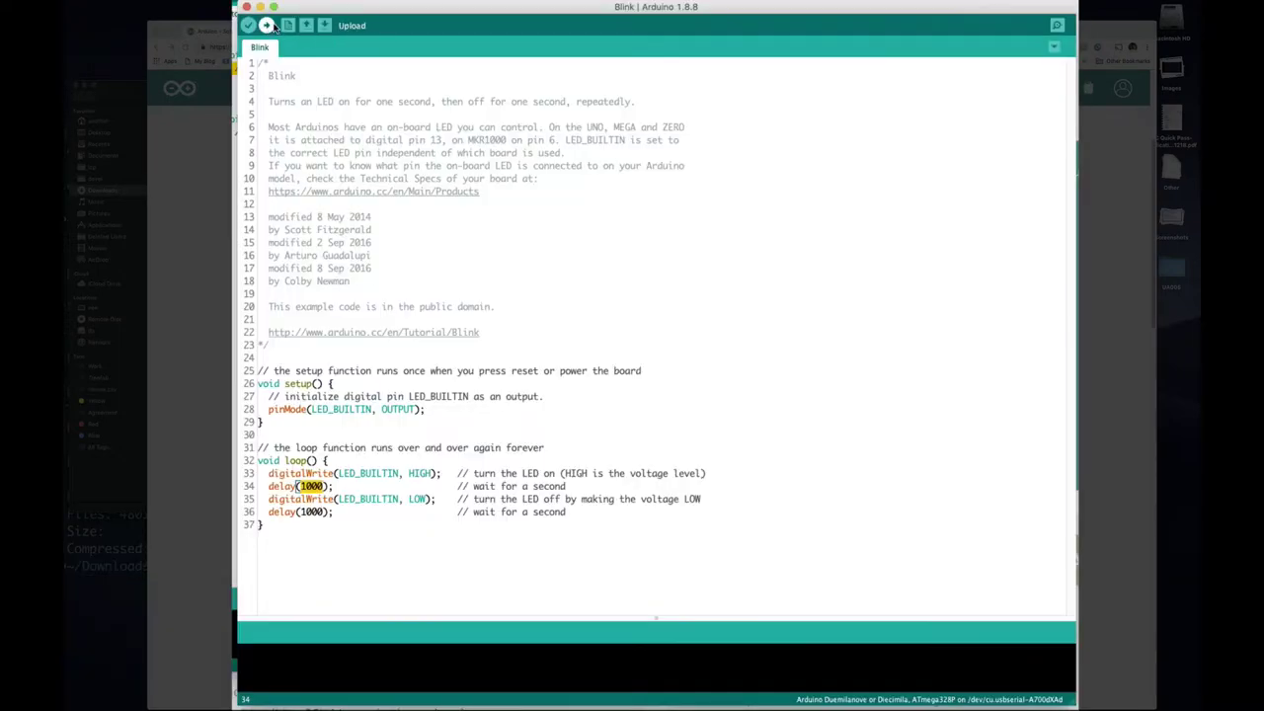
Upload Blink (928 bytes) to the Duemilanove past the macOS warning, then select line 34's 1000 delay
{"action": "left_click", "coordinate": [268, 25]}
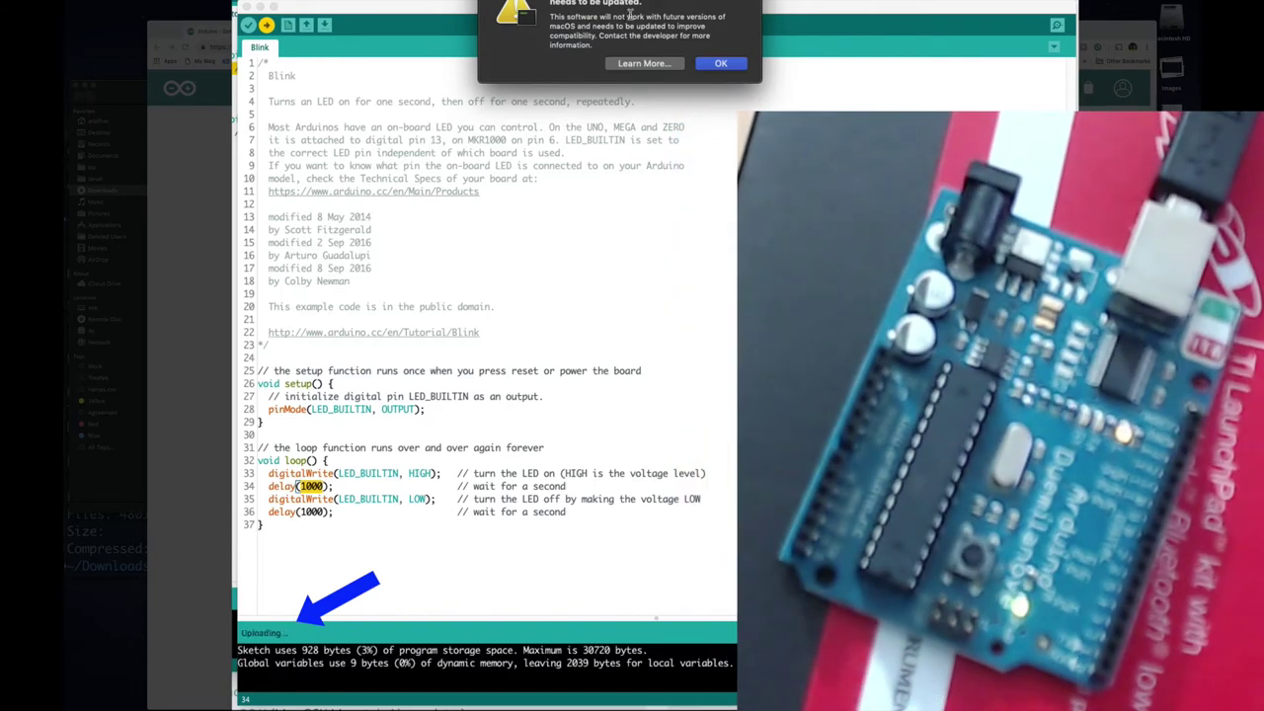
{"action": "left_click", "coordinate": [720, 63]}
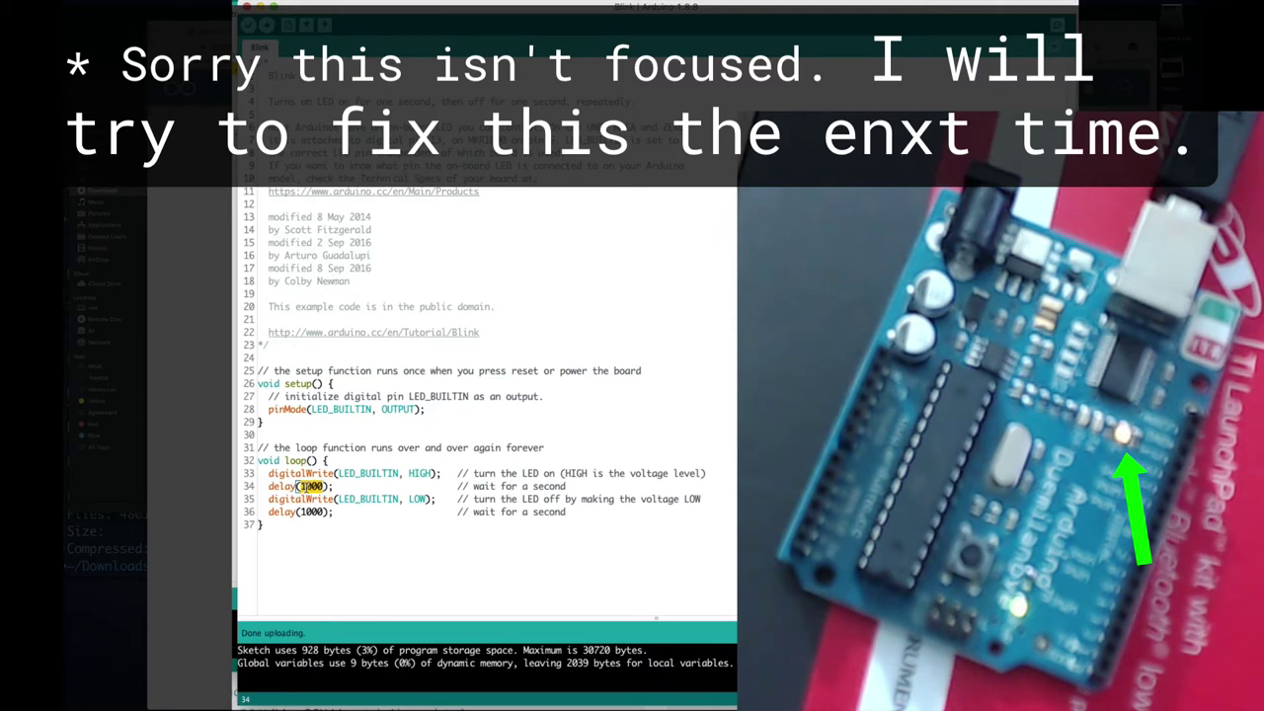
{"action": "left_click", "coordinate": [305, 486]}
{"action": "double_click", "coordinate": [305, 486]}
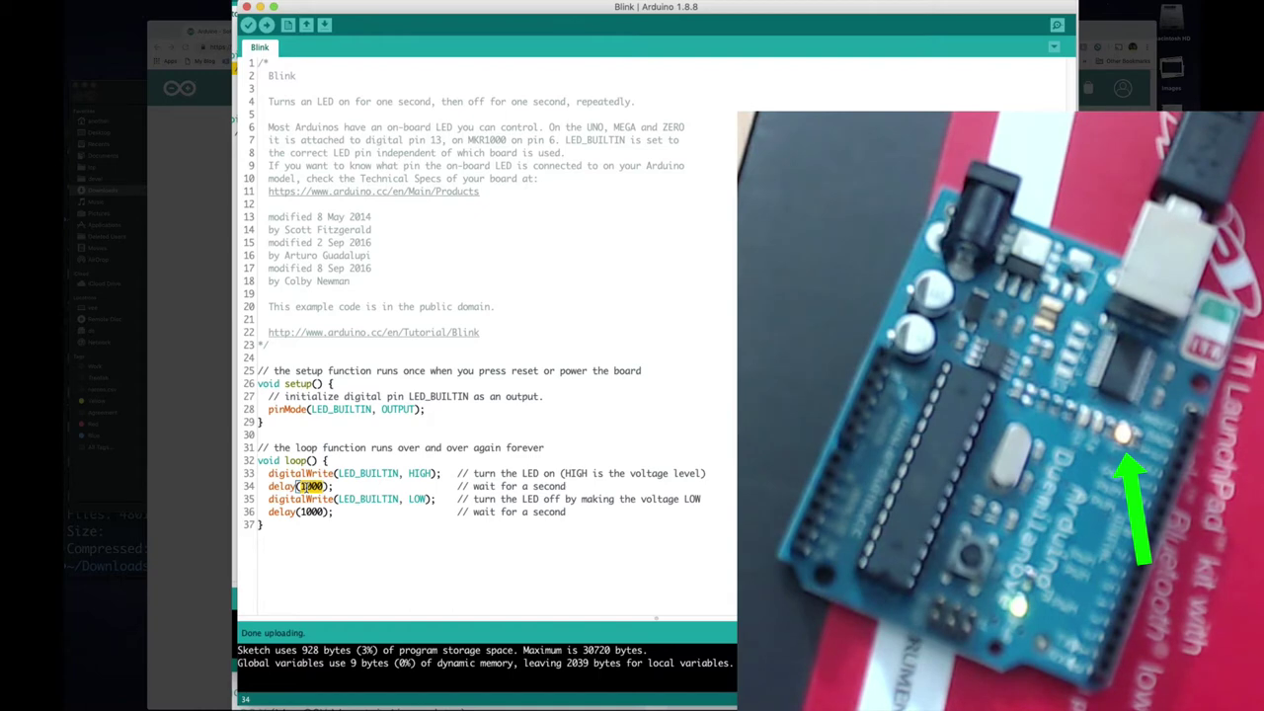
Change both delays on lines 34 and 36 to 500 ms and upload the sketch
{"action": "type", "text": "500"}
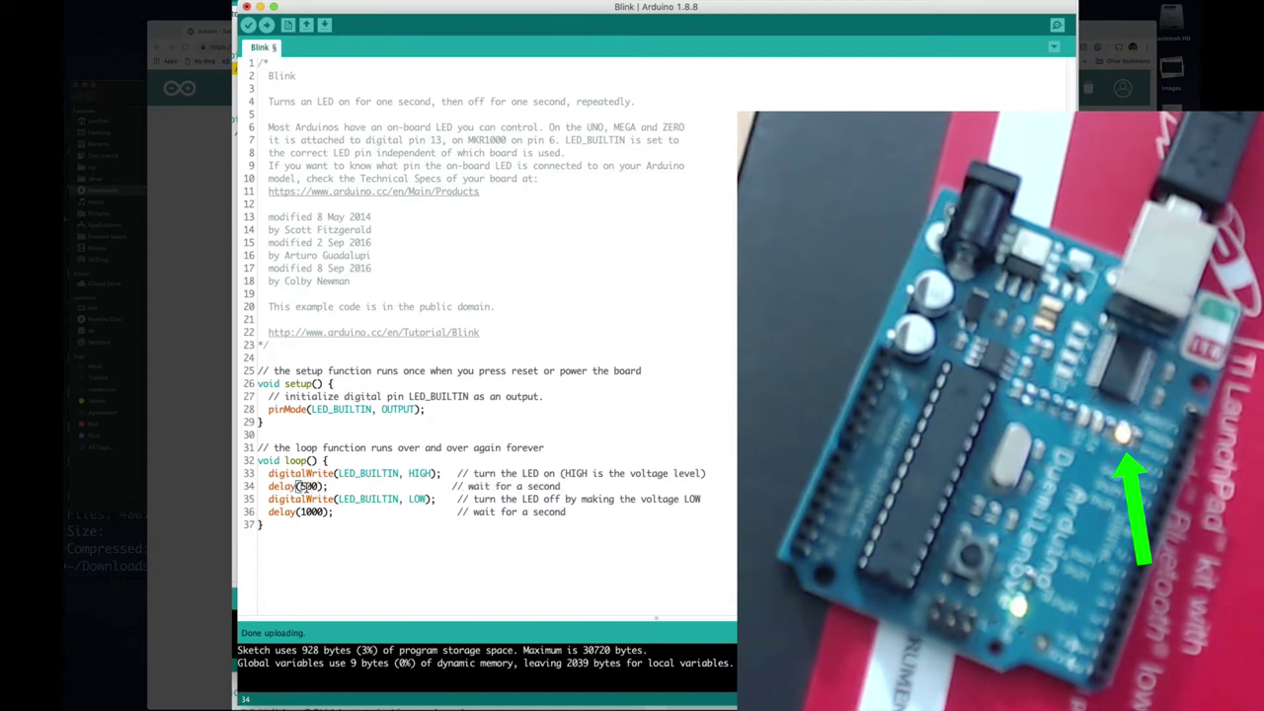
{"action": "double_click", "coordinate": [309, 512]}
{"action": "type", "text": "500"}
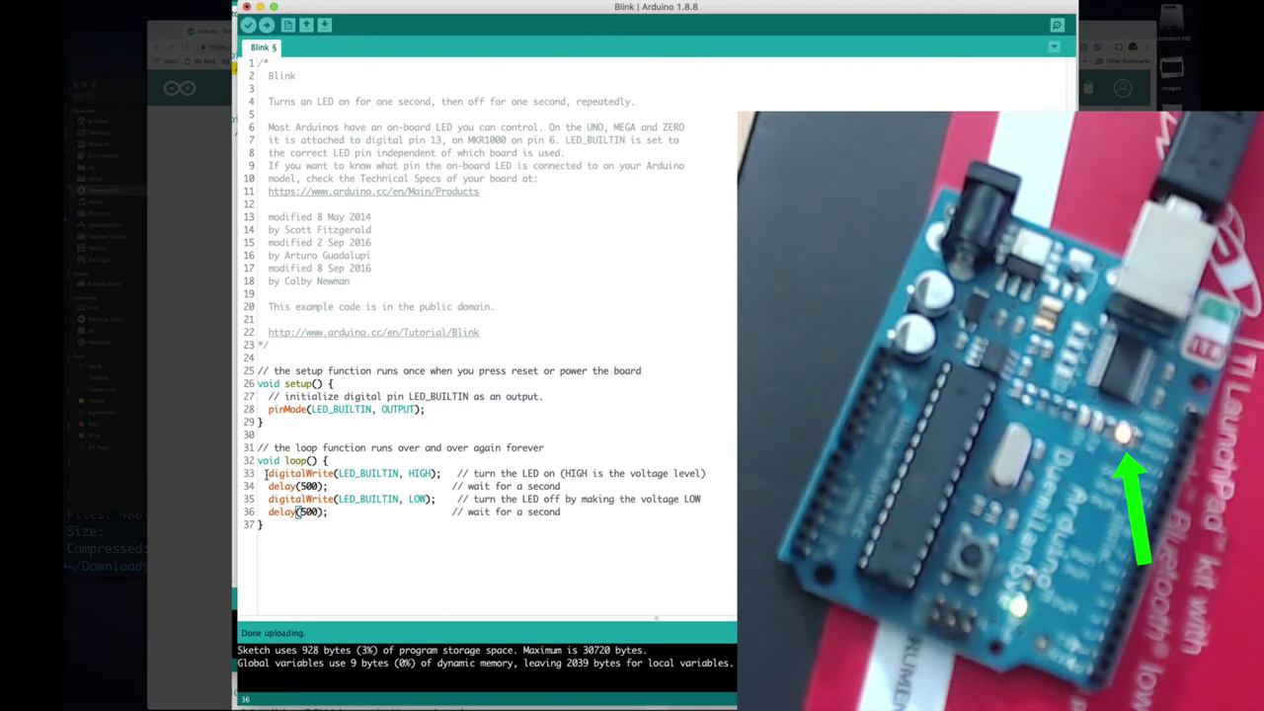
{"action": "left_click", "coordinate": [267, 25]}
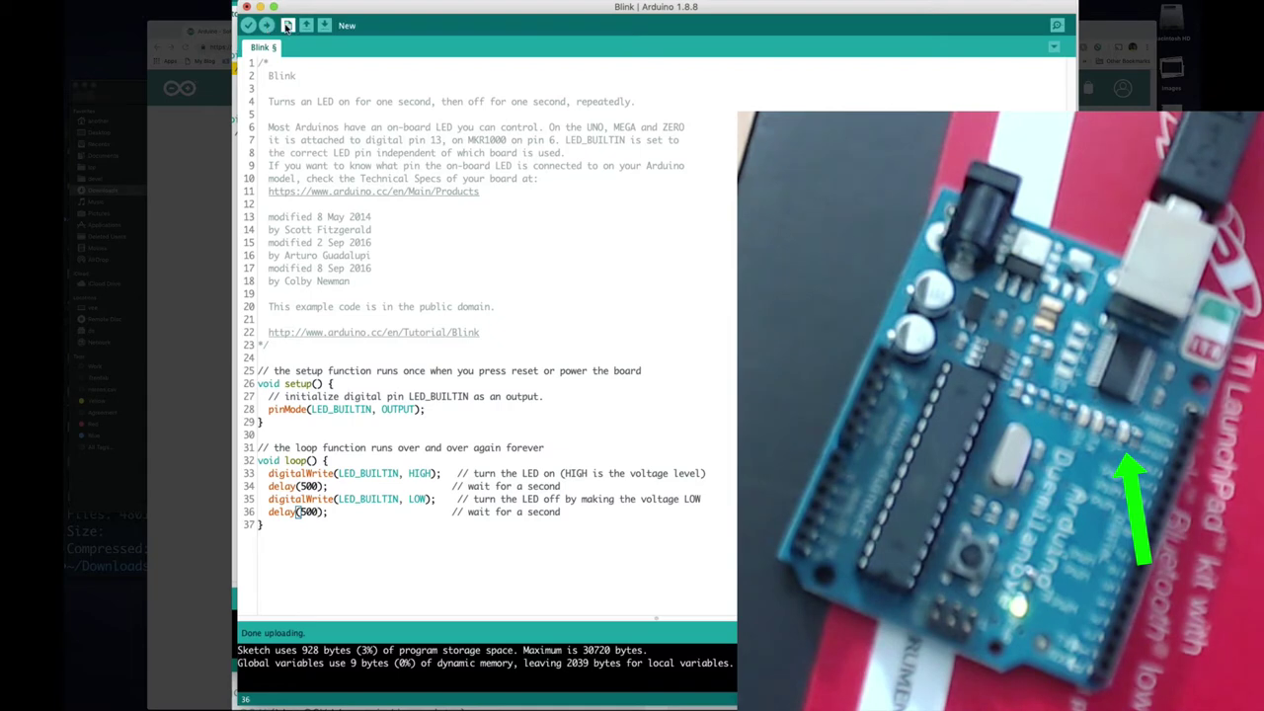
Set the delays to 500 ms on and 200 ms off and re-upload (948 bytes)
{"action": "left_click", "coordinate": [304, 486]}
{"action": "key", "text": "BackSpace"}
{"action": "type", "text": "2"}
{"action": "double_click", "coordinate": [304, 486]}
{"action": "type", "text": "500"}
{"action": "double_click", "coordinate": [309, 512]}
{"action": "type", "text": "200"}
{"action": "left_click", "coordinate": [266, 26]}
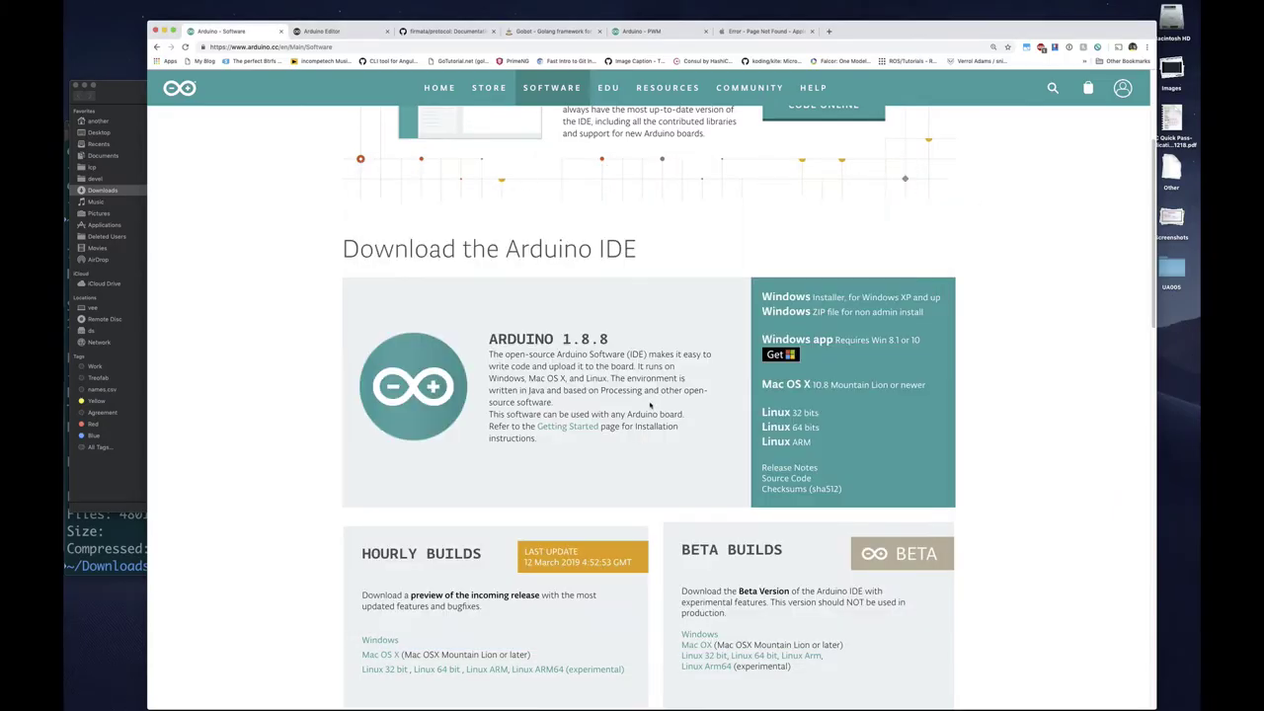
Go through Software > Online Tools > Getting Started to the Web Editor 'these instructions' guide
{"action": "scroll", "coordinate": [650, 404], "scroll_direction": "up", "scroll_amount": 5}
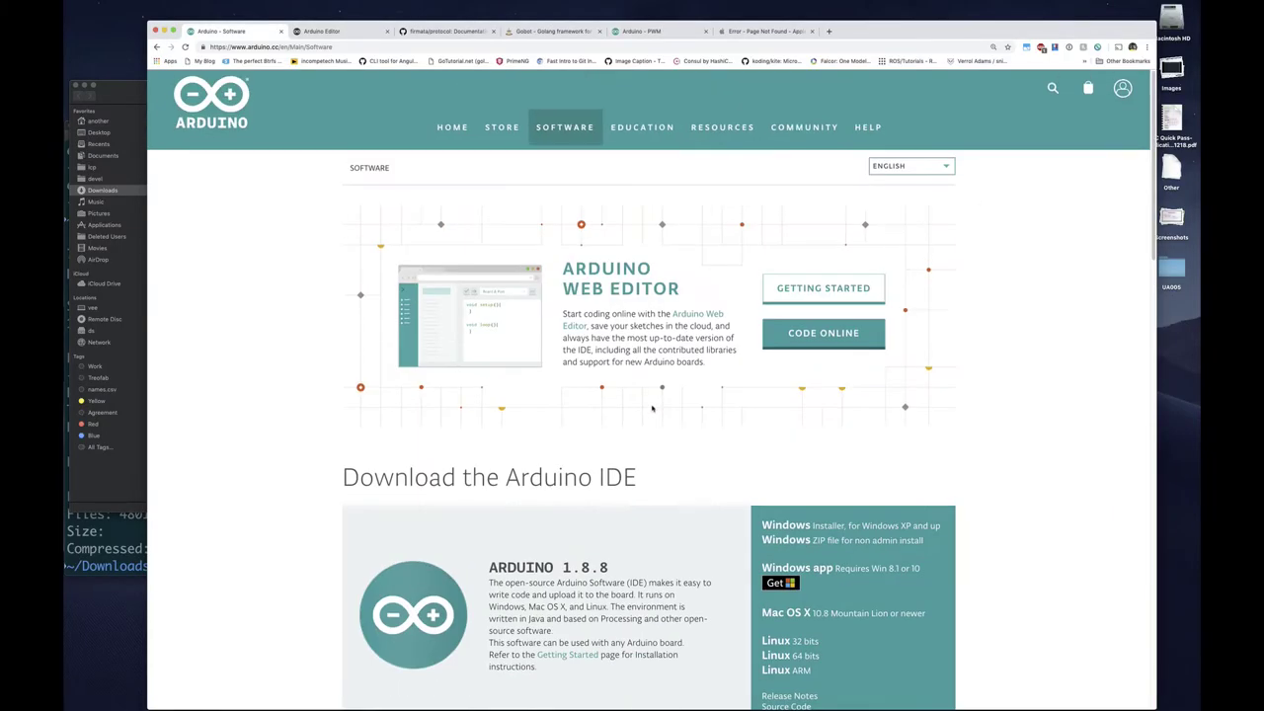
{"action": "mouse_move", "coordinate": [568, 132]}
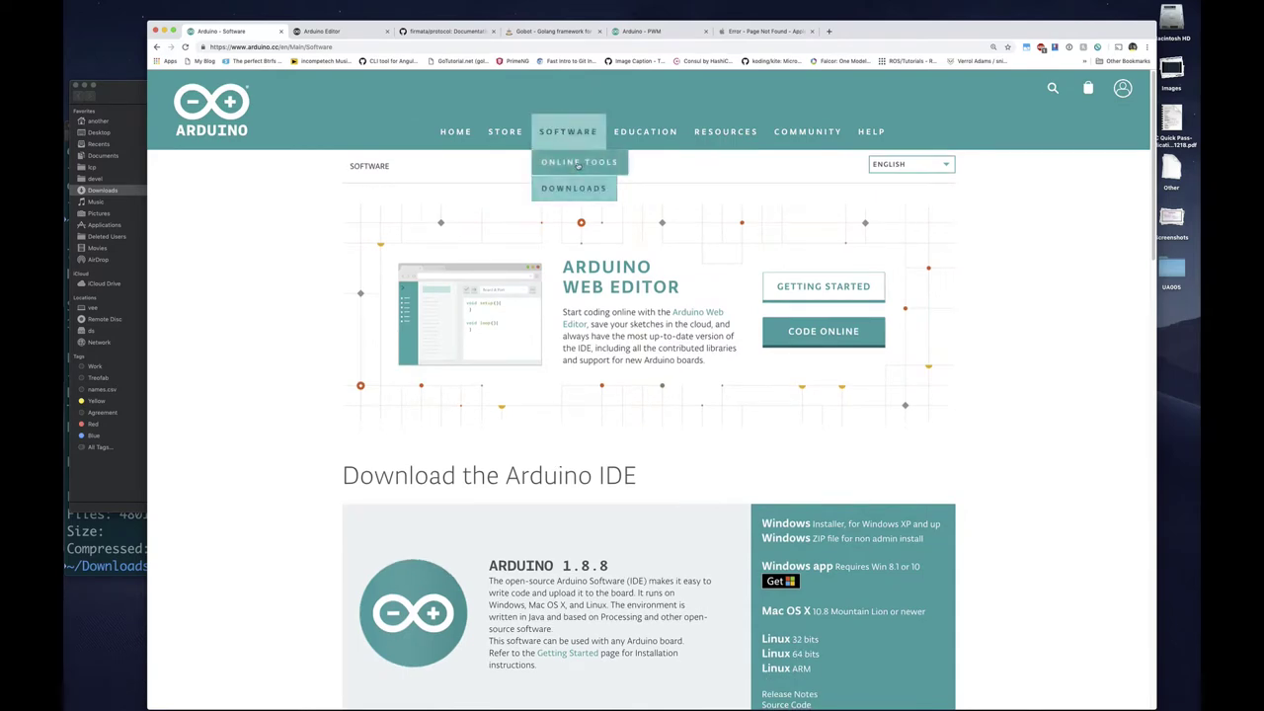
{"action": "left_click", "coordinate": [579, 162]}
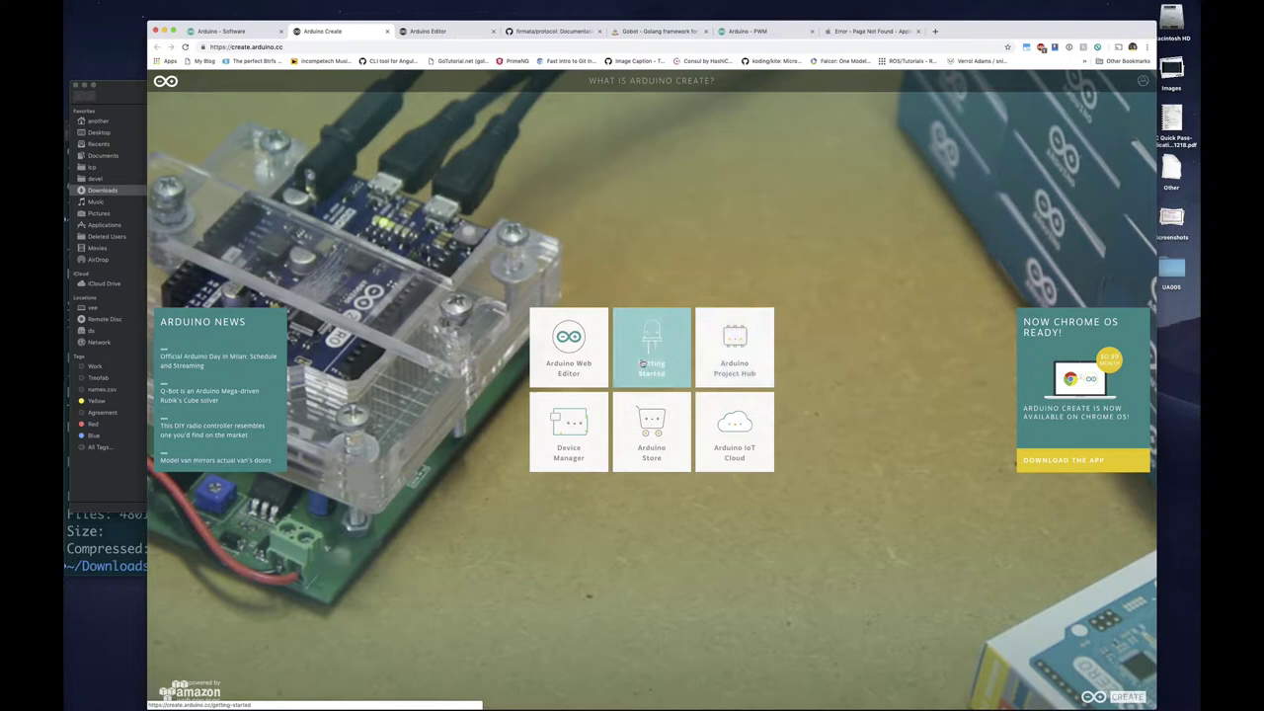
{"action": "left_click", "coordinate": [642, 363]}
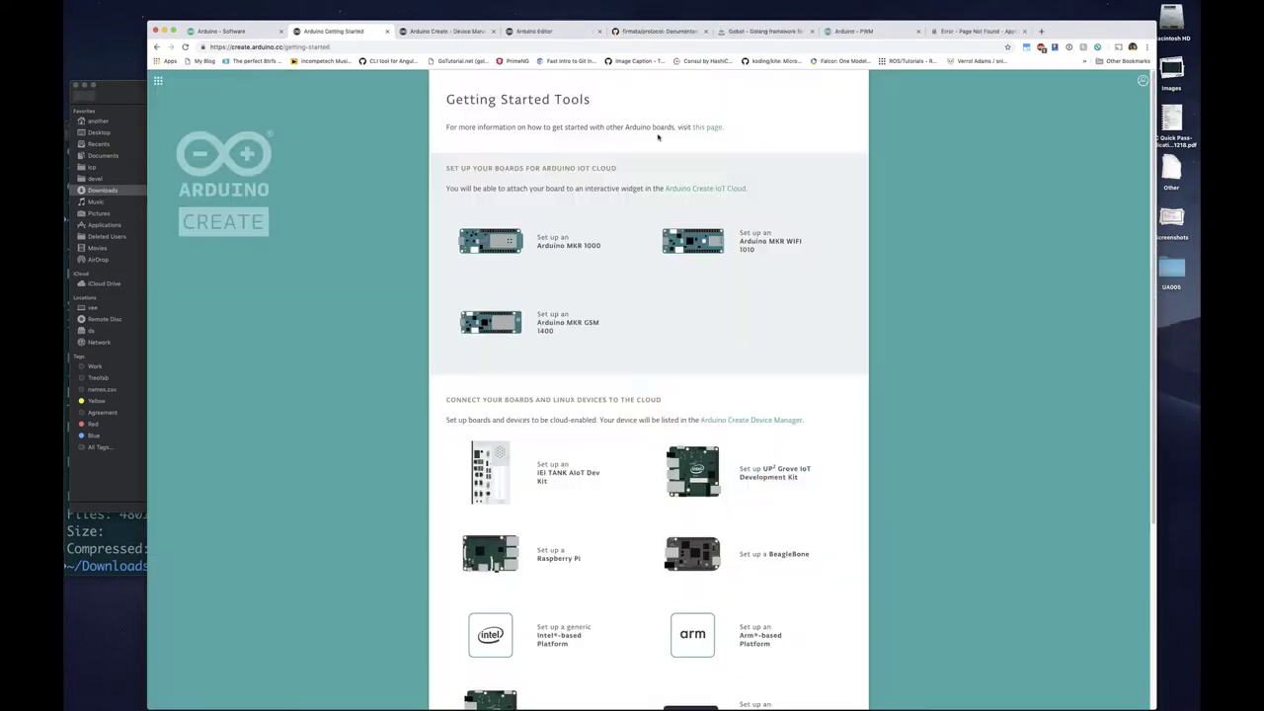
{"action": "left_click", "coordinate": [702, 129]}
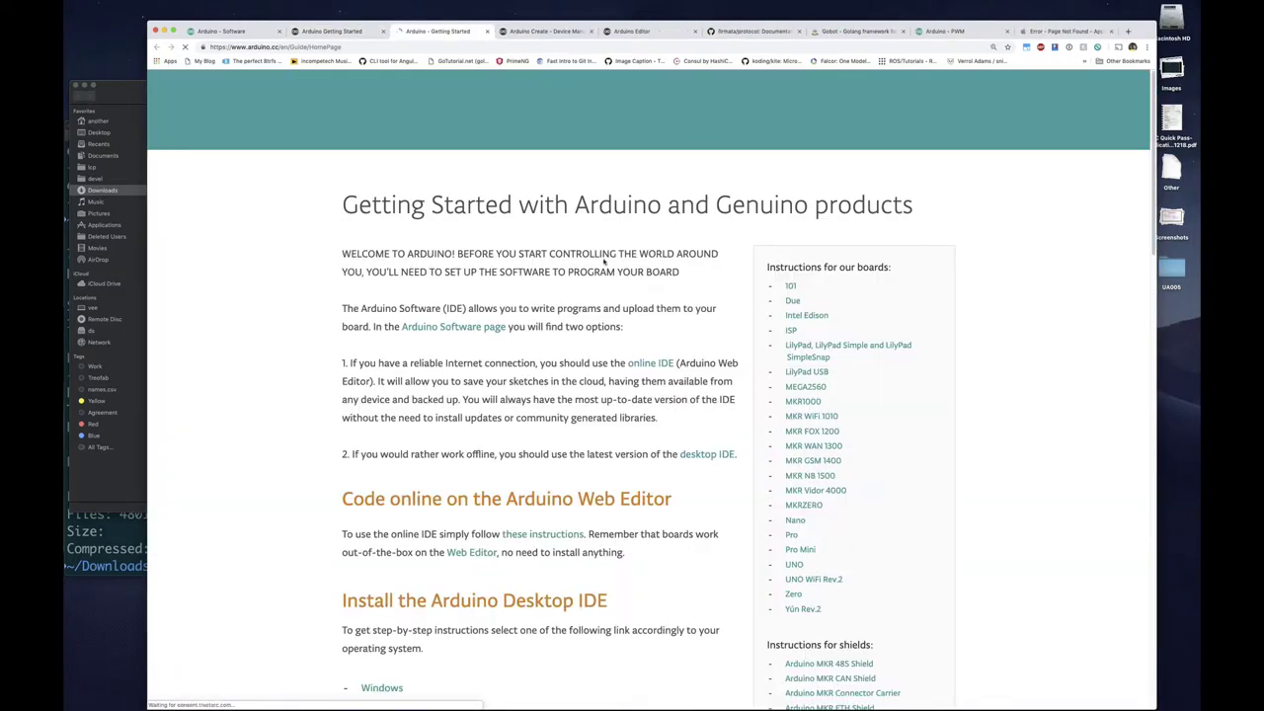
{"action": "scroll", "coordinate": [422, 374], "scroll_direction": "down", "scroll_amount": 3}
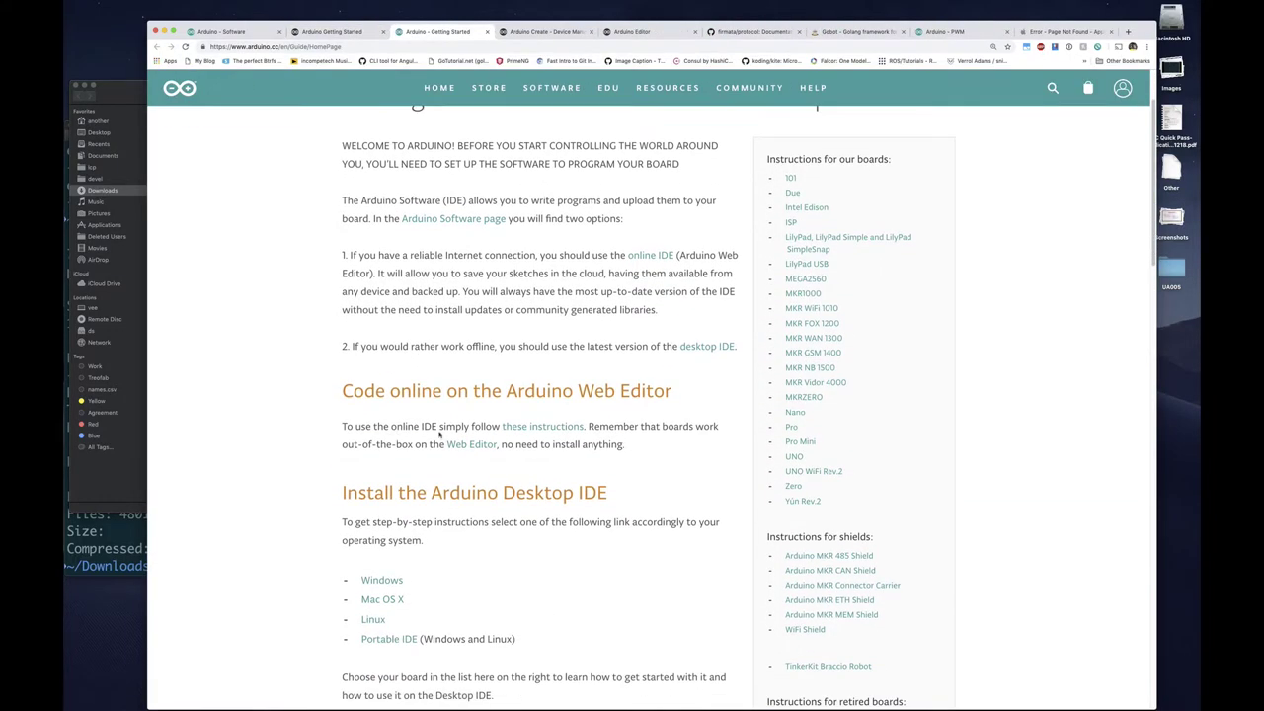
{"action": "left_click", "coordinate": [534, 427]}
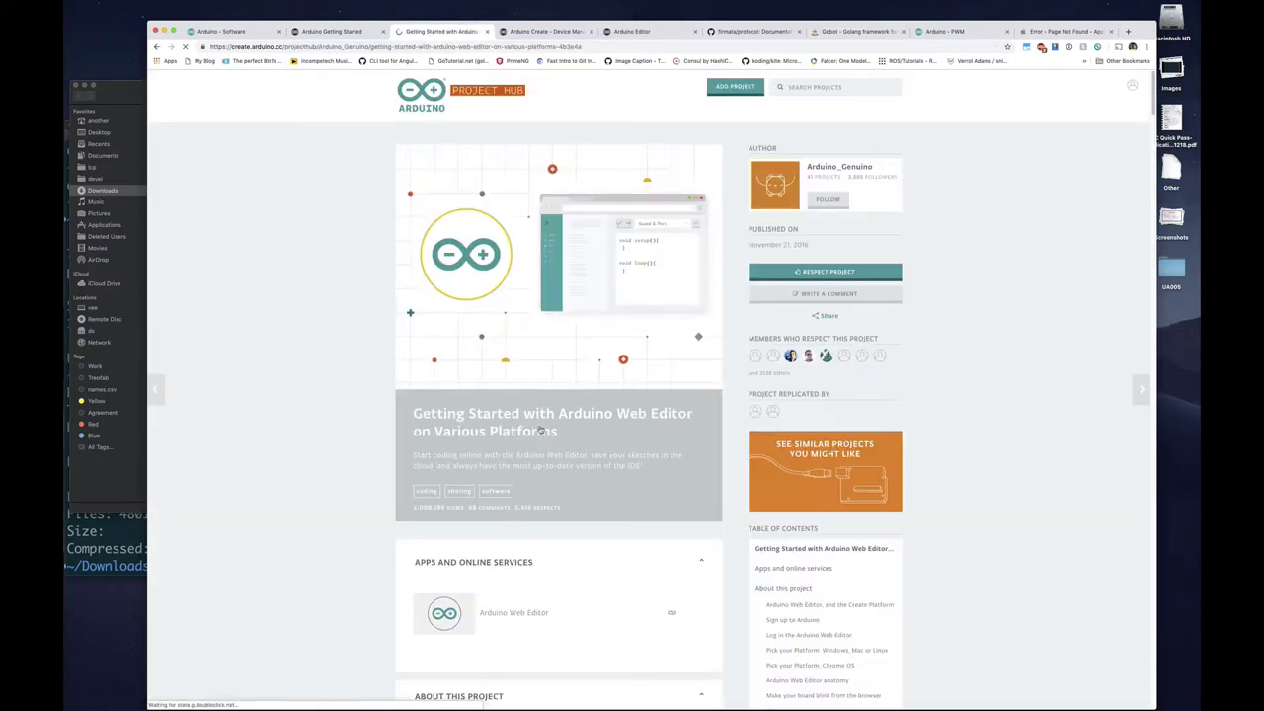
Scroll to 'Pick your Platform' and follow the Web Editor plugin link to the arduino-create-agent repository README
{"action": "scroll", "coordinate": [610, 448], "scroll_direction": "down", "scroll_amount": 5}
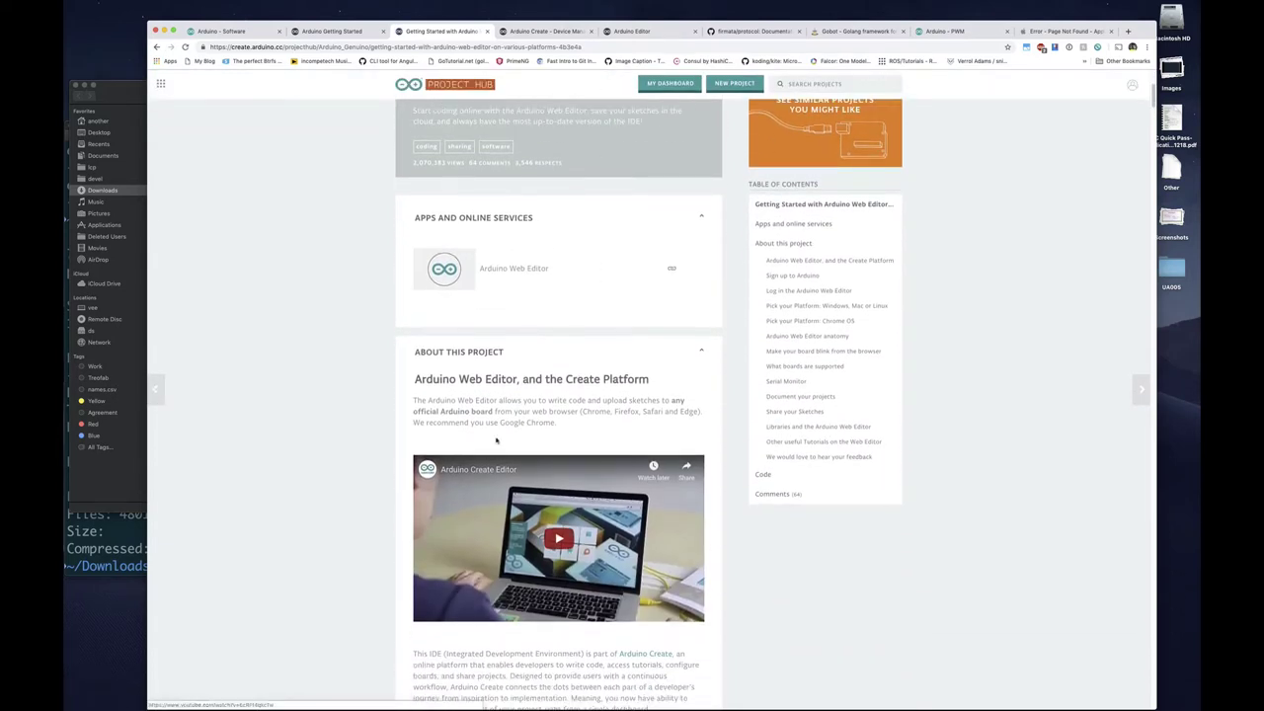
{"action": "scroll", "coordinate": [507, 481], "scroll_direction": "down", "scroll_amount": 10}
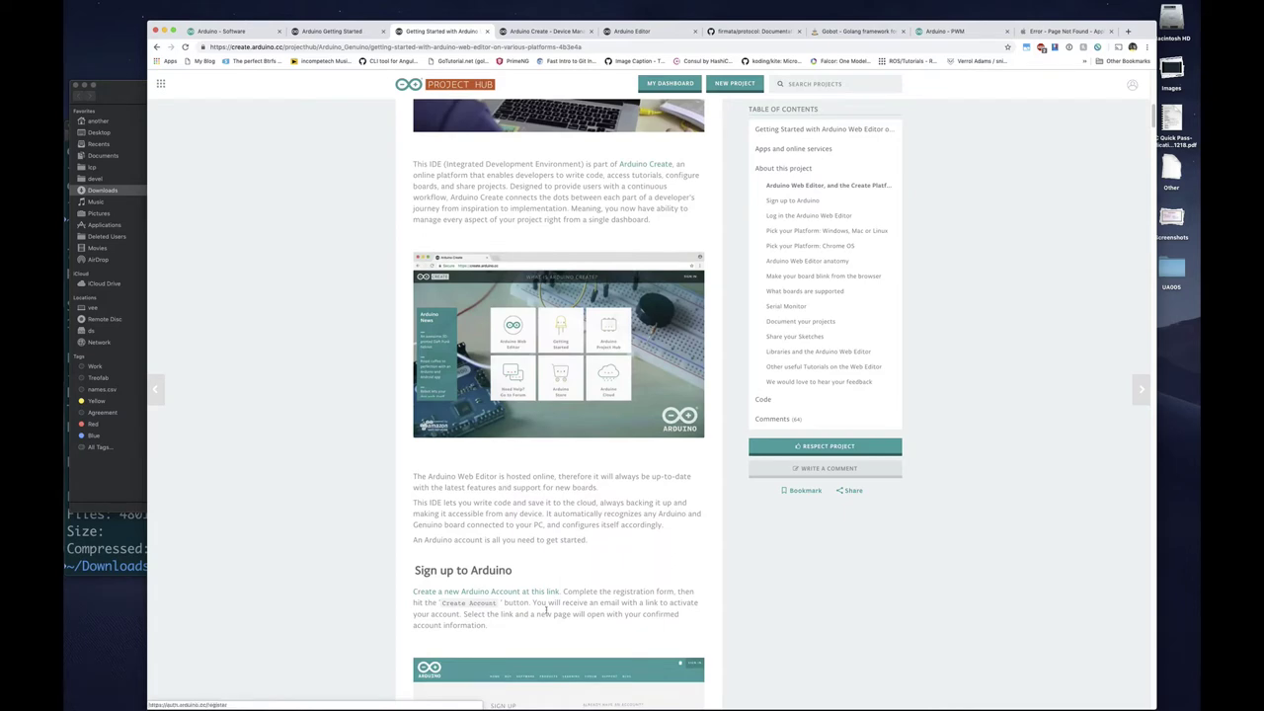
{"action": "scroll", "coordinate": [524, 482], "scroll_direction": "down", "scroll_amount": 3}
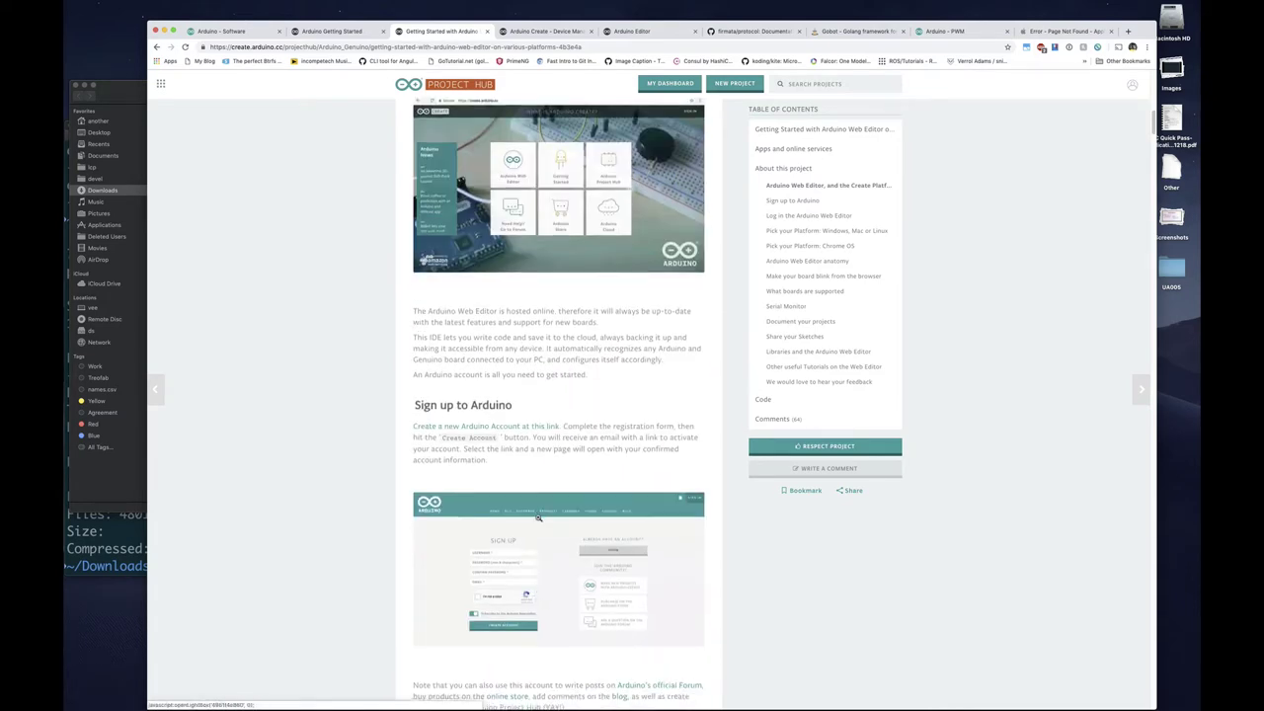
{"action": "scroll", "coordinate": [543, 484], "scroll_direction": "down", "scroll_amount": 3}
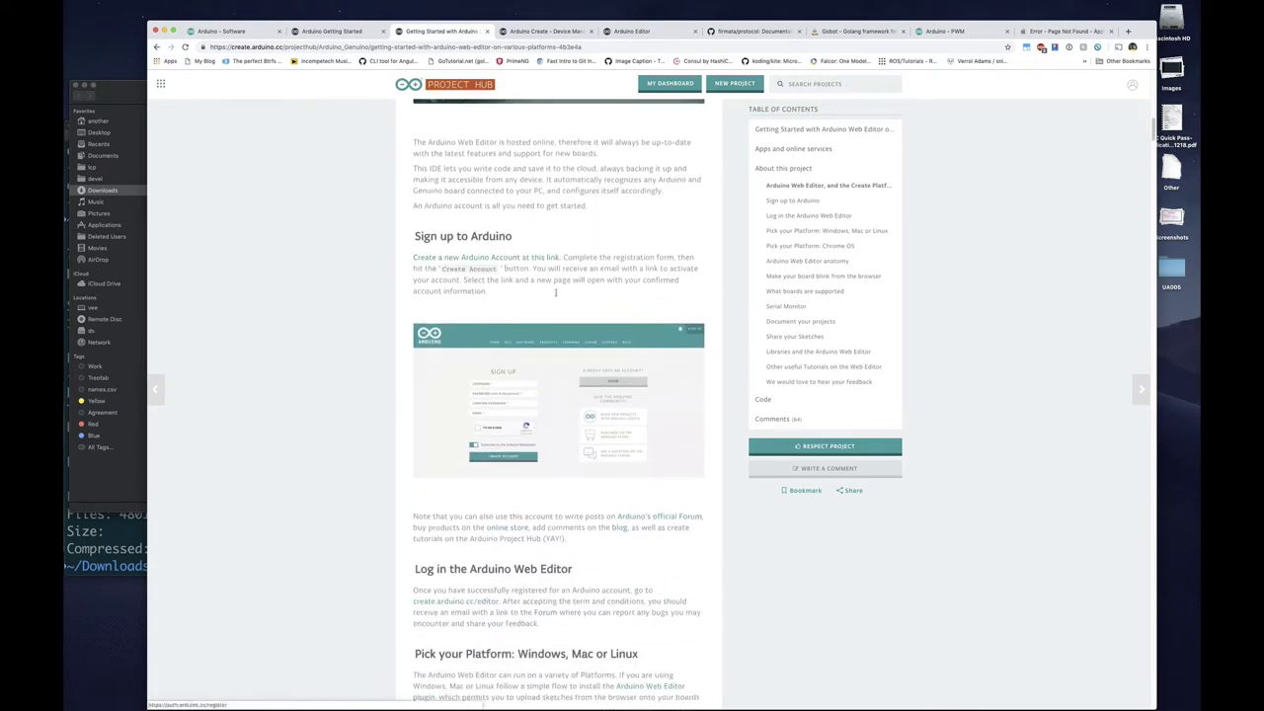
{"action": "scroll", "coordinate": [518, 484], "scroll_direction": "down", "scroll_amount": 3}
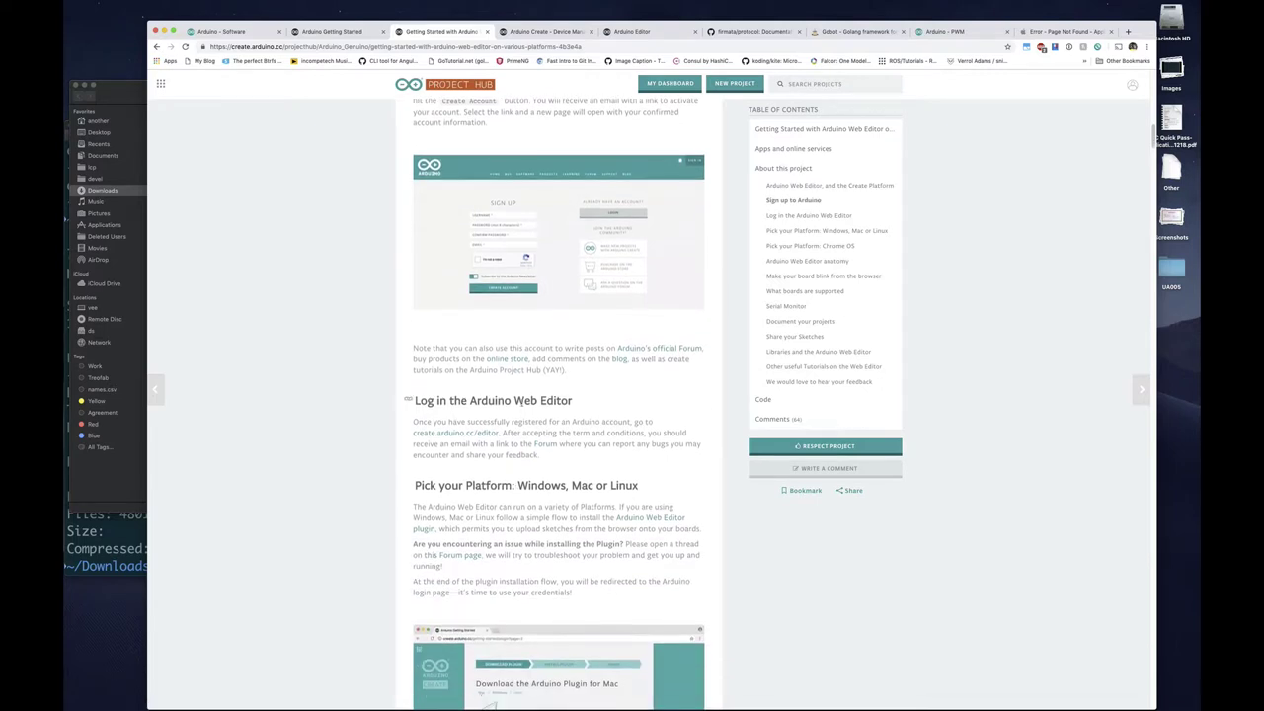
{"action": "scroll", "coordinate": [527, 478], "scroll_direction": "down", "scroll_amount": 2}
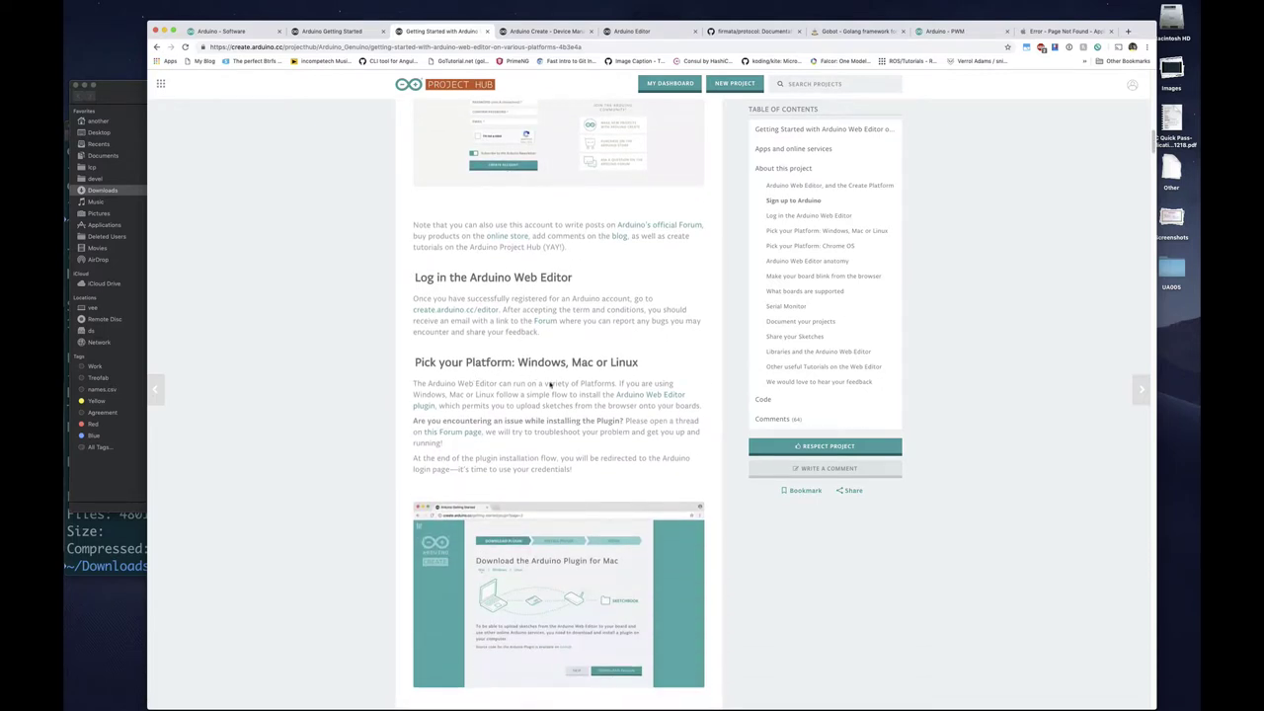
{"action": "scroll", "coordinate": [550, 383], "scroll_direction": "down", "scroll_amount": 2}
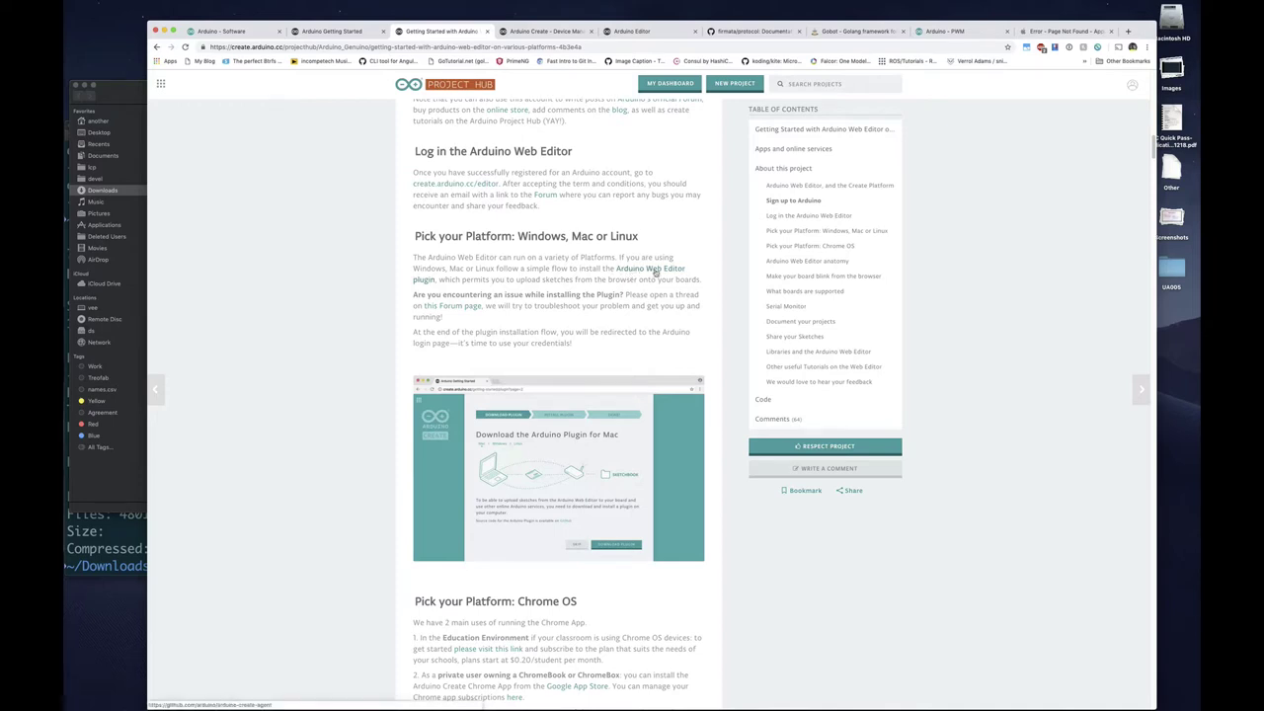
{"action": "left_click", "coordinate": [654, 272]}
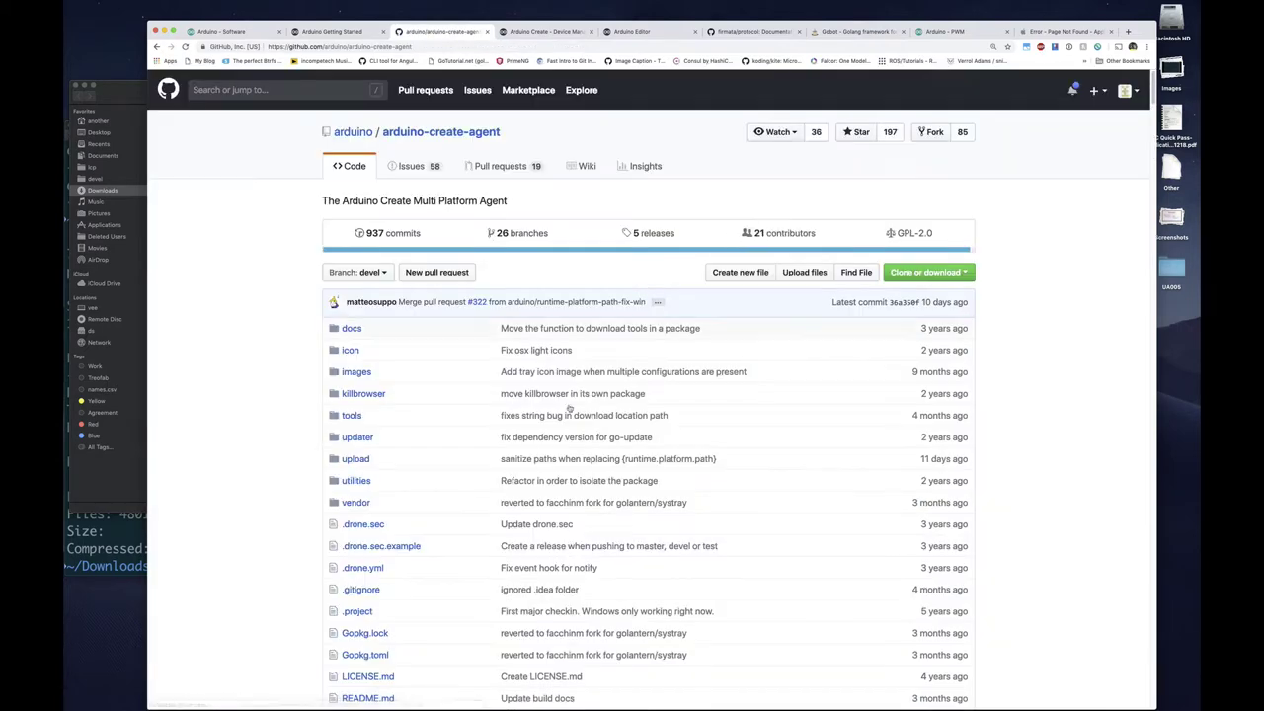
{"action": "scroll", "coordinate": [569, 408], "scroll_direction": "down", "scroll_amount": 15}
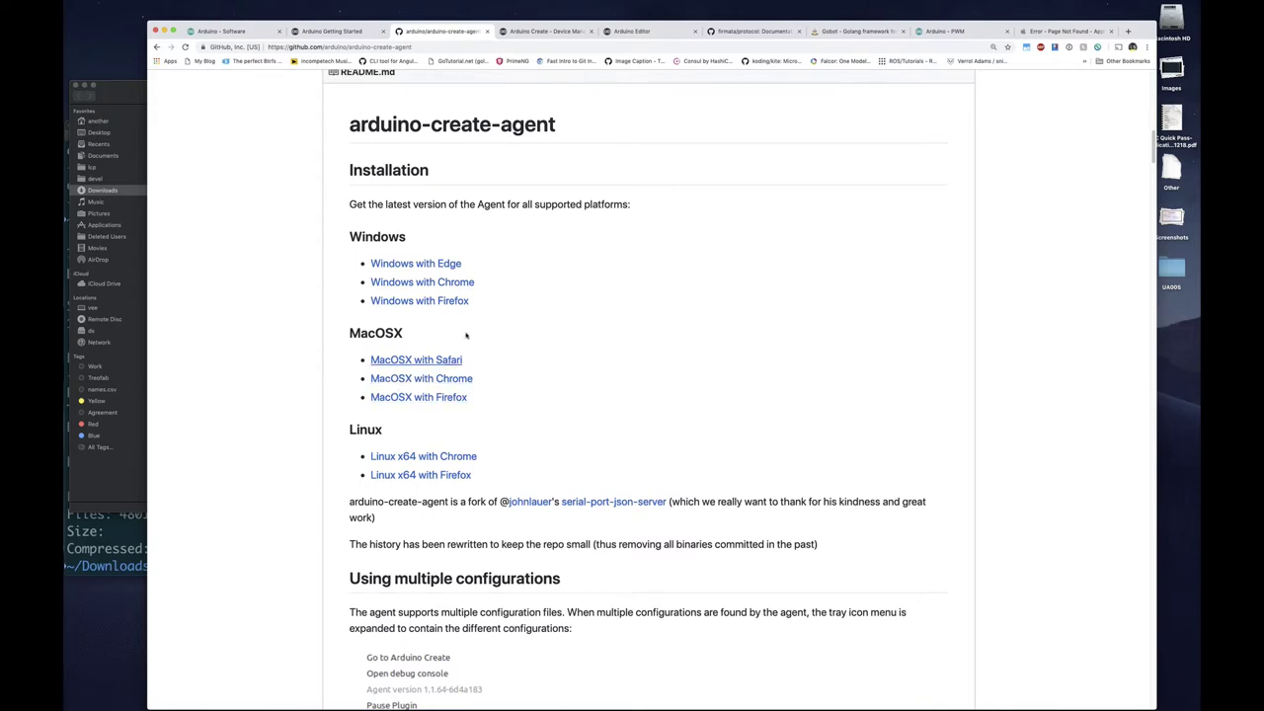
Download the 'MacOSX with Chrome' agent installer, then switch tabs to the Arduino Editor page
{"action": "mouse_move", "coordinate": [173, 10]}
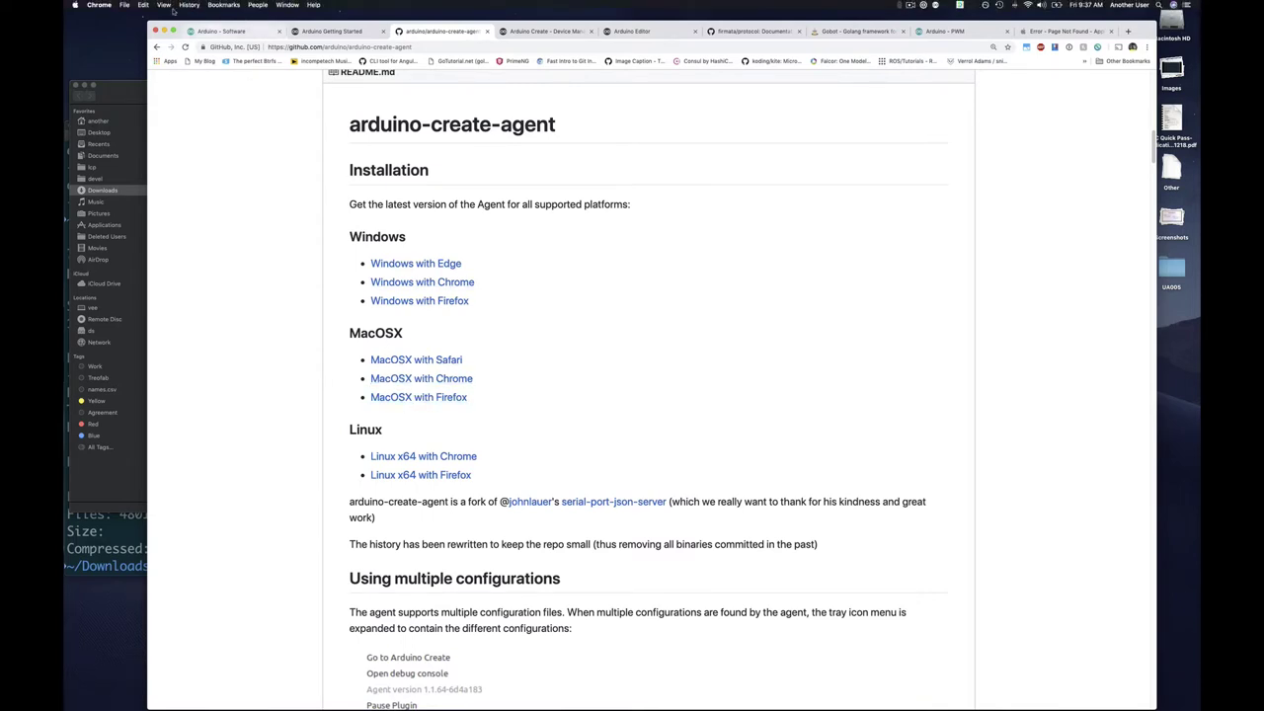
{"action": "left_click", "coordinate": [443, 382]}
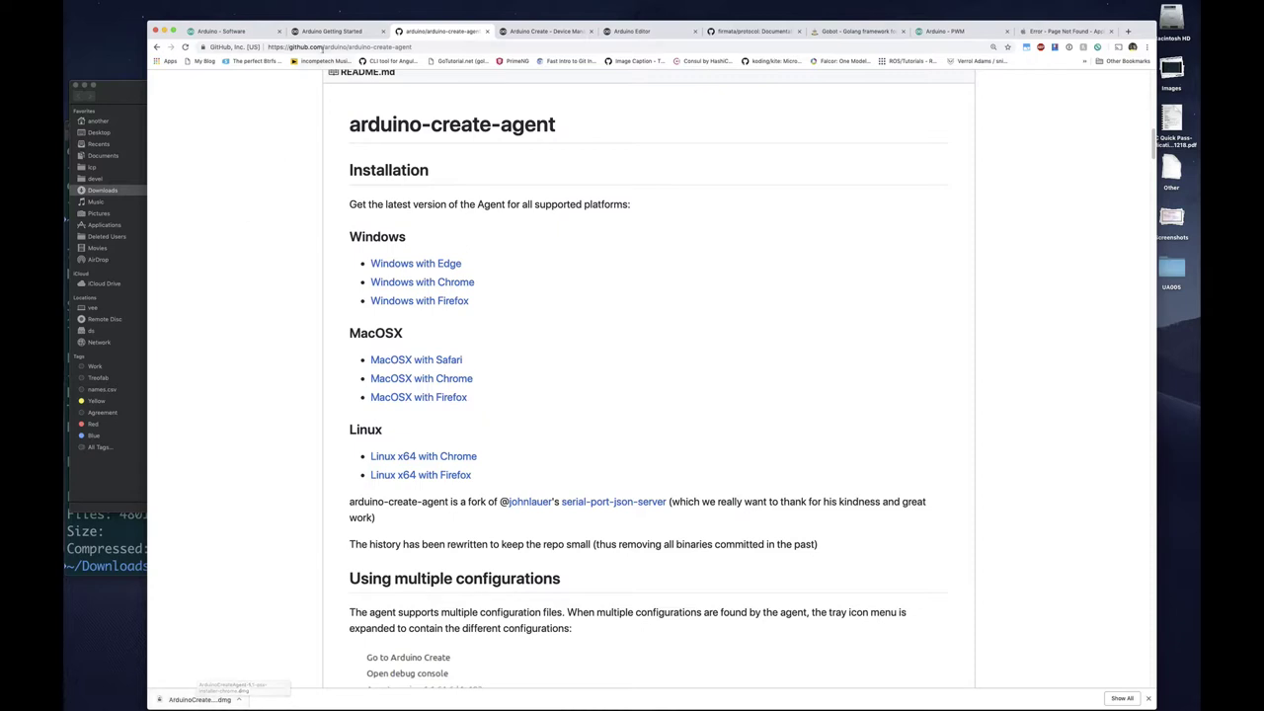
{"action": "left_click", "coordinate": [353, 32]}
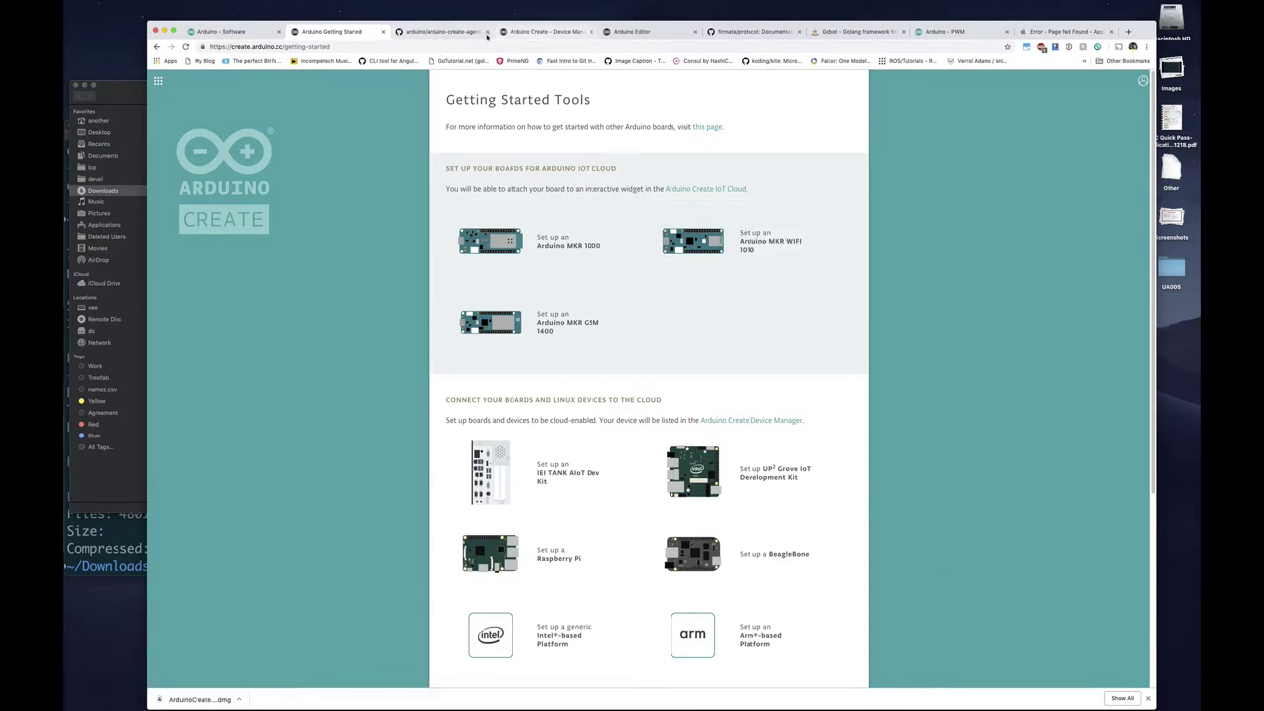
{"action": "left_click", "coordinate": [434, 32]}
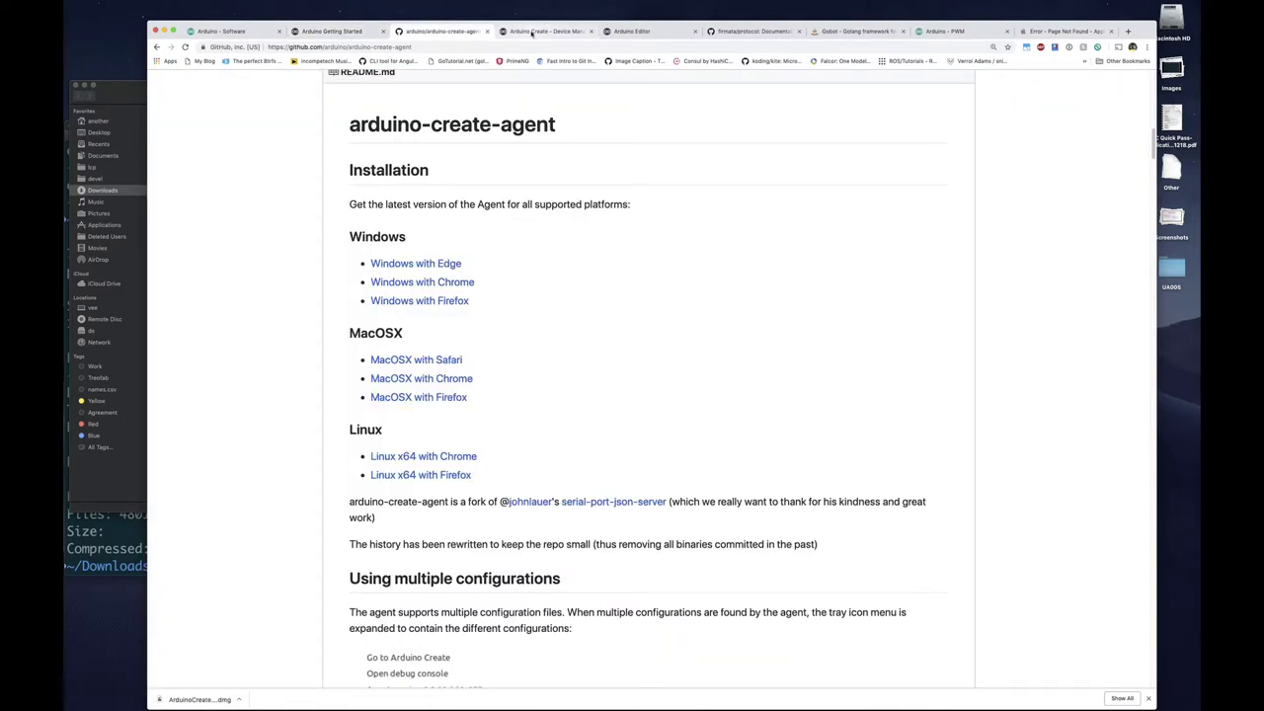
{"action": "left_click", "coordinate": [543, 31]}
{"action": "left_click", "coordinate": [635, 31]}
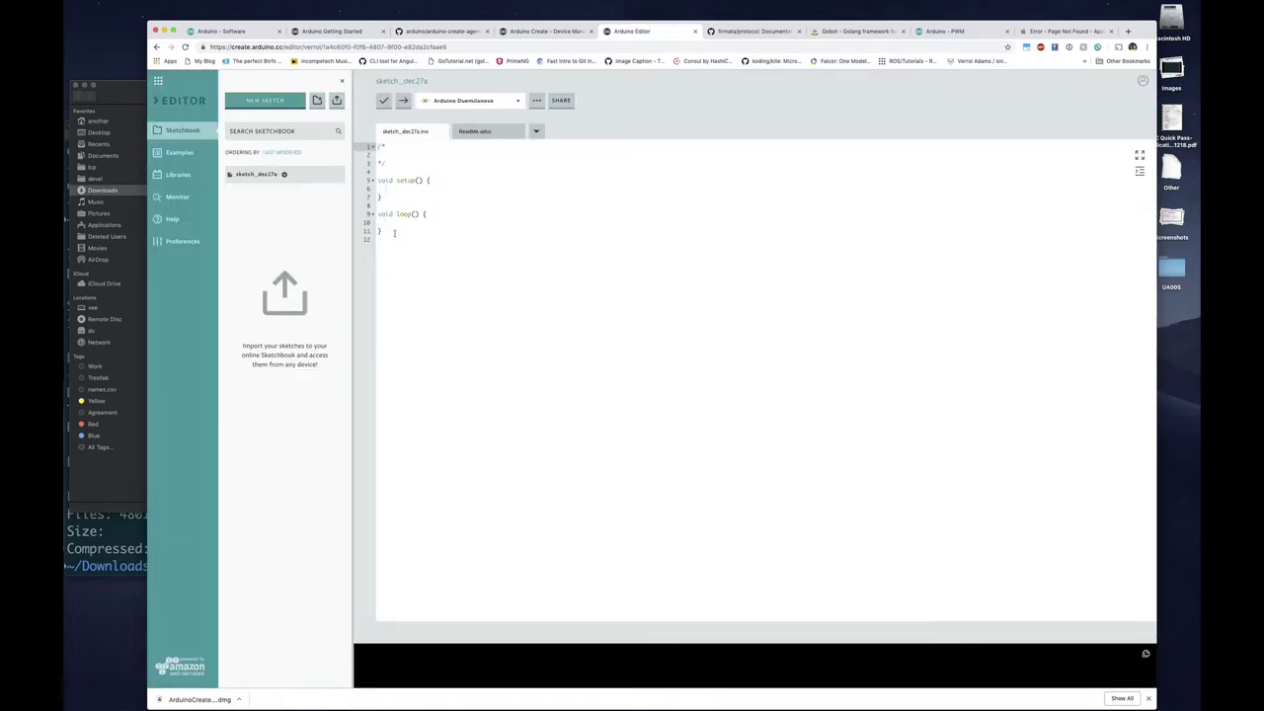
Pick Arduino Duemilanove with ATmega328P flavour in Select Other Board & Port, then cancel
{"action": "left_click", "coordinate": [494, 103]}
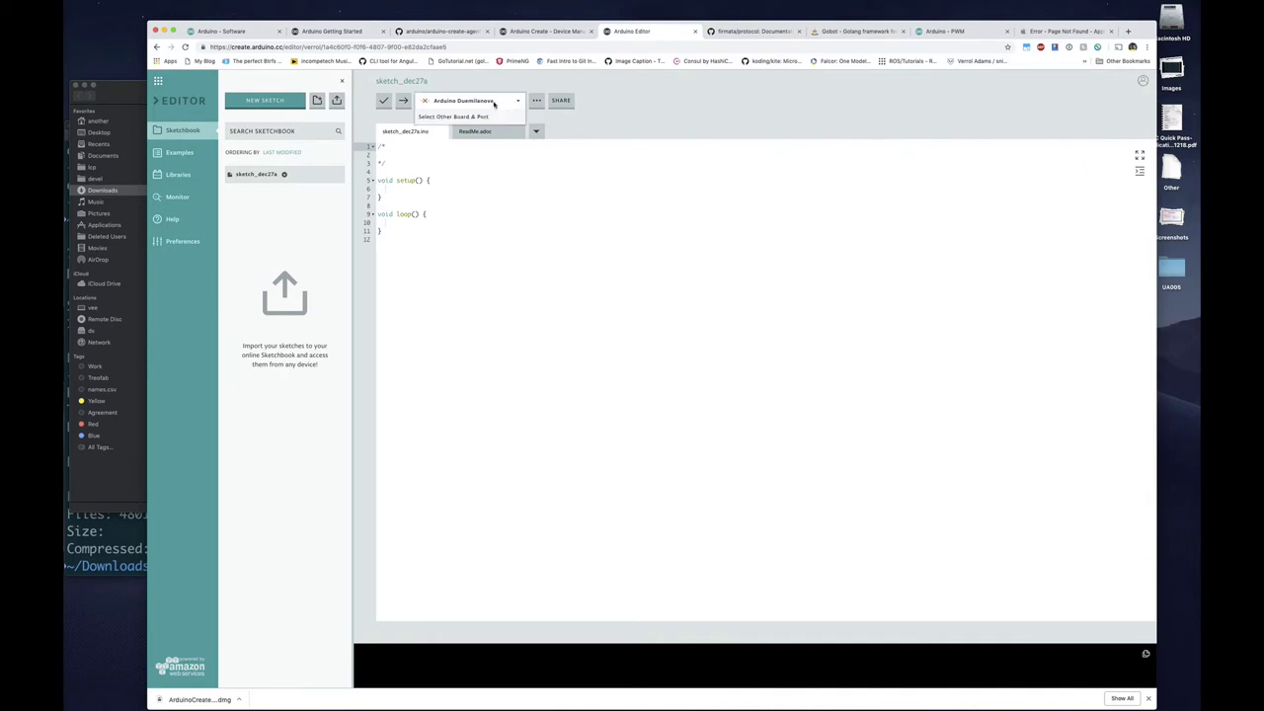
{"action": "left_click", "coordinate": [460, 118]}
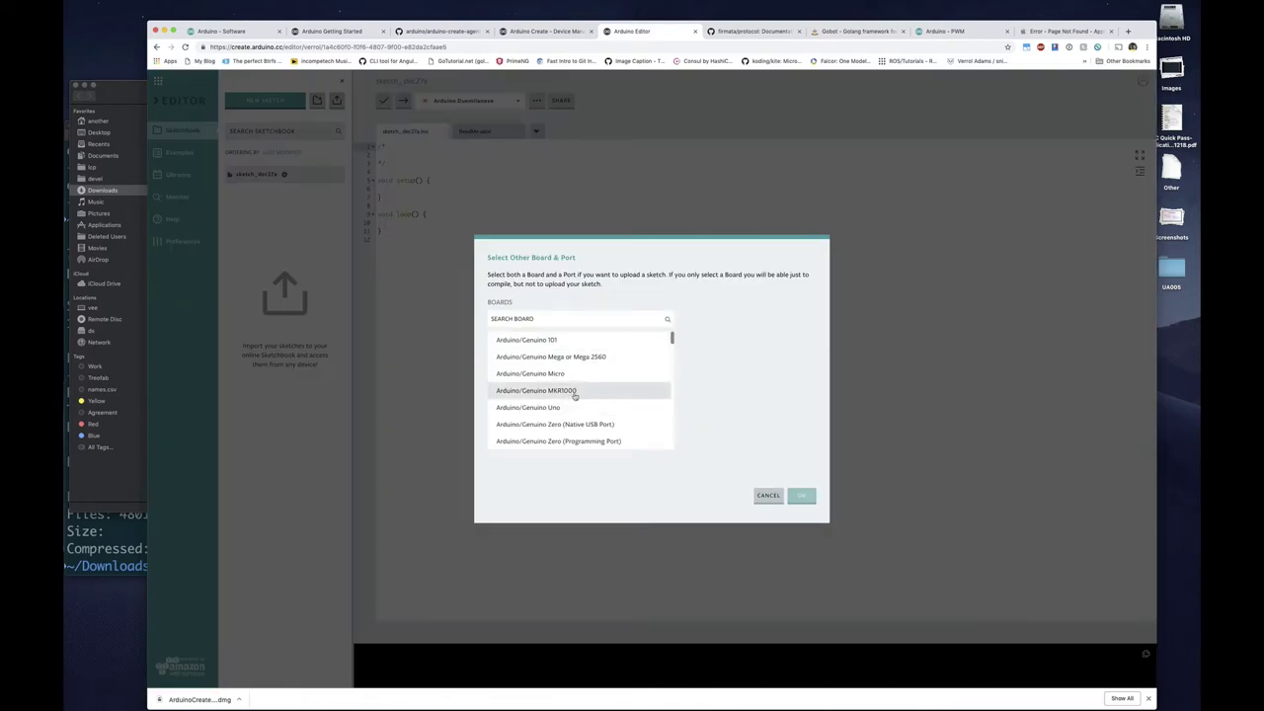
{"action": "scroll", "coordinate": [569, 431], "scroll_direction": "down", "scroll_amount": 5}
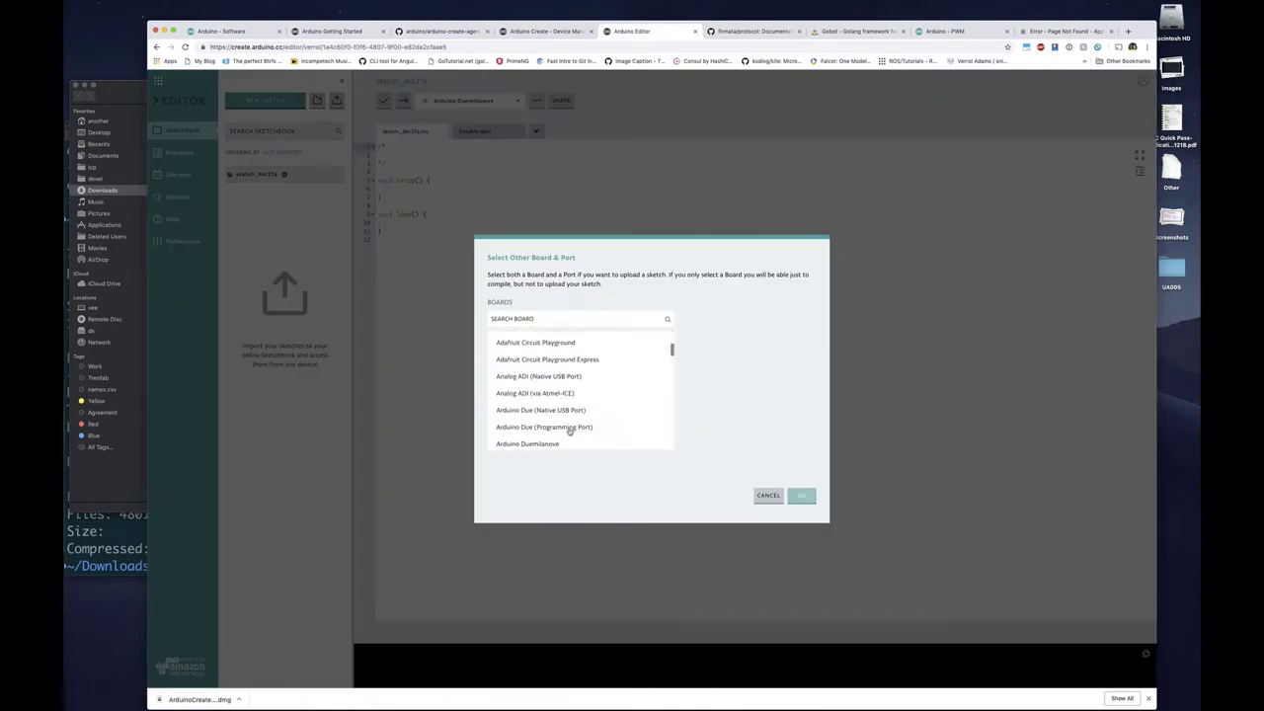
{"action": "scroll", "coordinate": [559, 388], "scroll_direction": "down", "scroll_amount": 2}
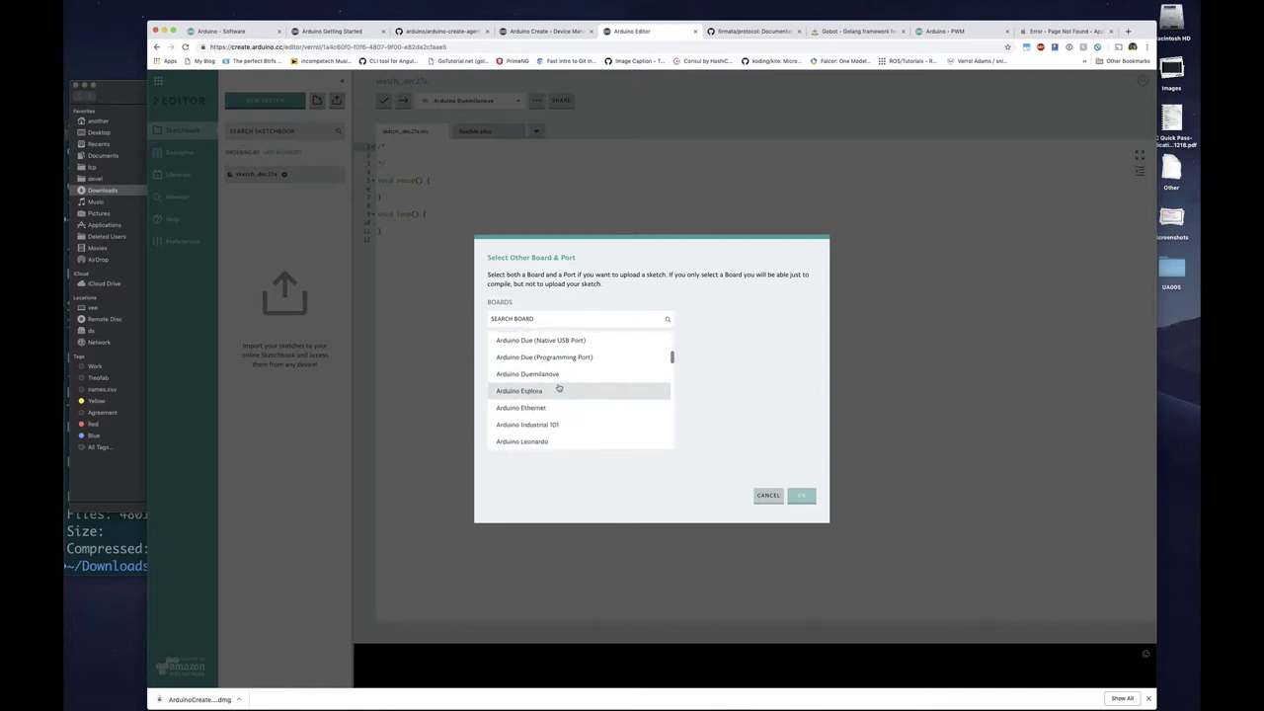
{"action": "left_click", "coordinate": [559, 374]}
{"action": "left_click", "coordinate": [731, 316]}
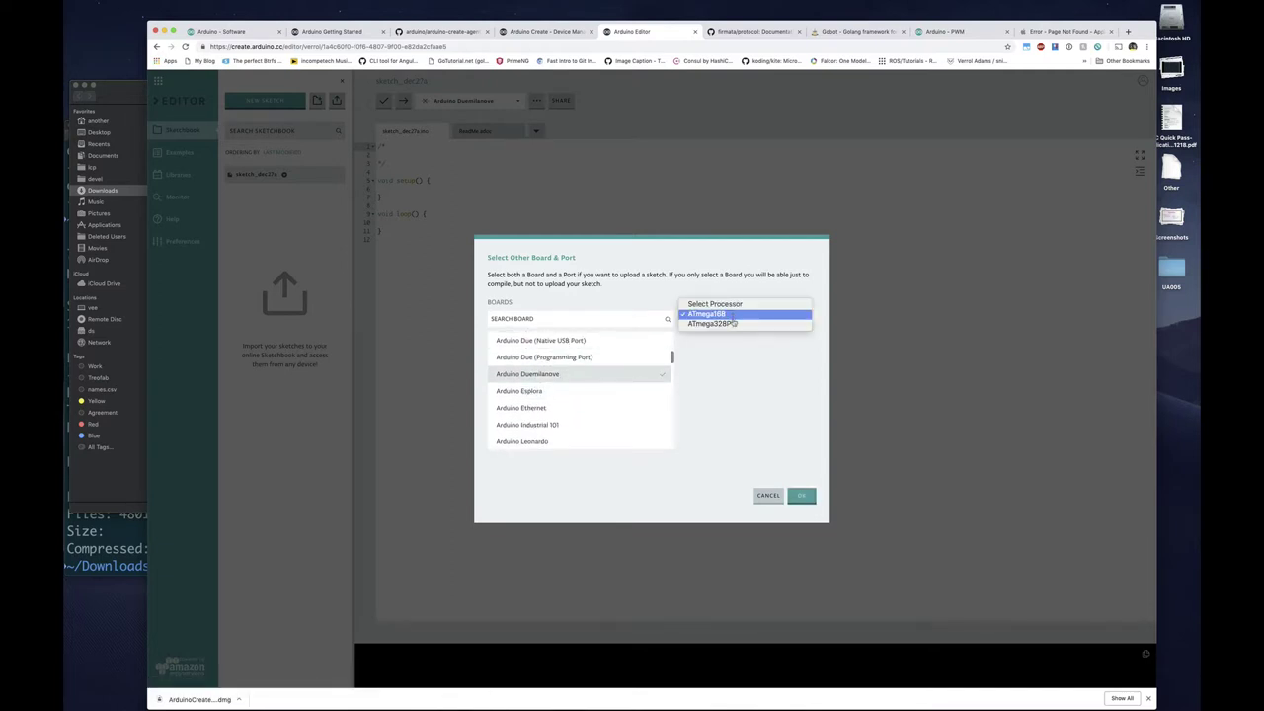
{"action": "left_click", "coordinate": [732, 326]}
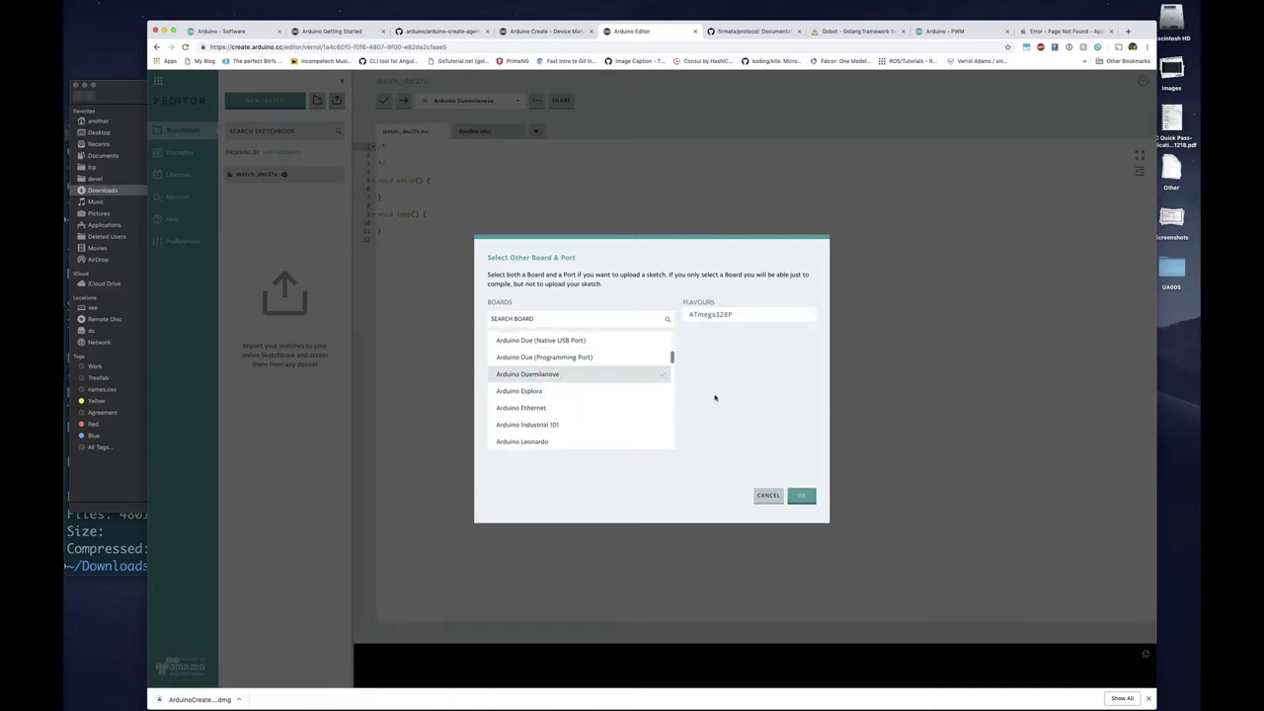
{"action": "left_click", "coordinate": [775, 497]}
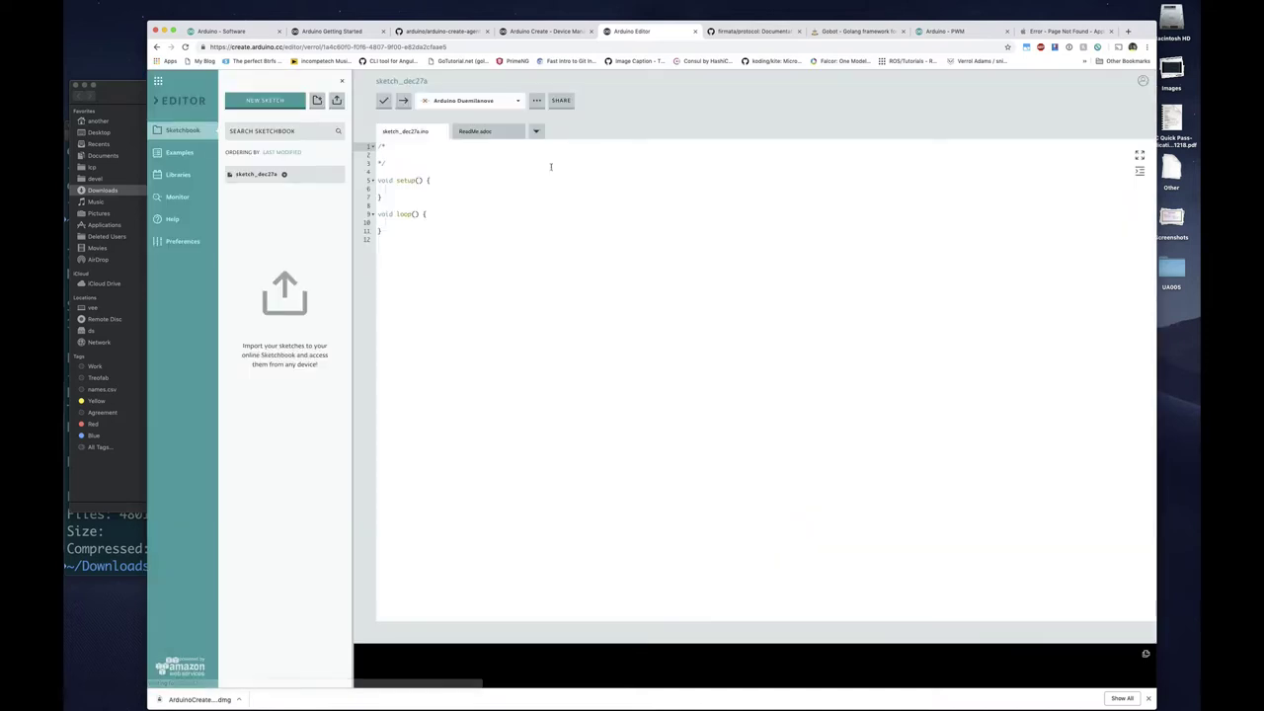
Open the arduino-create-agent disk image, accept the license, keep the default directory, and enable browser support
{"action": "left_click", "coordinate": [198, 699]}
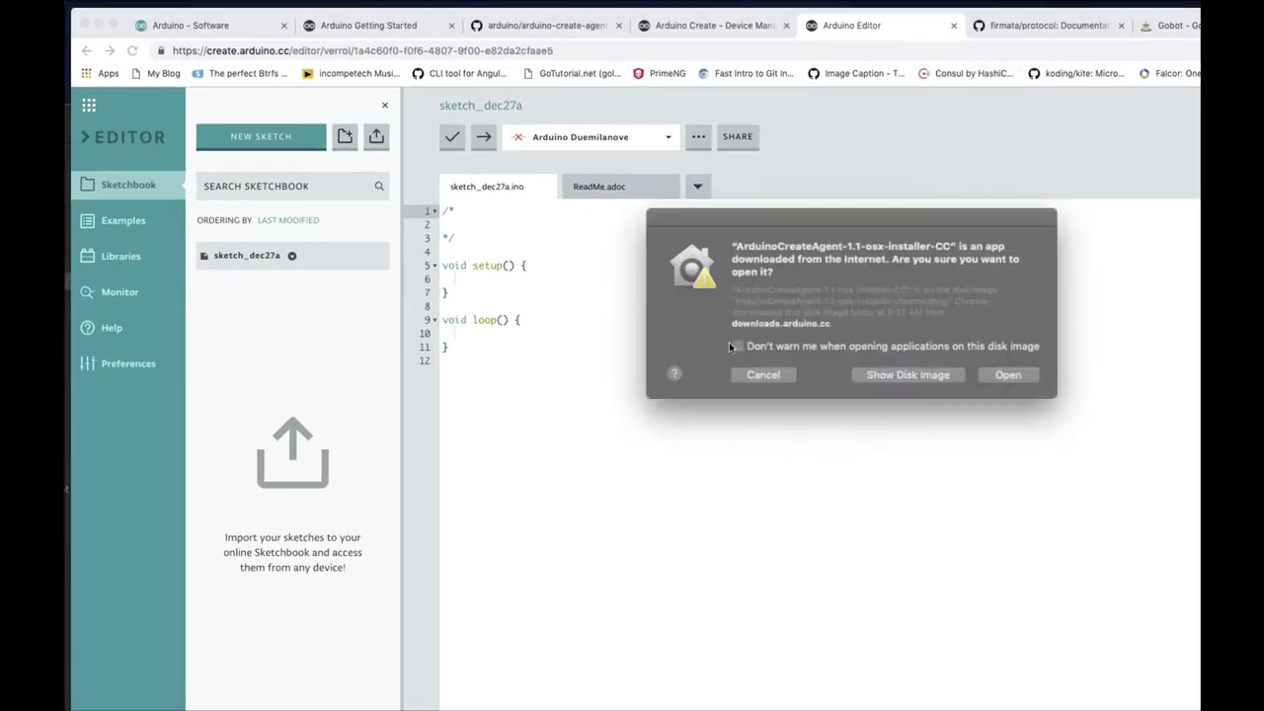
{"action": "left_click", "coordinate": [993, 376]}
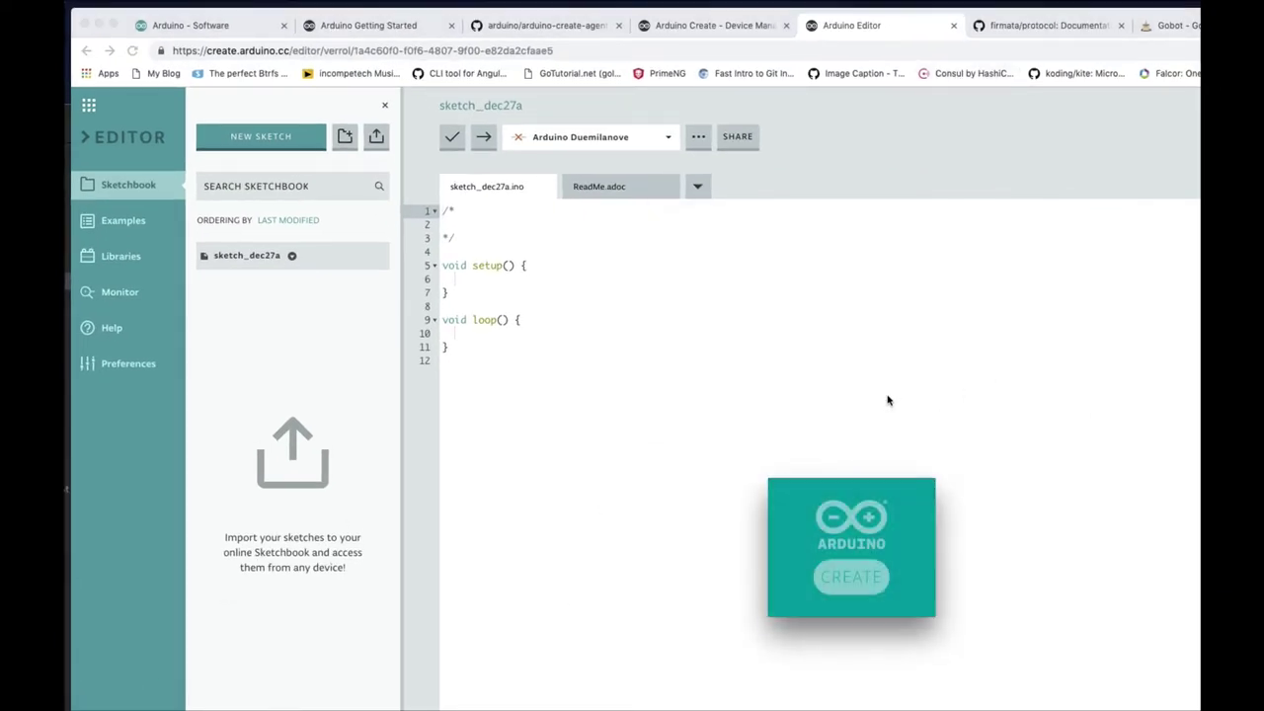
{"action": "left_click", "coordinate": [998, 675]}
{"action": "left_click", "coordinate": [913, 626]}
{"action": "left_click", "coordinate": [994, 674]}
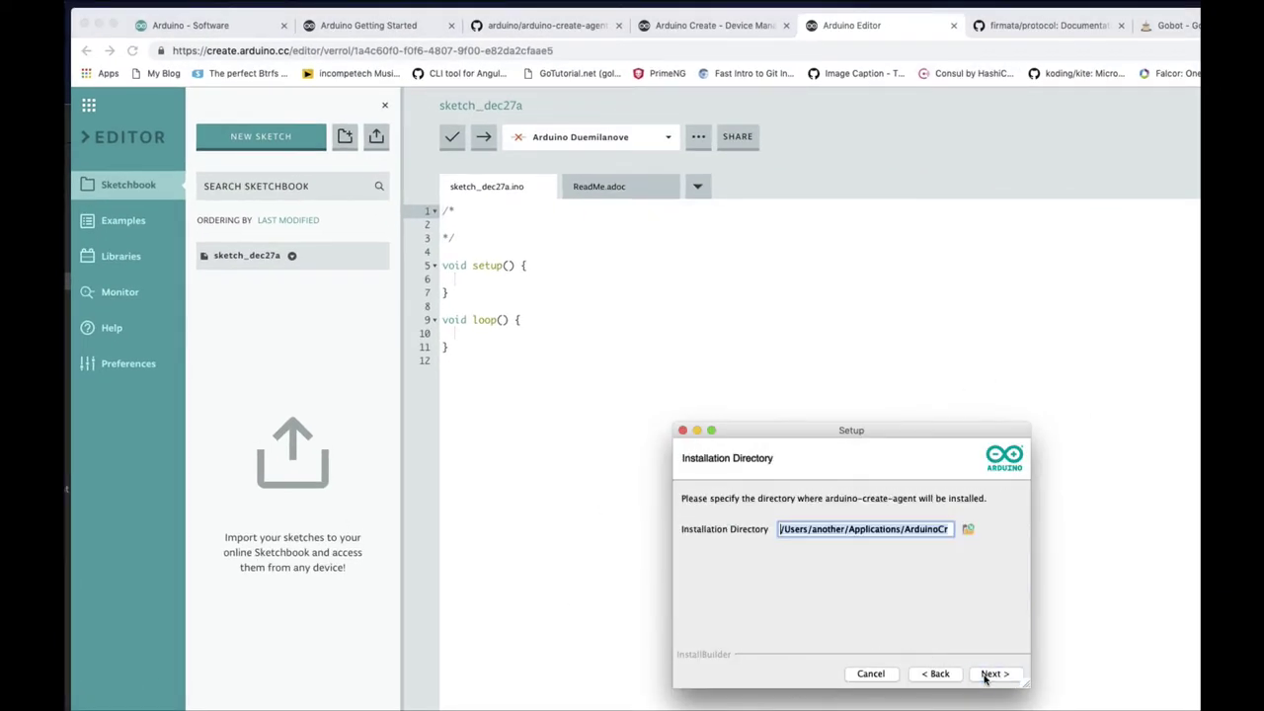
{"action": "left_click", "coordinate": [994, 673]}
{"action": "left_click", "coordinate": [703, 536]}
{"action": "left_click", "coordinate": [995, 673]}
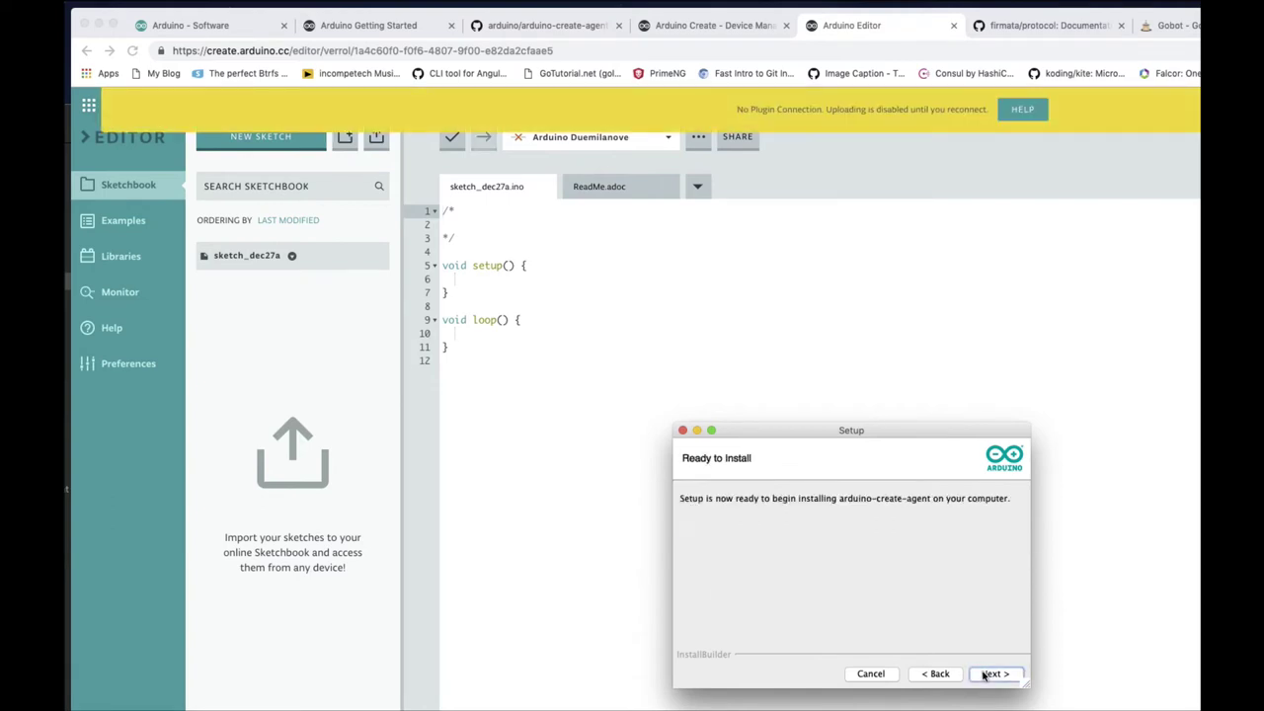
{"action": "left_click", "coordinate": [994, 673]}
Enter the account password for both the certificate trust and installer prompts, then finish setup
{"action": "type", "text": "**********"}
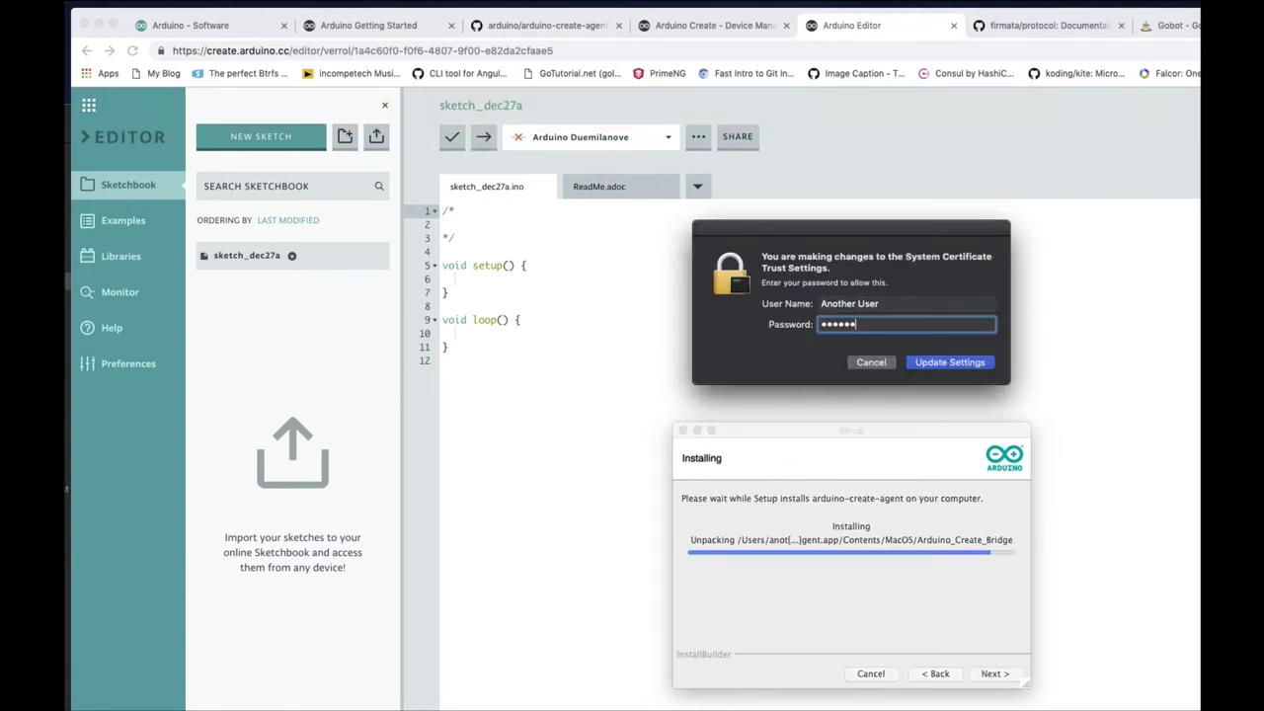
{"action": "key", "text": "Return"}
{"action": "type", "text": "**********"}
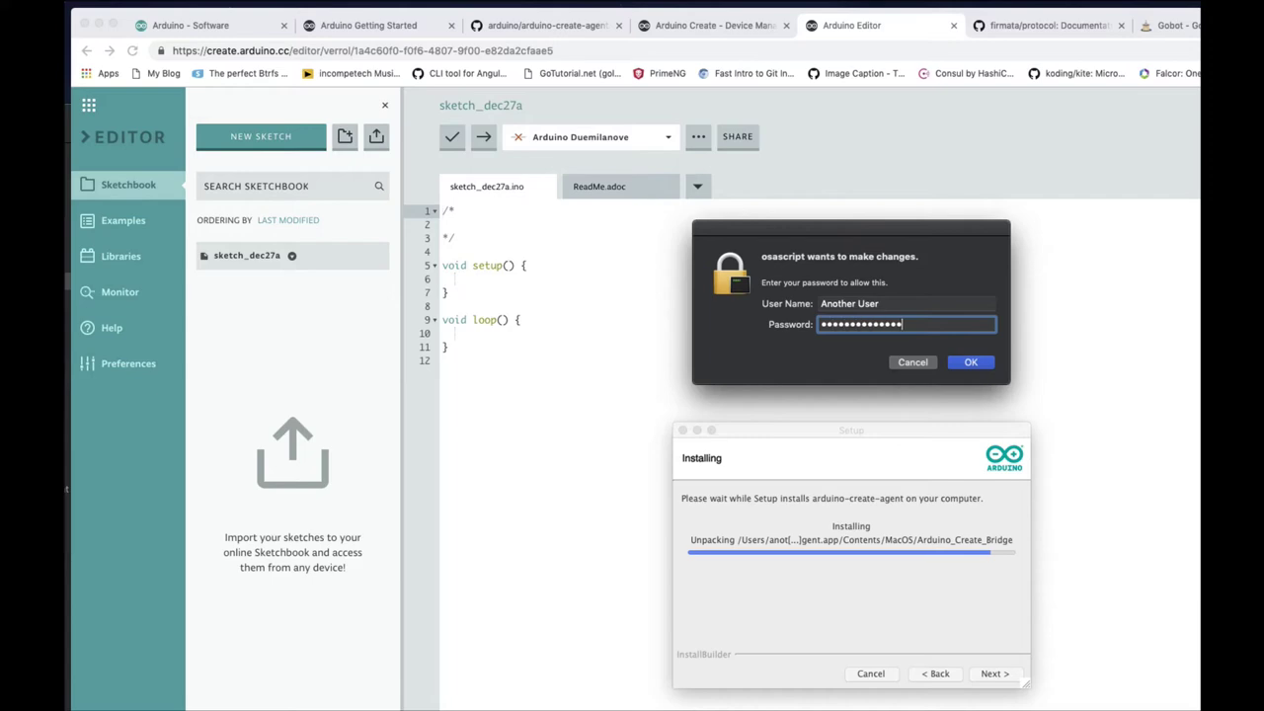
{"action": "key", "text": "Return"}
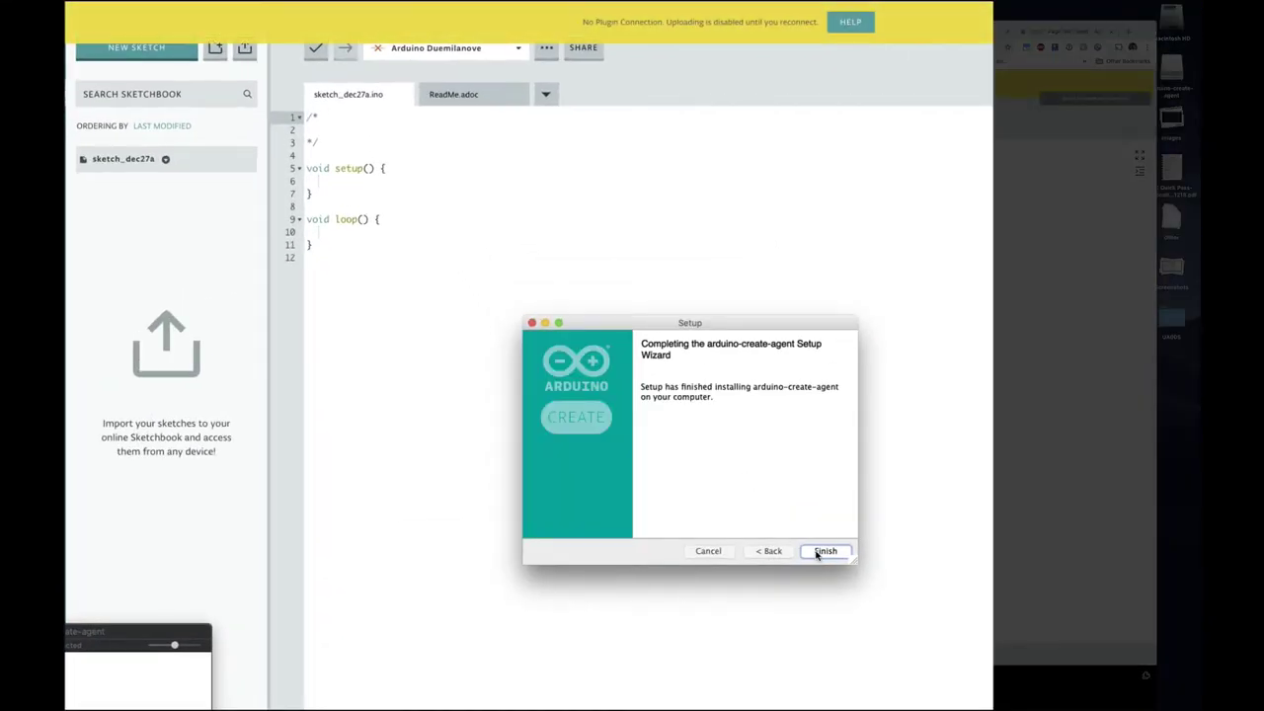
{"action": "left_click", "coordinate": [819, 552]}
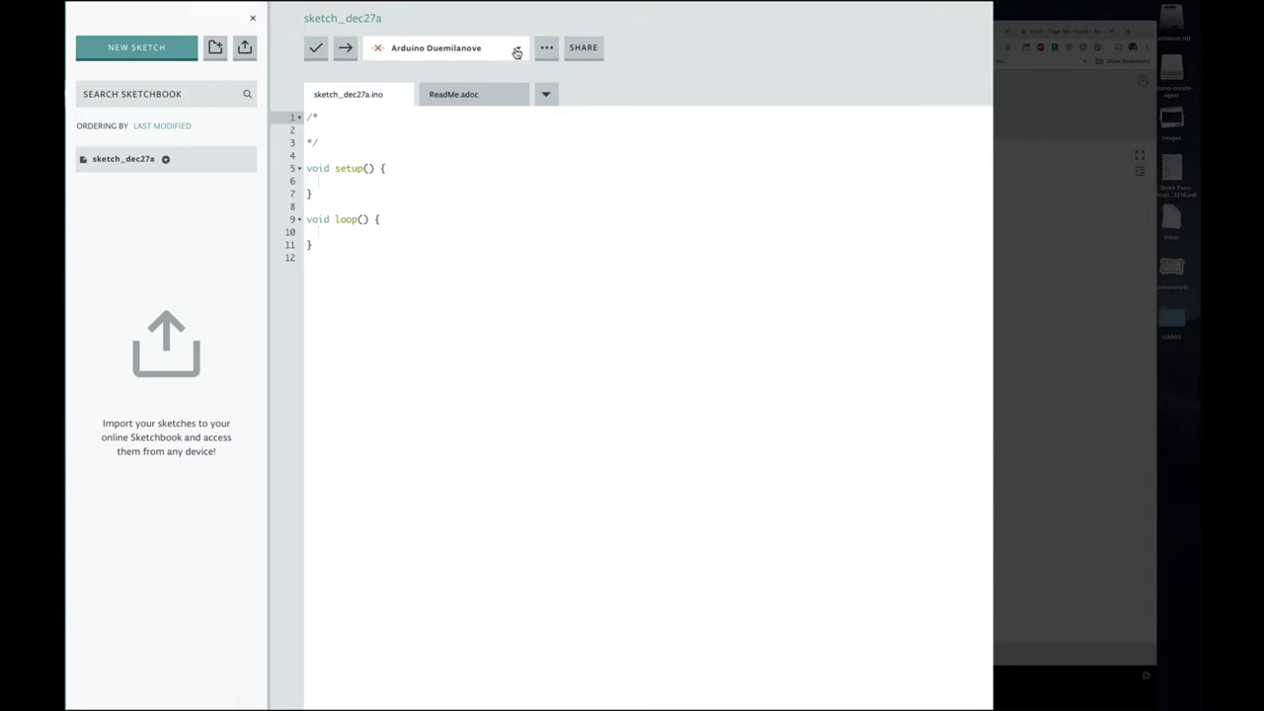
Target Arduino Duemilanove with the ATmega328P flavour on the detected USB serial port
{"action": "left_click", "coordinate": [433, 55]}
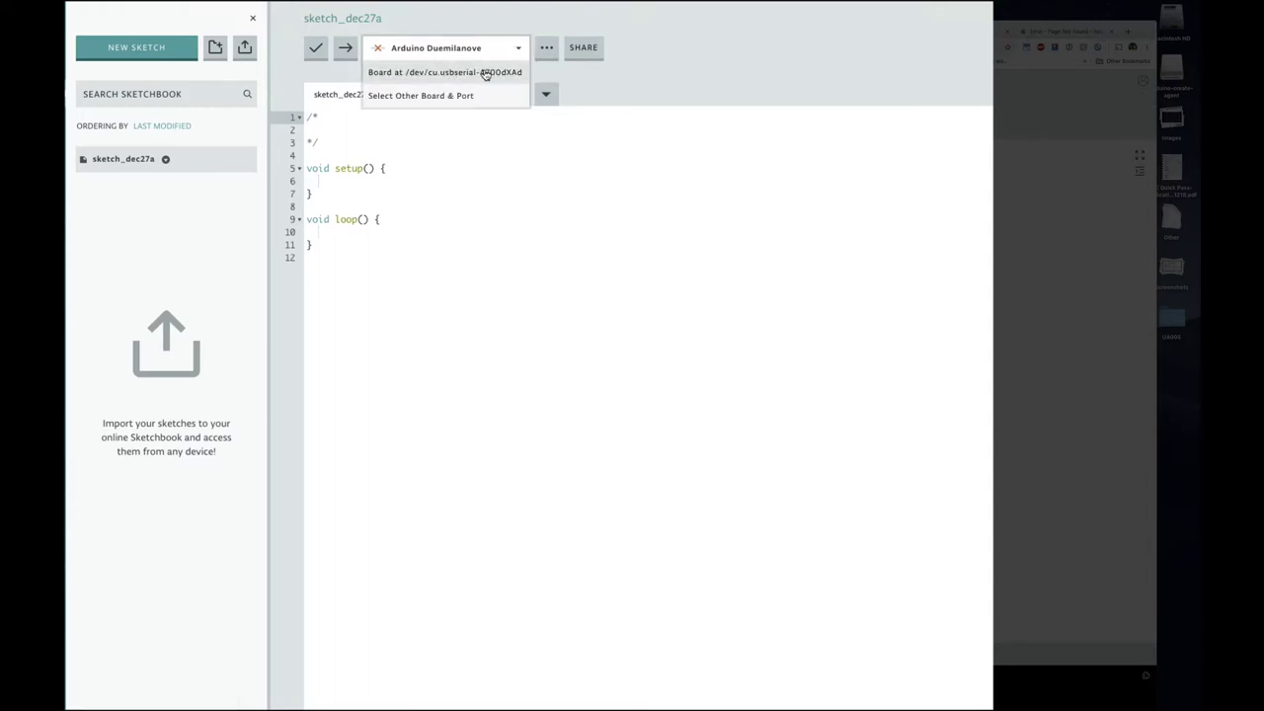
{"action": "left_click", "coordinate": [450, 74]}
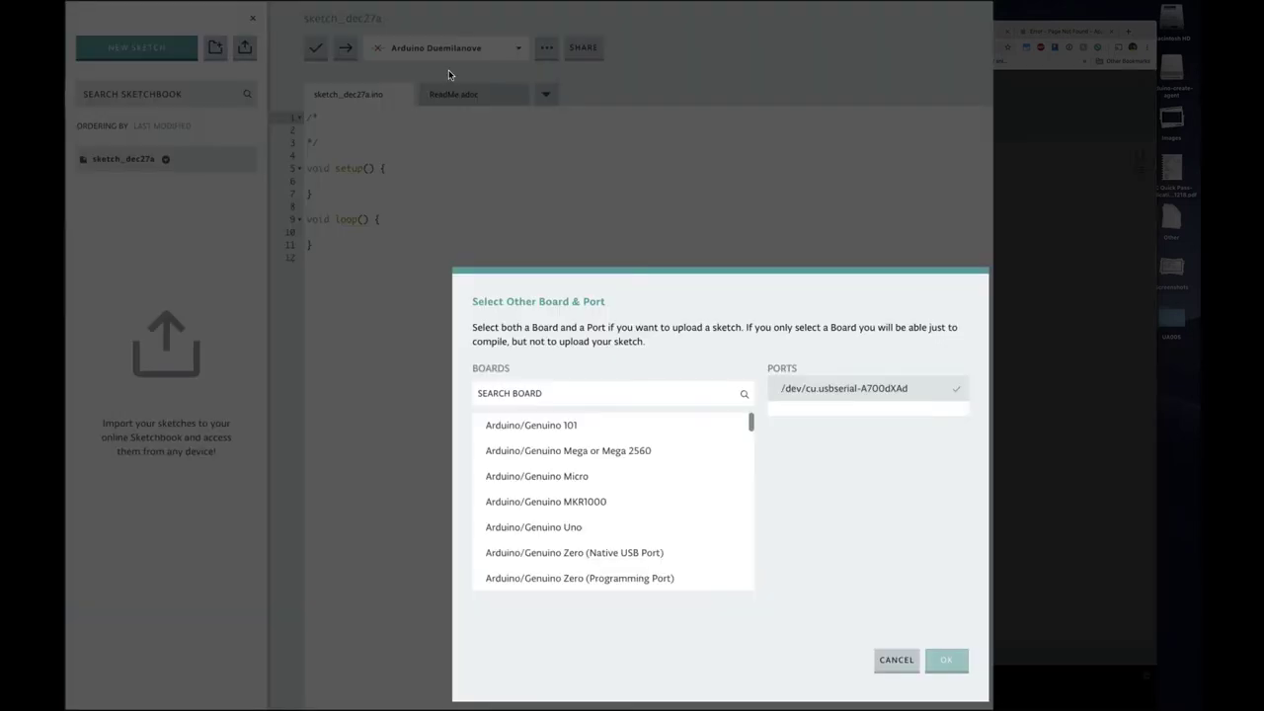
{"action": "scroll", "coordinate": [577, 511], "scroll_direction": "down", "scroll_amount": 5}
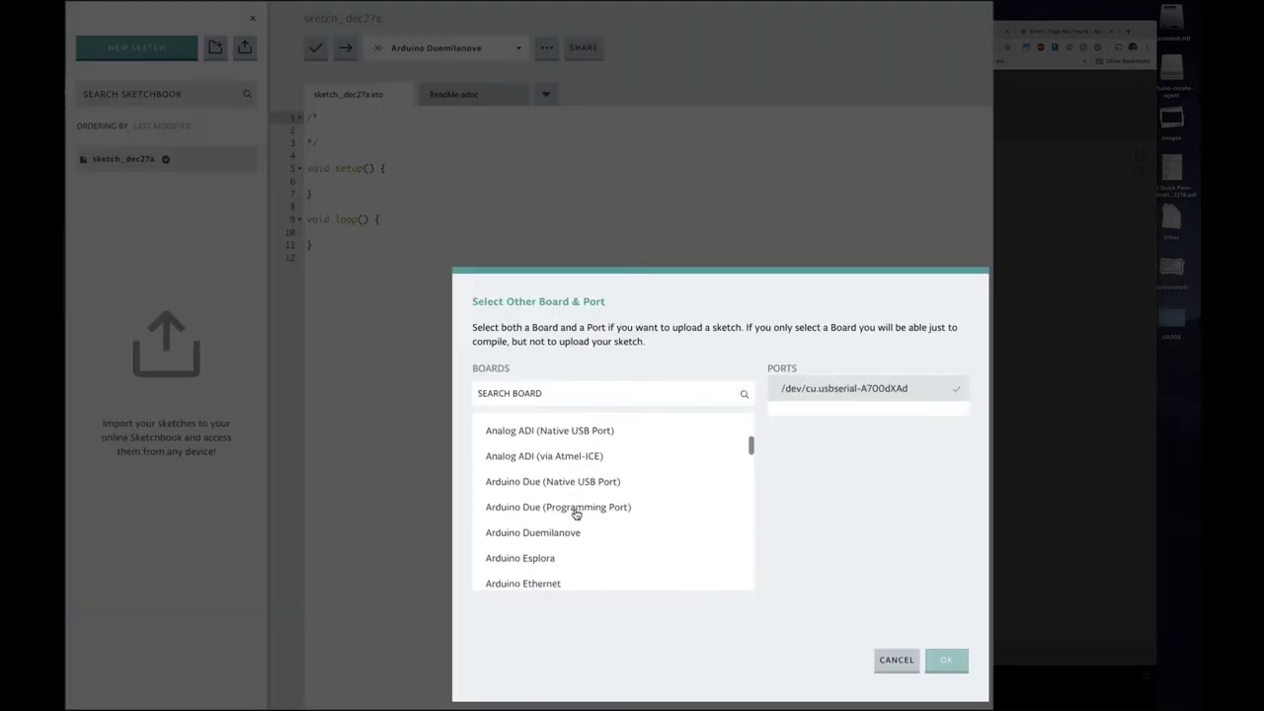
{"action": "scroll", "coordinate": [579, 513], "scroll_direction": "up", "scroll_amount": 1}
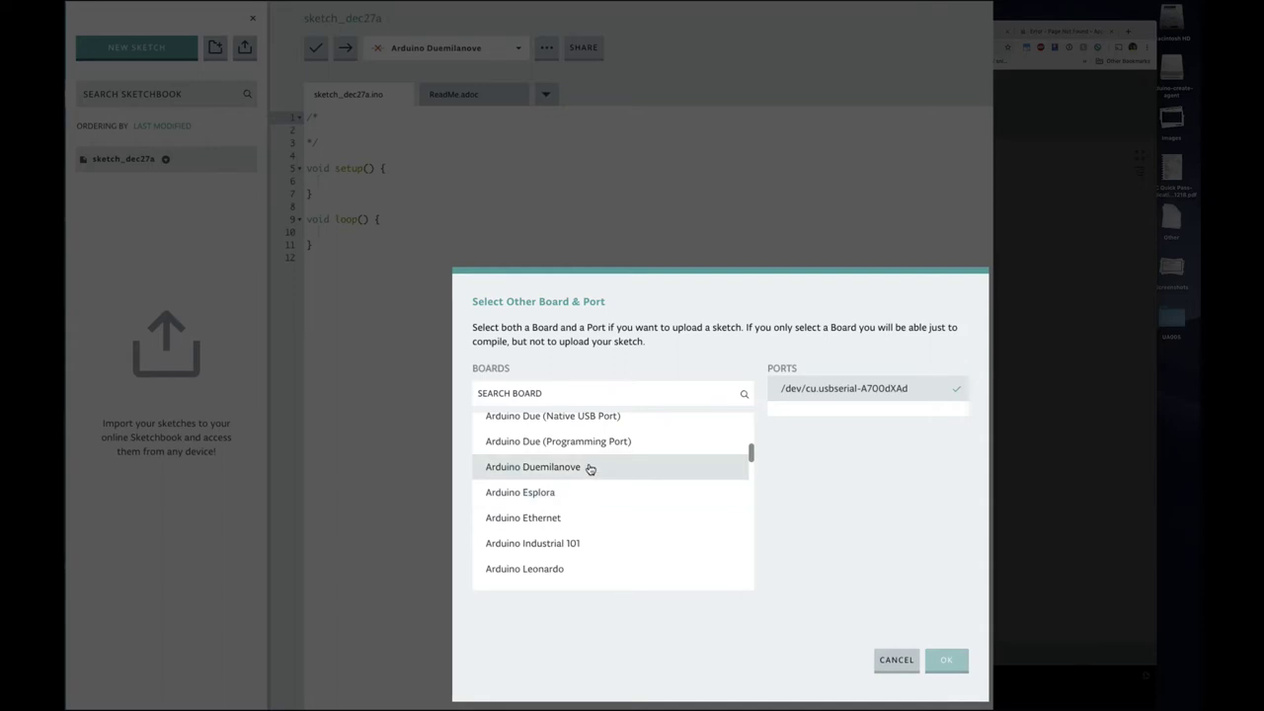
{"action": "left_click", "coordinate": [590, 468]}
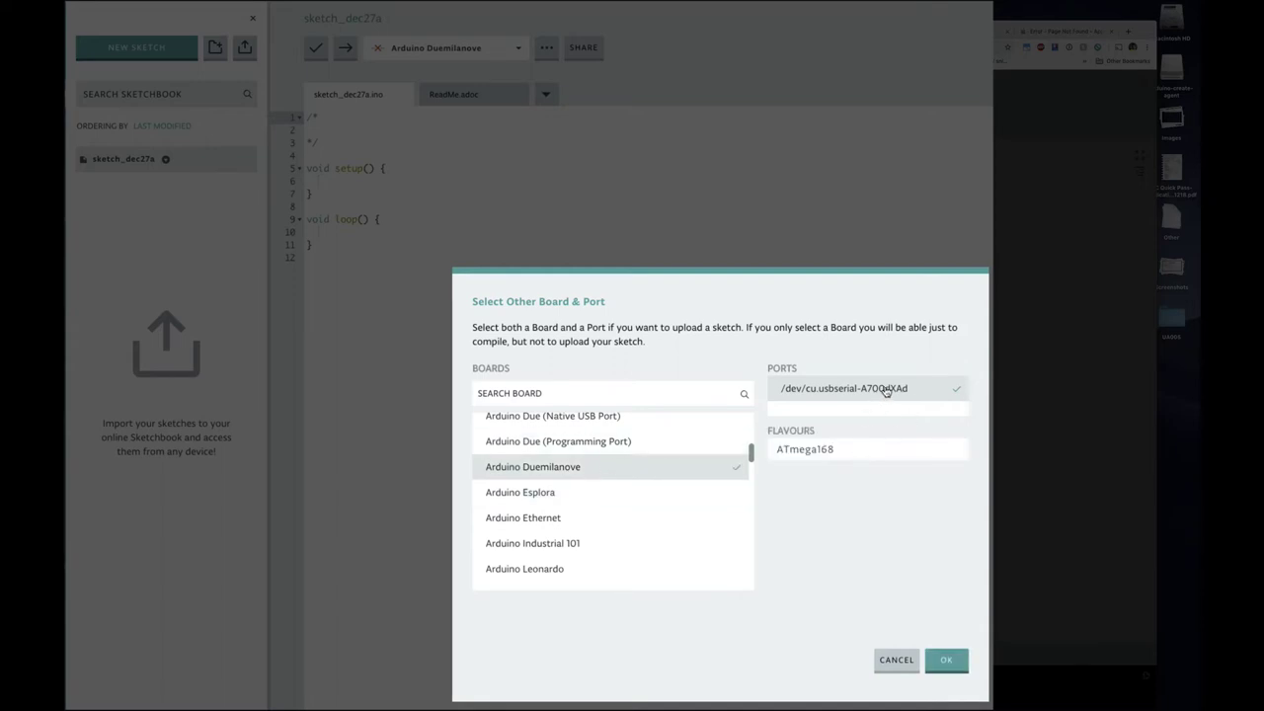
{"action": "left_click", "coordinate": [861, 449]}
{"action": "left_click", "coordinate": [863, 466]}
{"action": "left_click", "coordinate": [946, 660]}
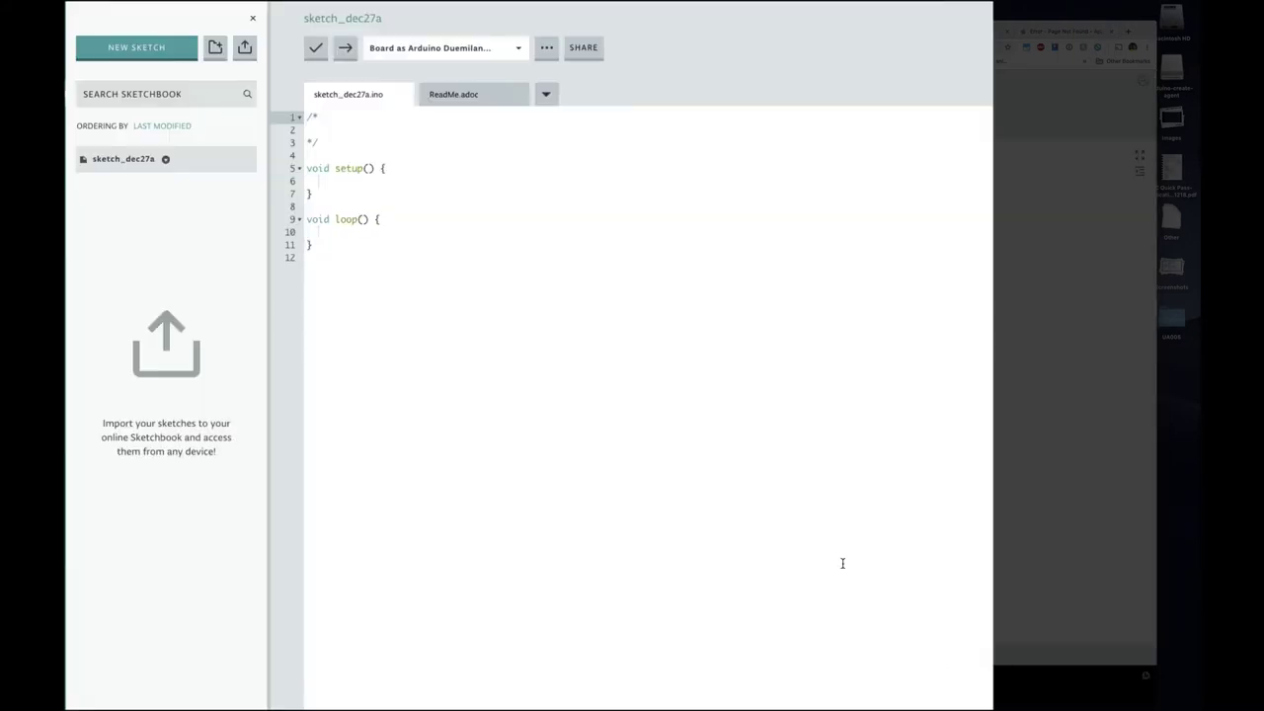
Add pinMode(LED_BUILTIN, OUTPUT); inside setup()
{"action": "left_click", "coordinate": [380, 184]}
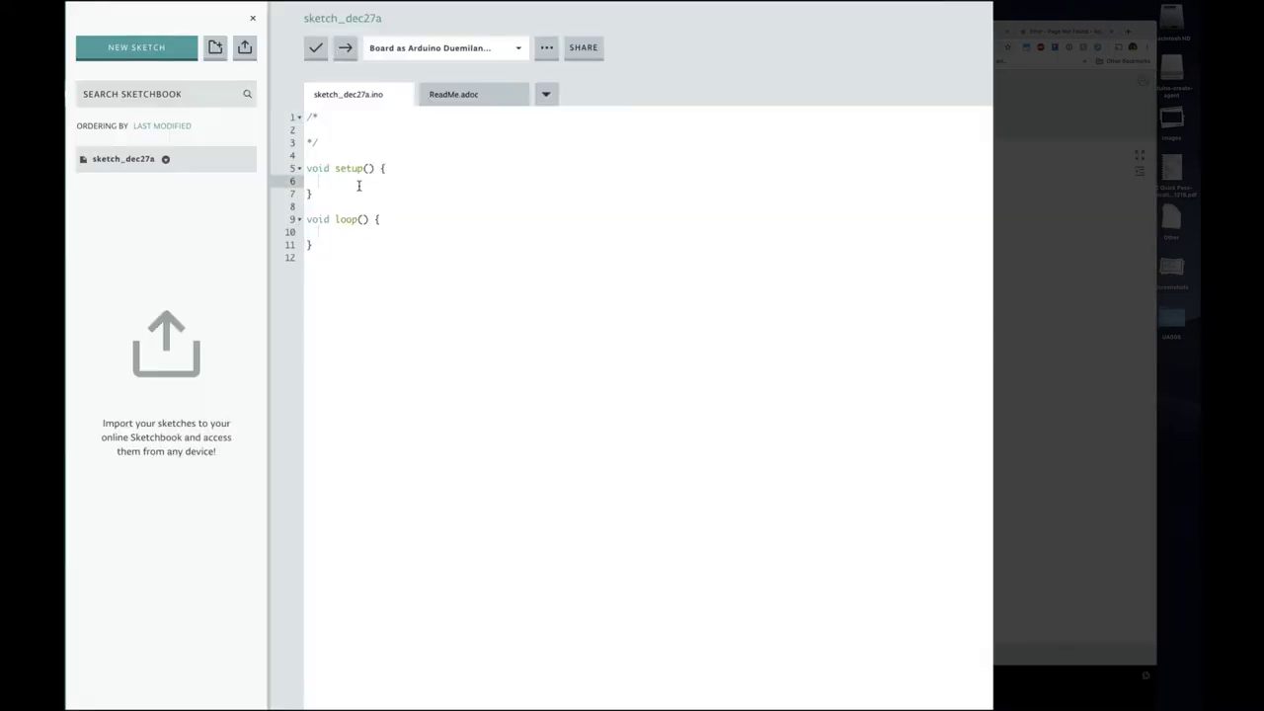
{"action": "type", "text": "pingMode"}
{"action": "key", "text": "BackSpace"}
{"action": "key", "text": "BackSpace"}
{"action": "key", "text": "BackSpace"}
{"action": "type", "text": "Mode(L"}
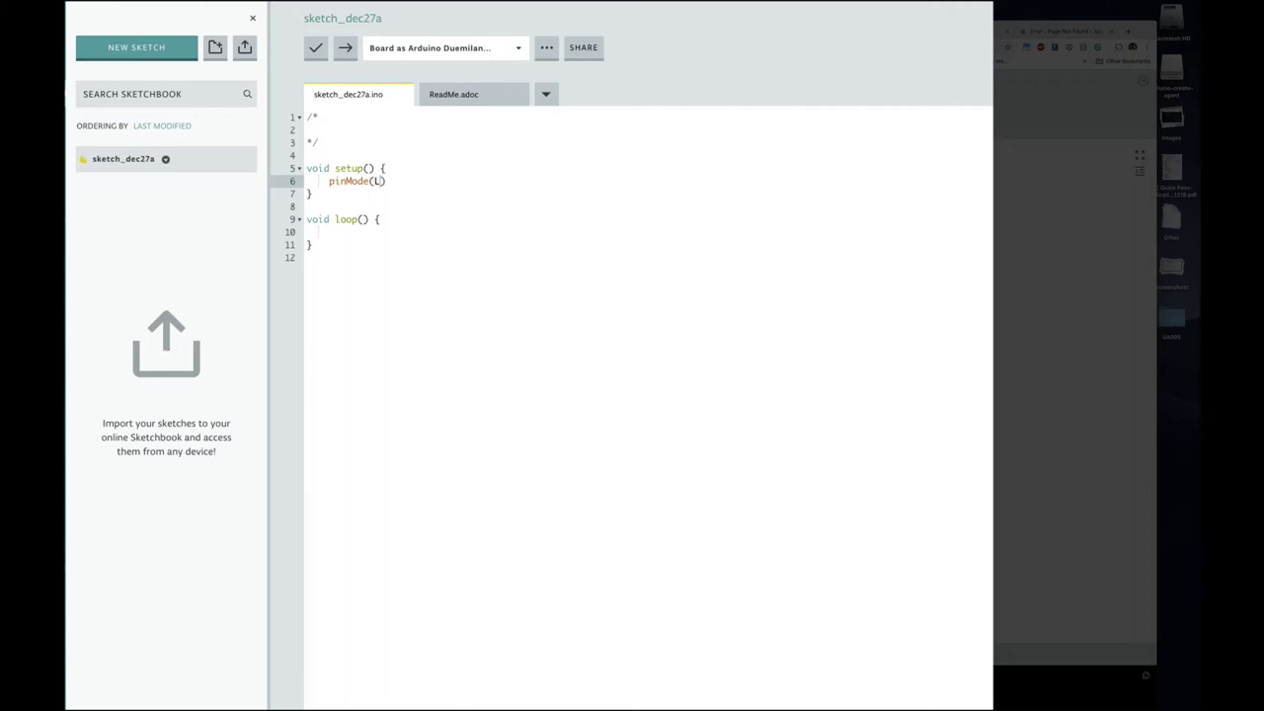
{"action": "type", "text": "ED_BUILTIN"}
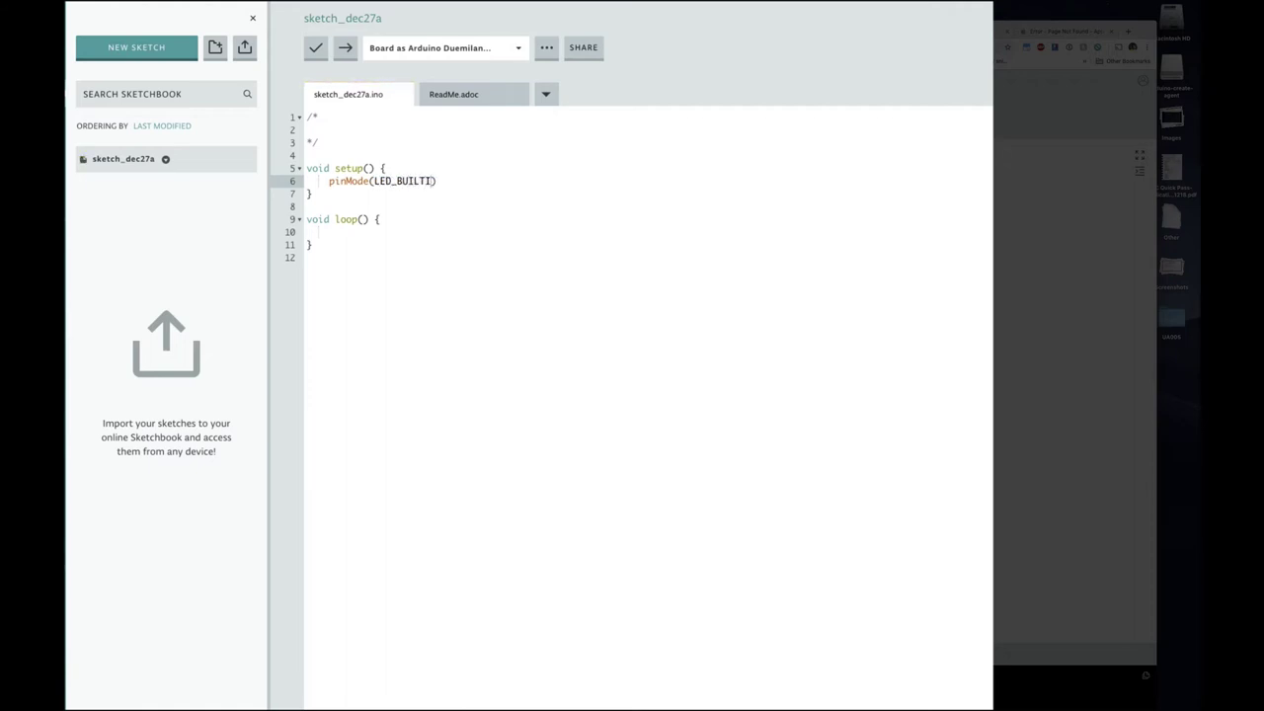
{"action": "type", "text": ", OUTPUT"}
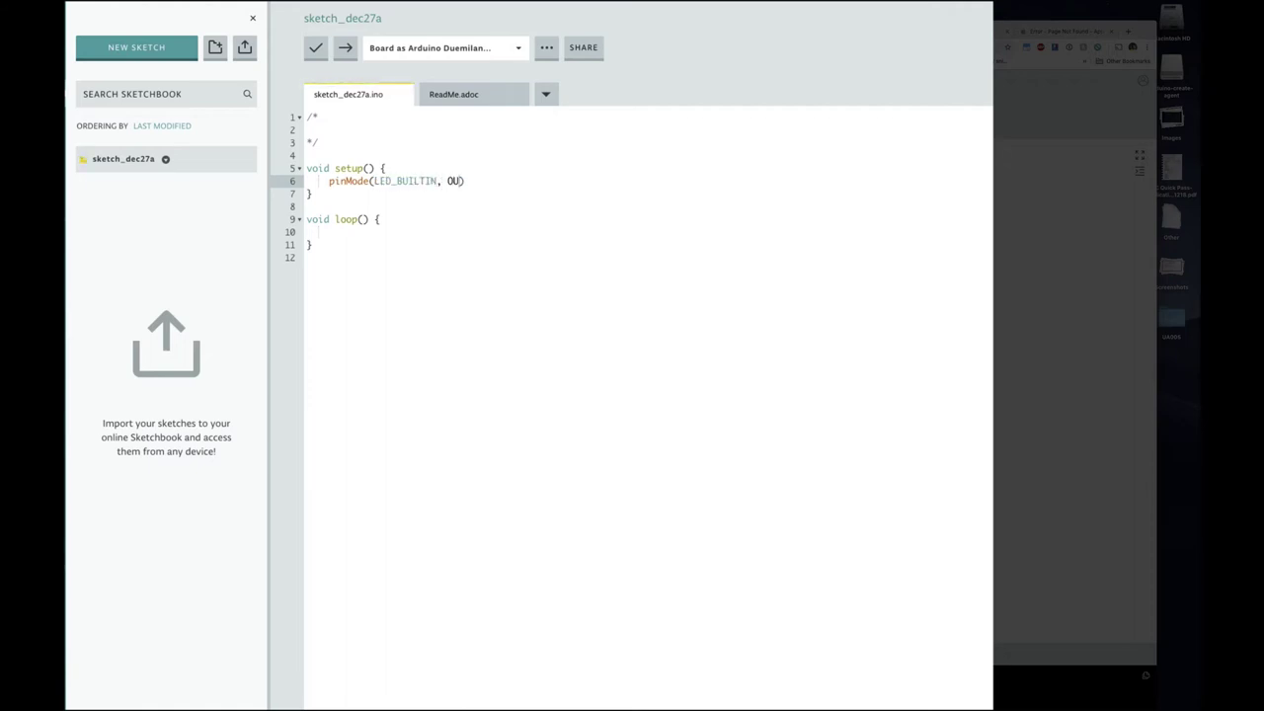
{"action": "type", "text": ");"}
Fill loop() with LED_BUILTIN HIGH, delay(1000), LOW, delay(500), and upload the sketch
{"action": "key", "text": "Down"}
{"action": "key", "text": "Down"}
{"action": "key", "text": "Down"}
{"action": "key", "text": "Down"}
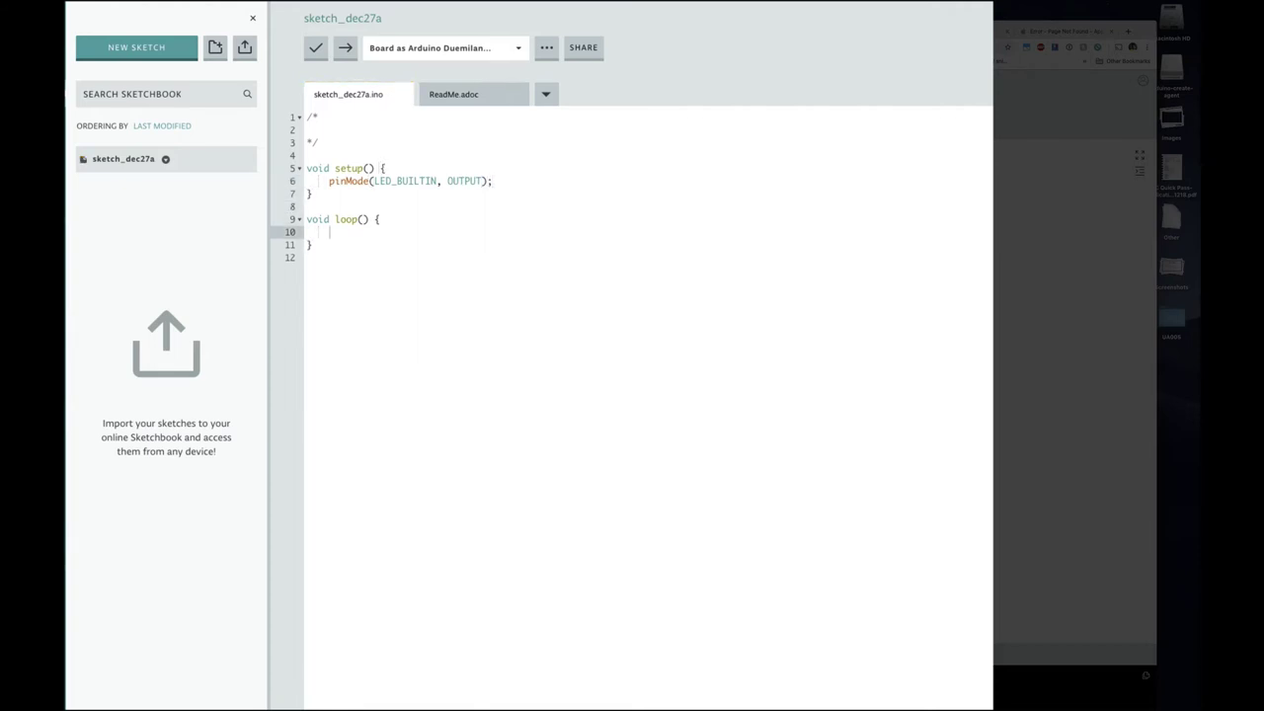
{"action": "type", "text": "digitalWrite(LED"}
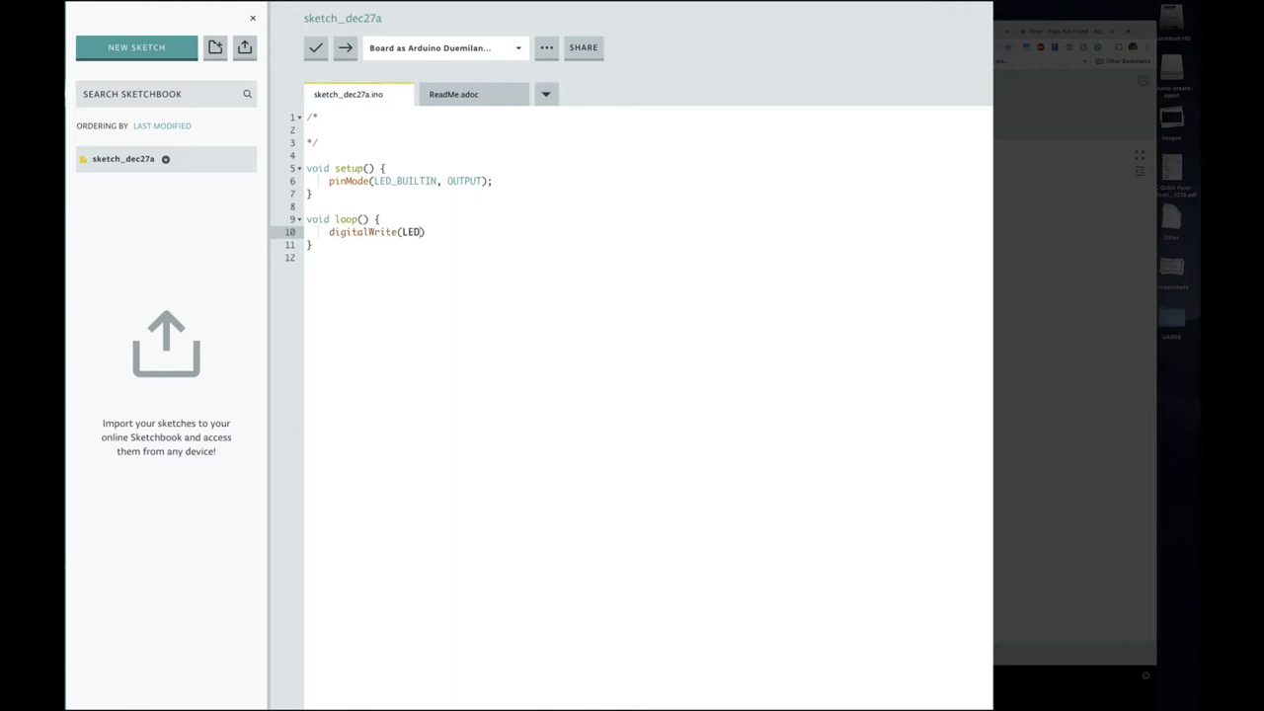
{"action": "type", "text": "_BUILTIN, HIGH);"}
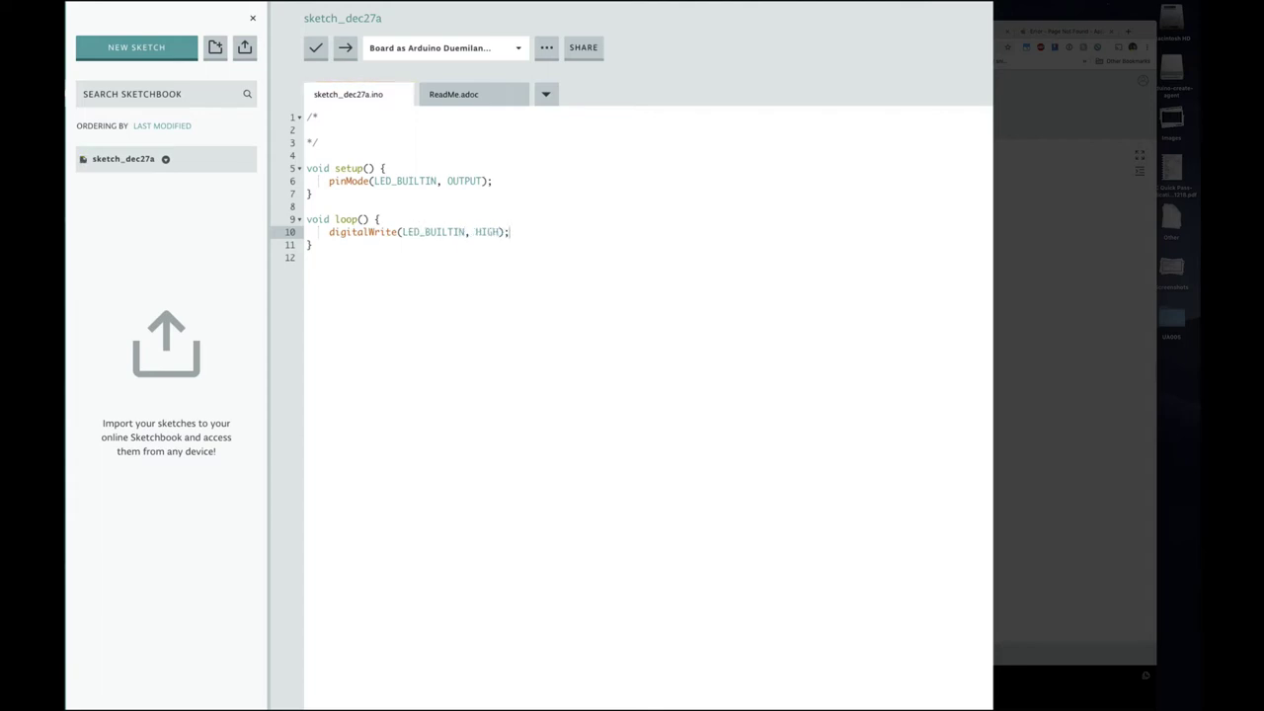
{"action": "key", "text": "Return"}
{"action": "type", "text": "delay"}
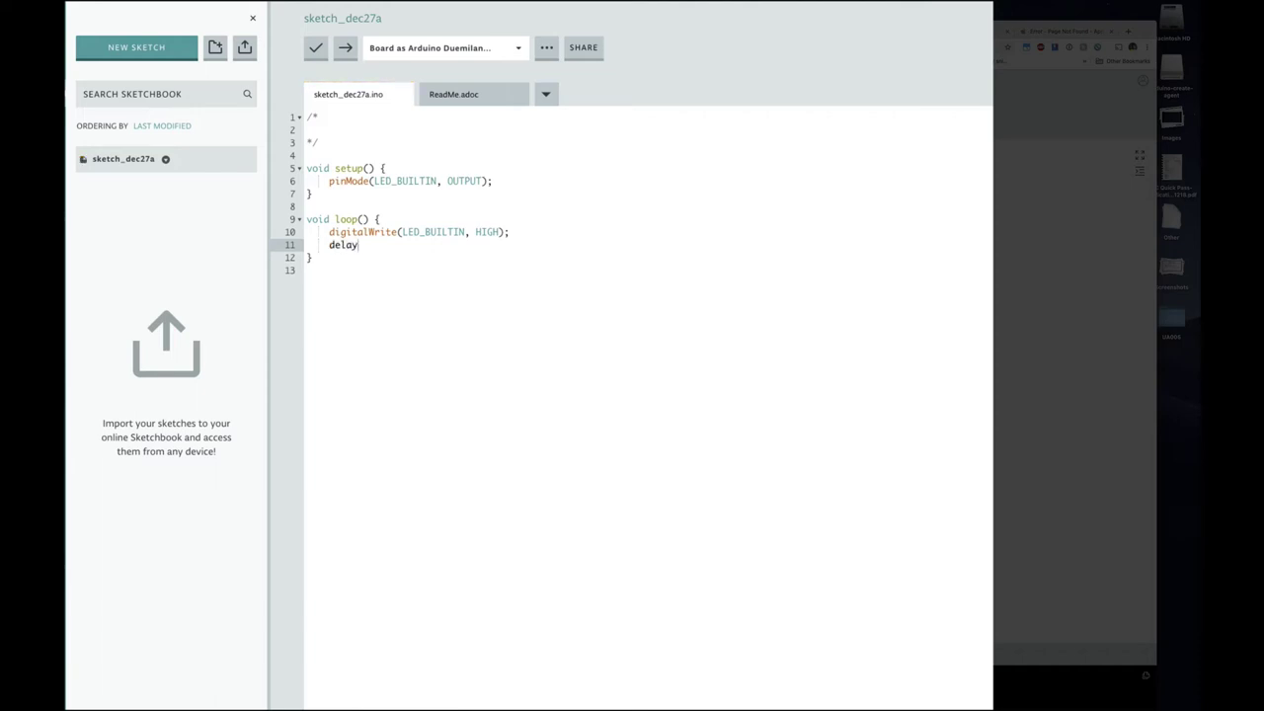
{"action": "type", "text": "(1000);"}
{"action": "key", "text": "Return"}
{"action": "type", "text": "di"}
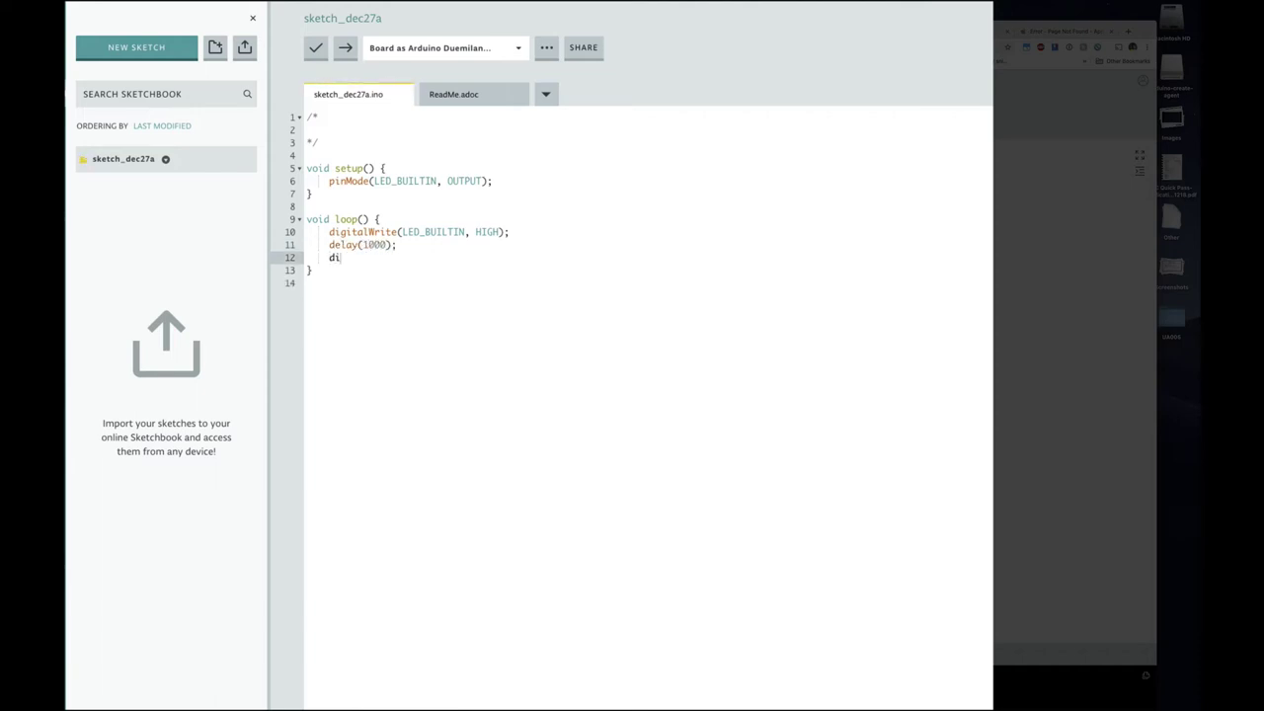
{"action": "type", "text": "gitalWrite("}
{"action": "type", "text": "LED_BUILT"}
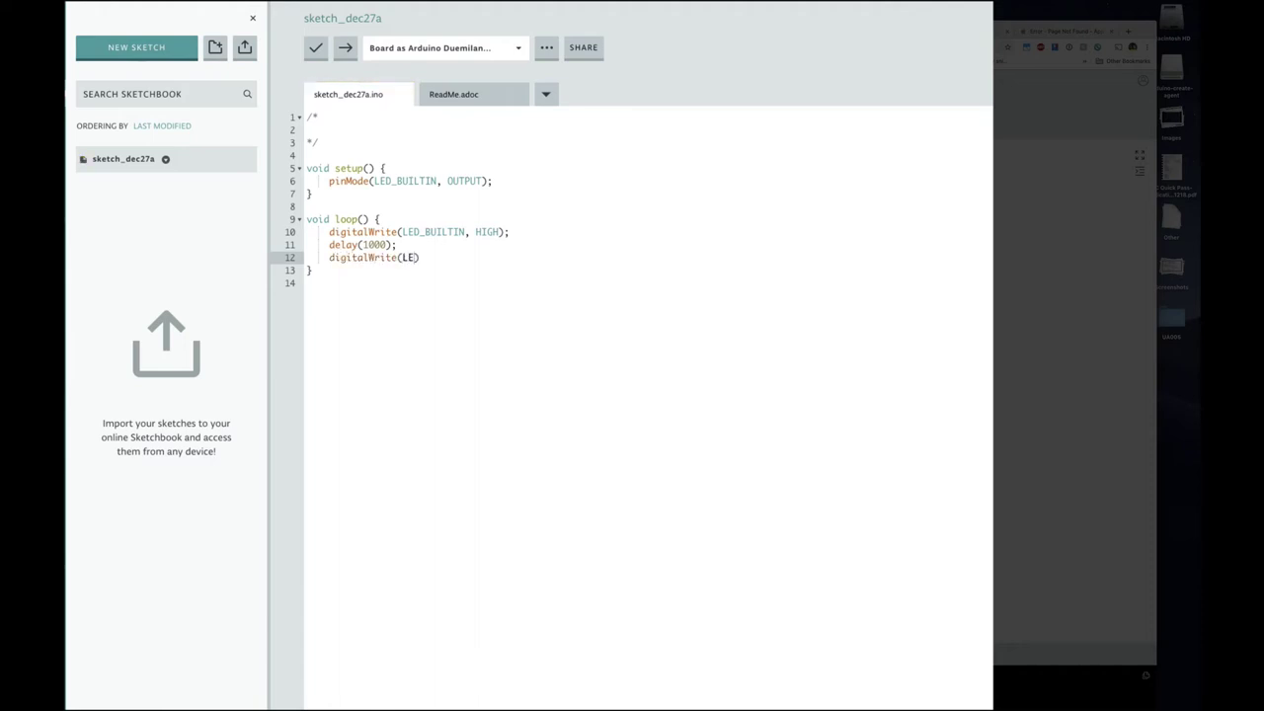
{"action": "type", "text": "IN, LOW);"}
{"action": "key", "text": "Return"}
{"action": "type", "text": "delay"}
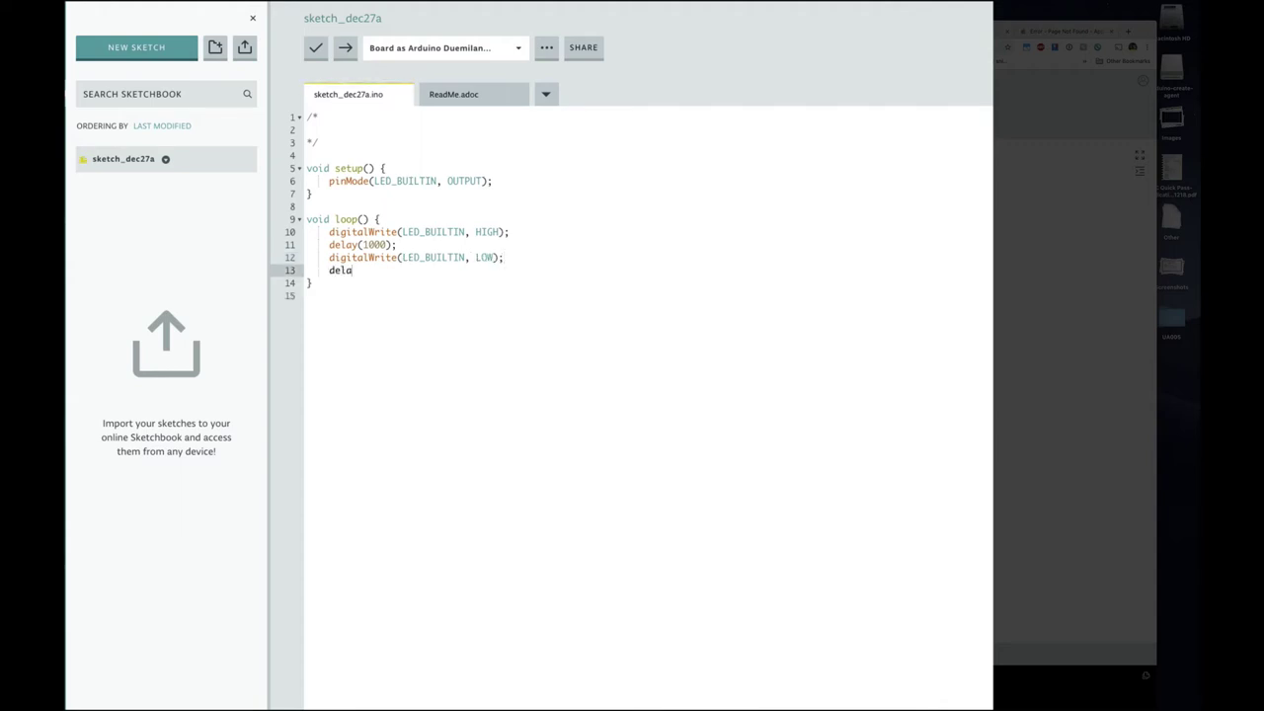
{"action": "type", "text": "(500);"}
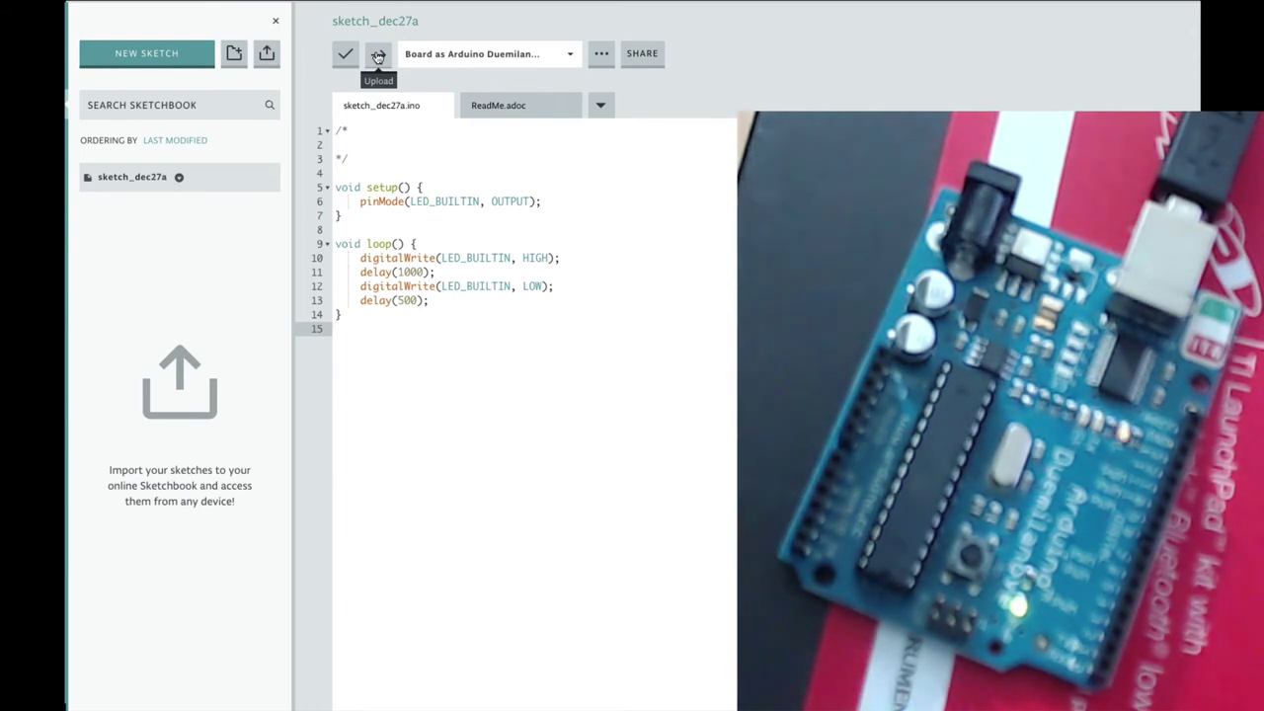
{"action": "left_click", "coordinate": [377, 56]}
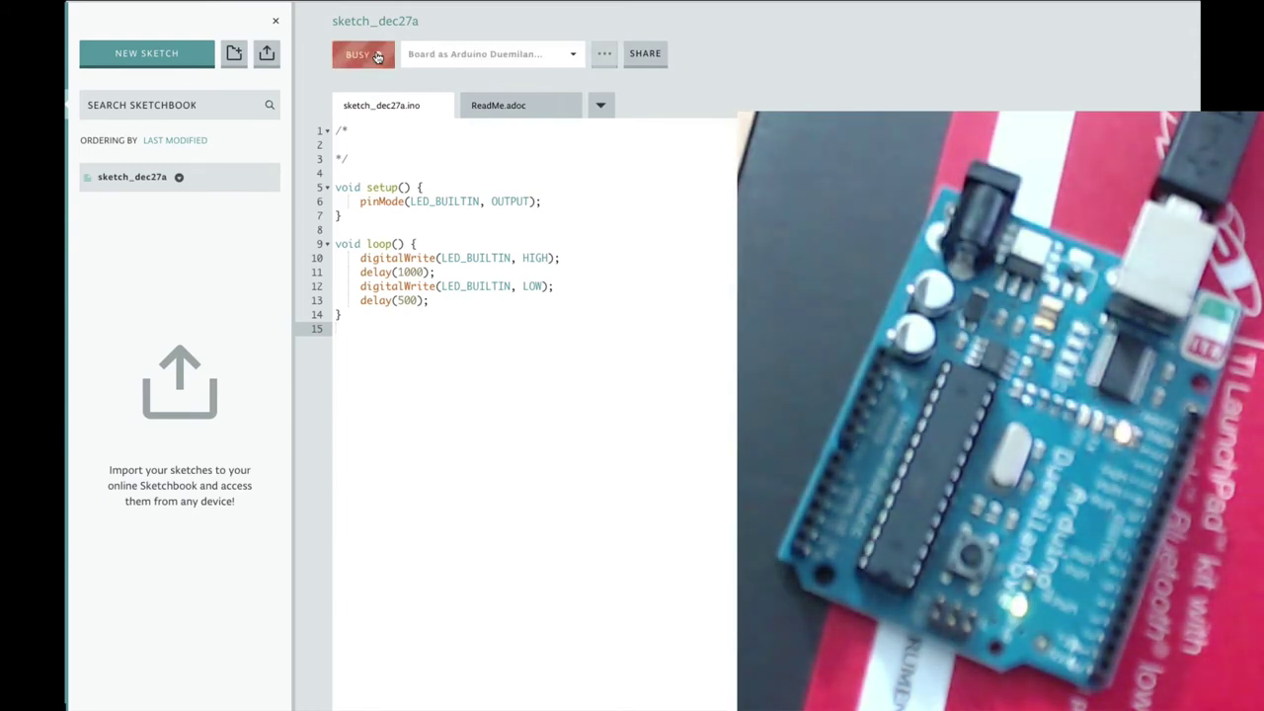